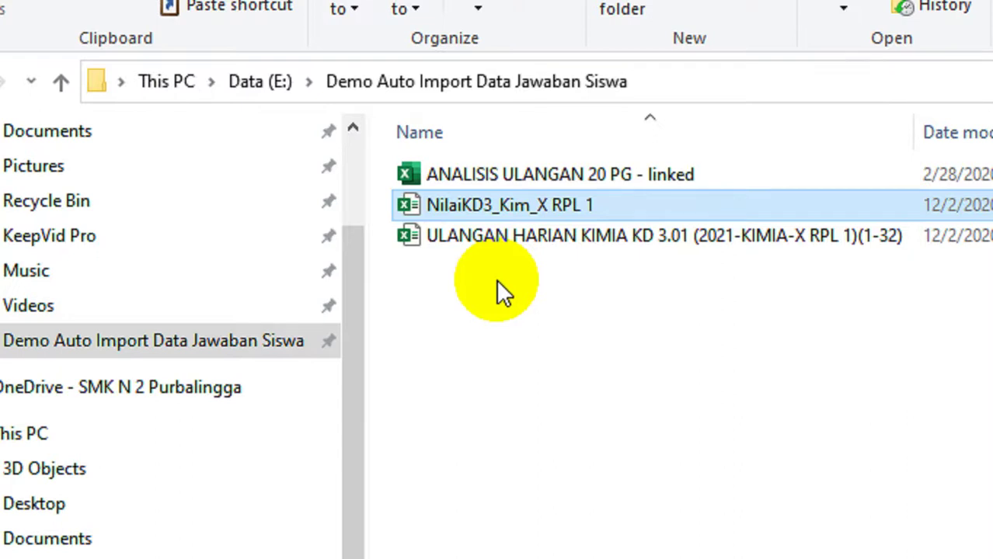
Open the ULANGAN HARIAN KIMIA KD 3.01 (2021-KIMIA-X RPL 1)(1-32) workbook and sort its table by Name from A to Z.
{"action": "mouse_move", "coordinate": [488, 210]}
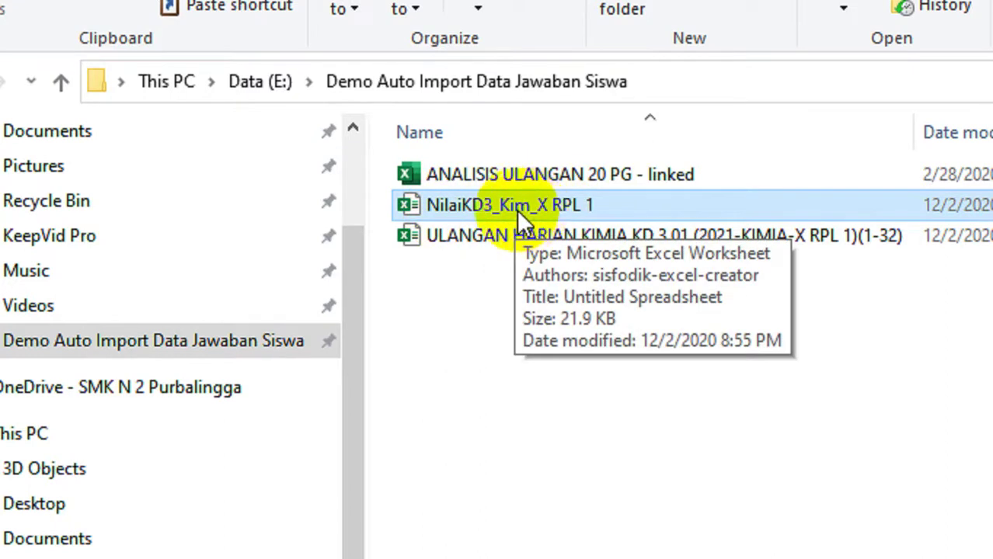
{"action": "mouse_move", "coordinate": [827, 247]}
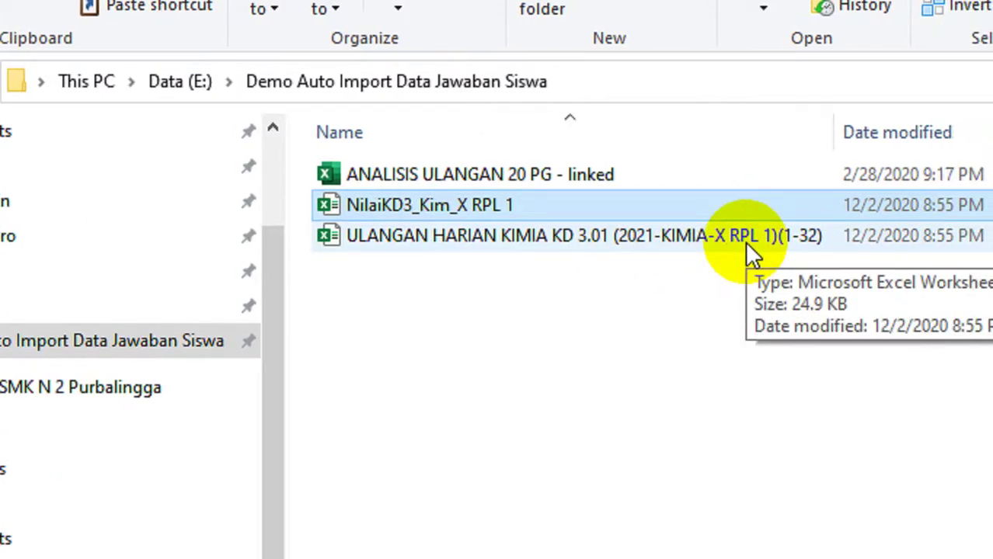
{"action": "mouse_move", "coordinate": [474, 212]}
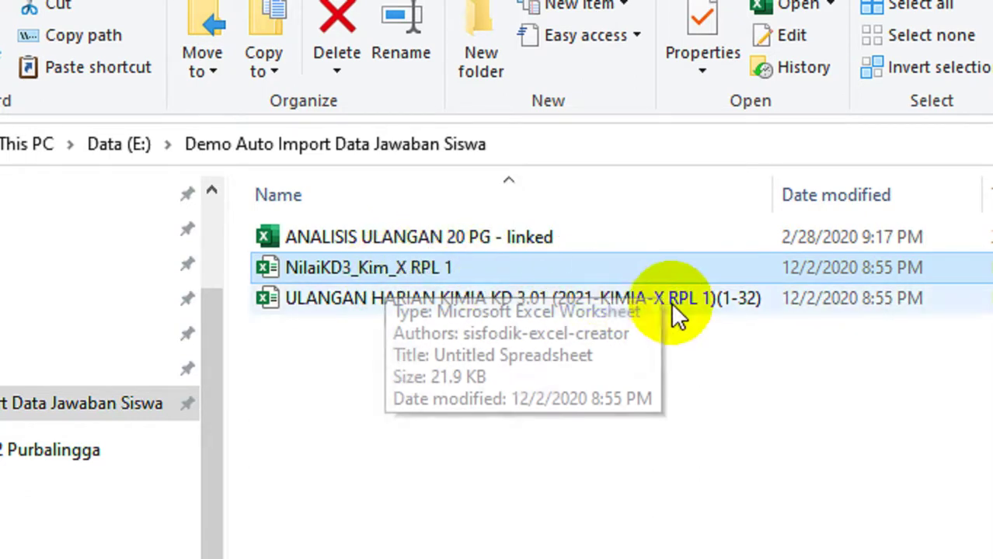
{"action": "left_click", "coordinate": [318, 311], "text": "ctrl"}
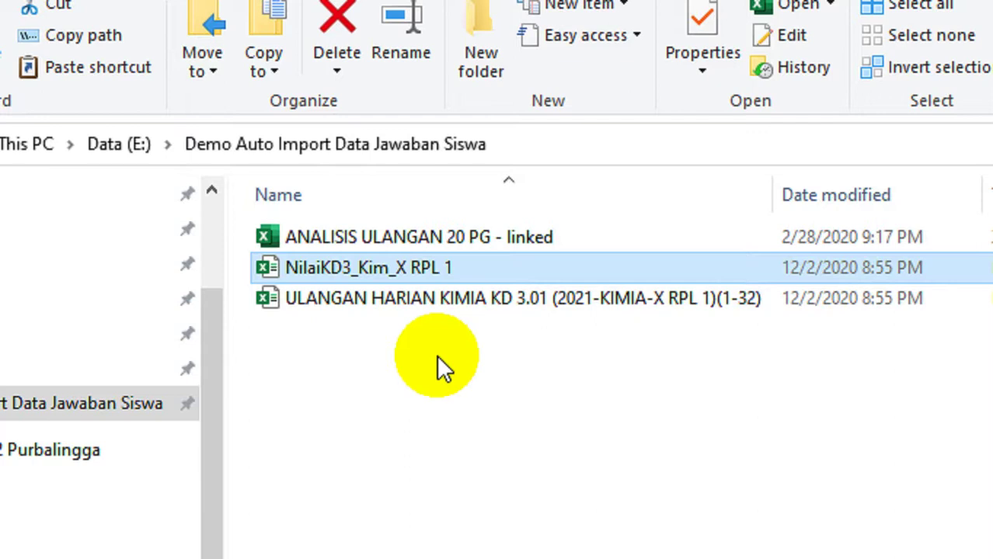
{"action": "left_click", "coordinate": [422, 381]}
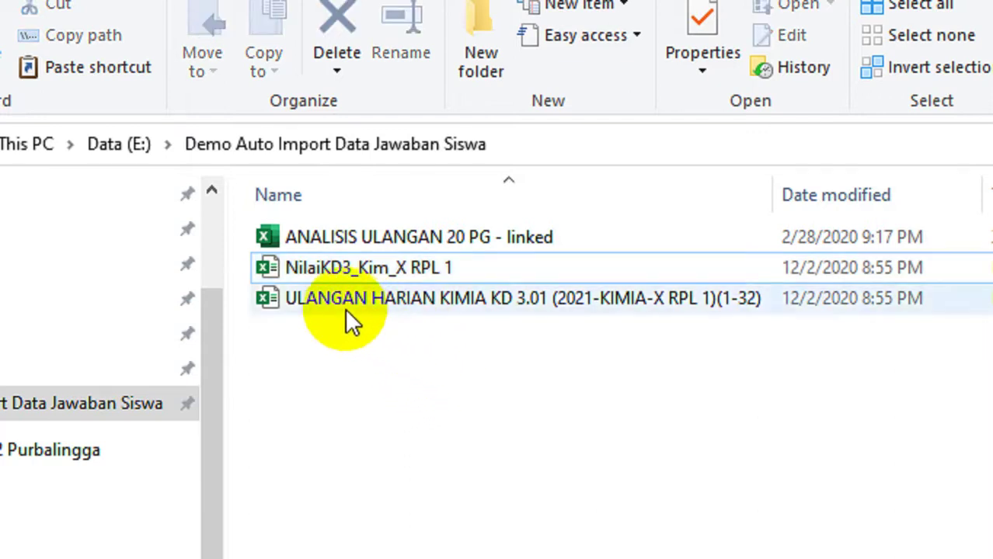
{"action": "double_click", "coordinate": [429, 305]}
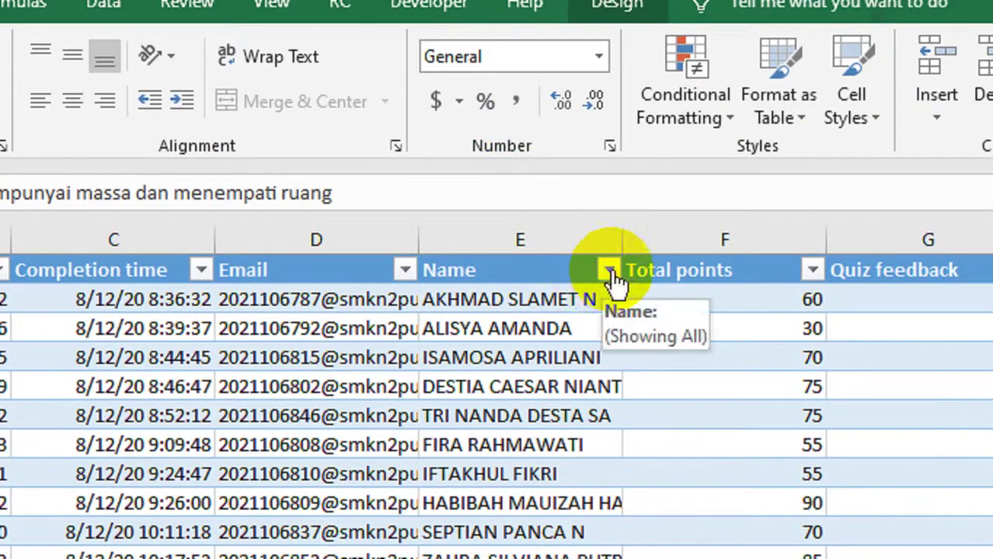
{"action": "left_click", "coordinate": [610, 270]}
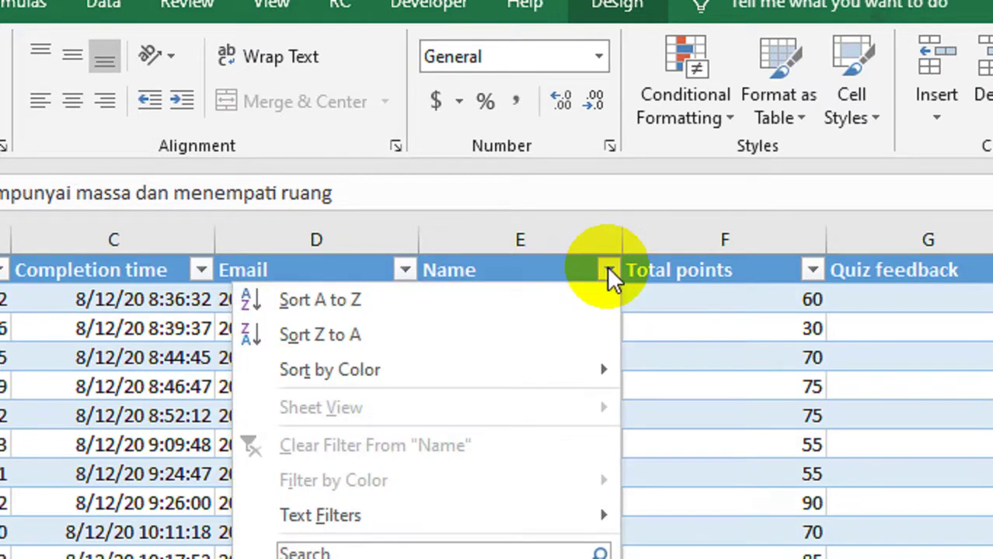
{"action": "left_click", "coordinate": [335, 303]}
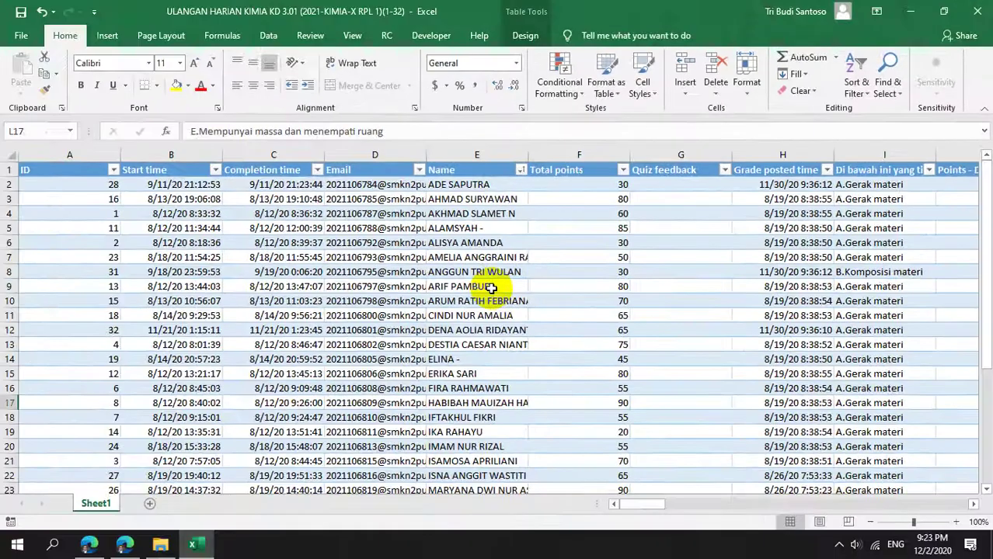
From File Explorer, open the ANALISIS ULANGAN 20 PG - linked workbook and update its external links.
{"action": "left_click", "coordinate": [162, 544]}
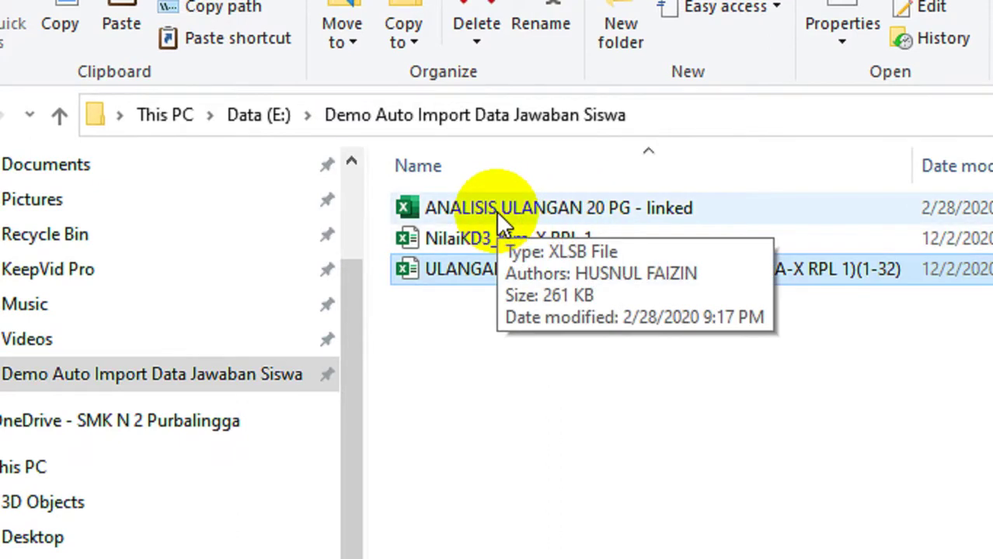
{"action": "left_click", "coordinate": [582, 208]}
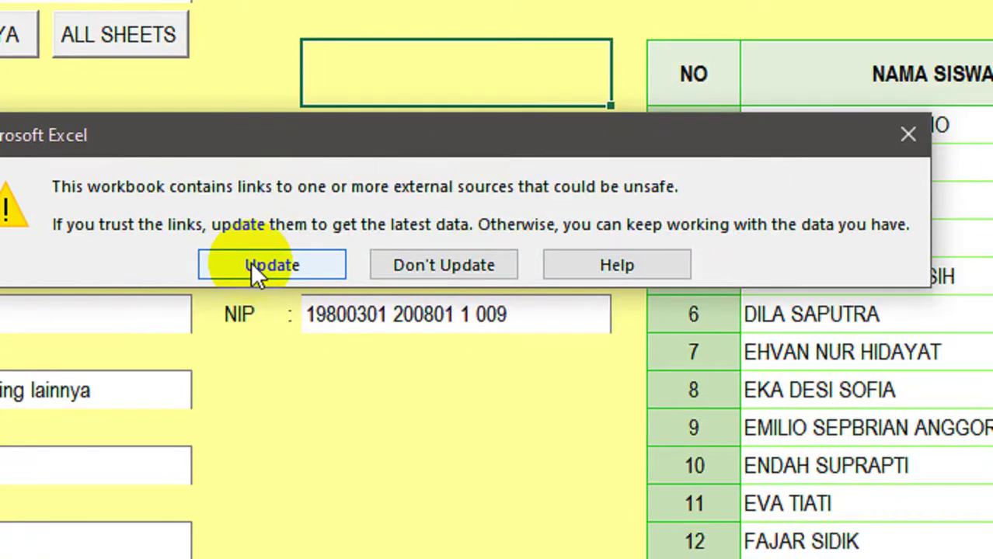
{"action": "left_click", "coordinate": [251, 264]}
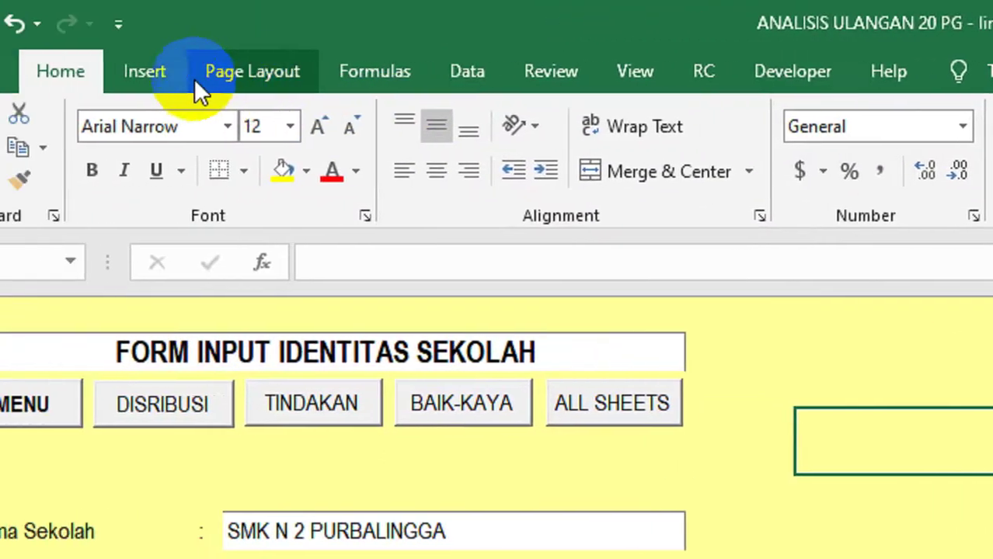
Open the workbook's link editor and examine the file names and locations of both linked sources.
{"action": "left_click", "coordinate": [463, 71]}
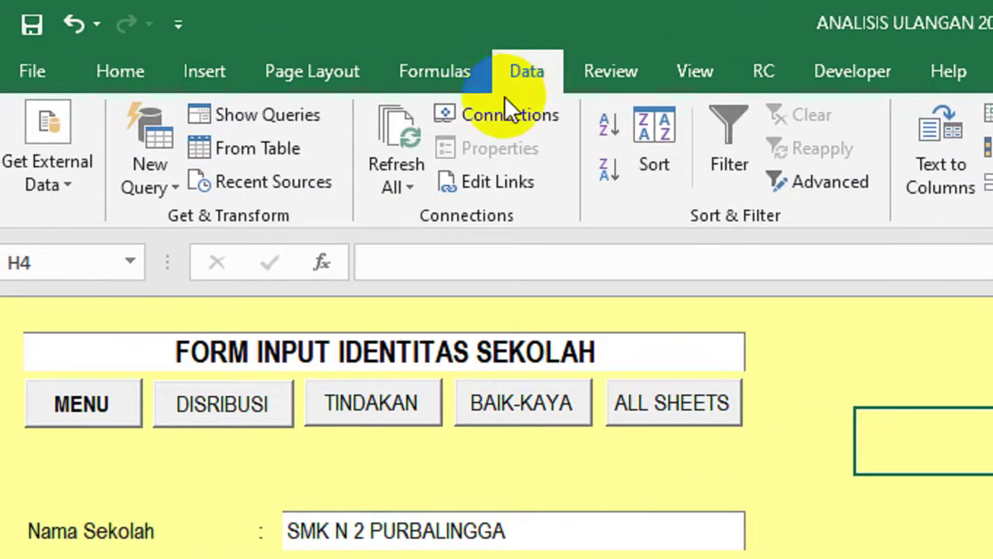
{"action": "left_click", "coordinate": [482, 180]}
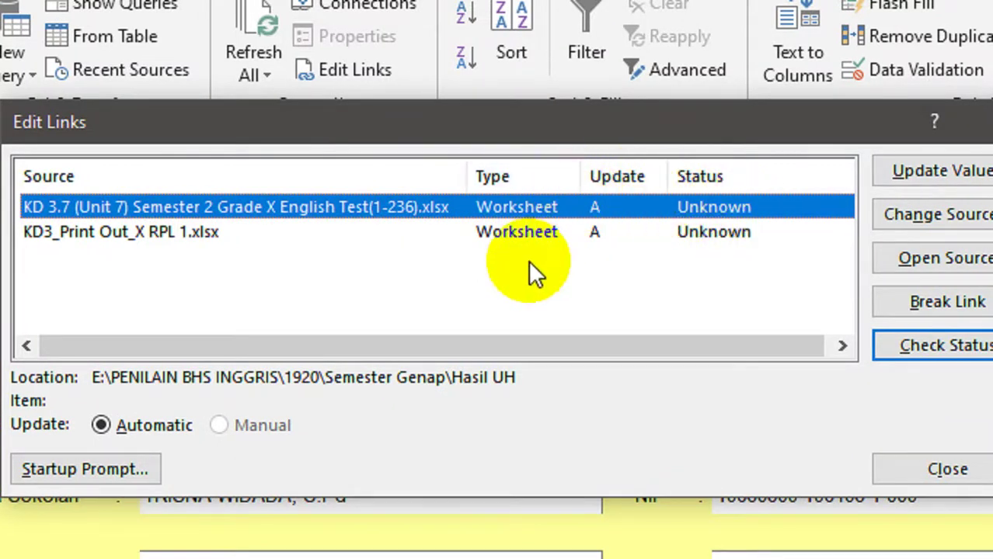
{"action": "left_click", "coordinate": [367, 264]}
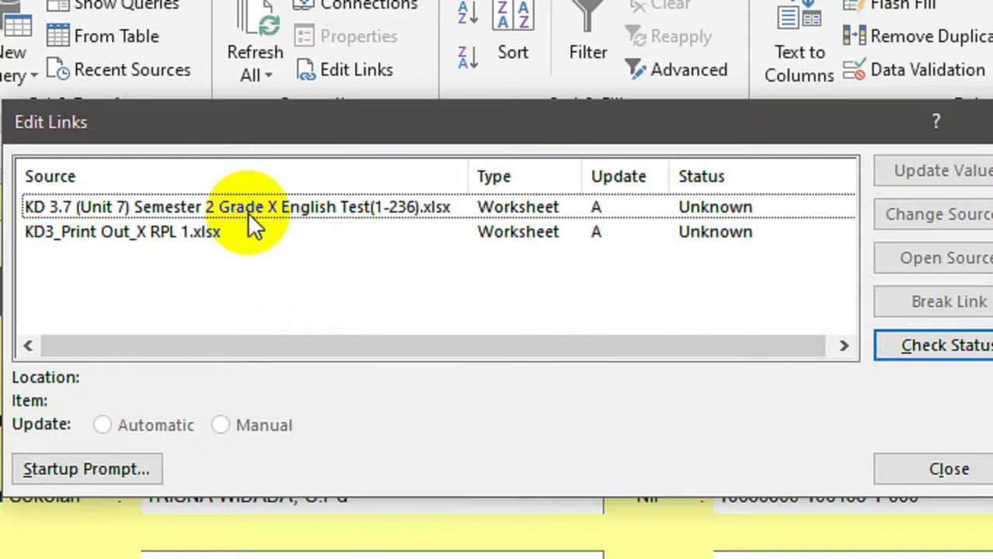
{"action": "left_click", "coordinate": [248, 212]}
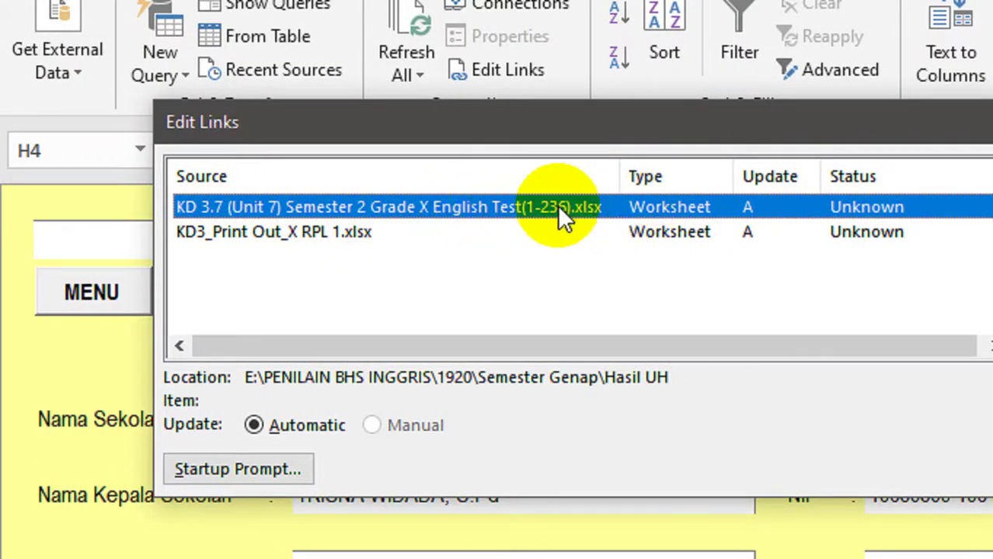
{"action": "left_click", "coordinate": [320, 233]}
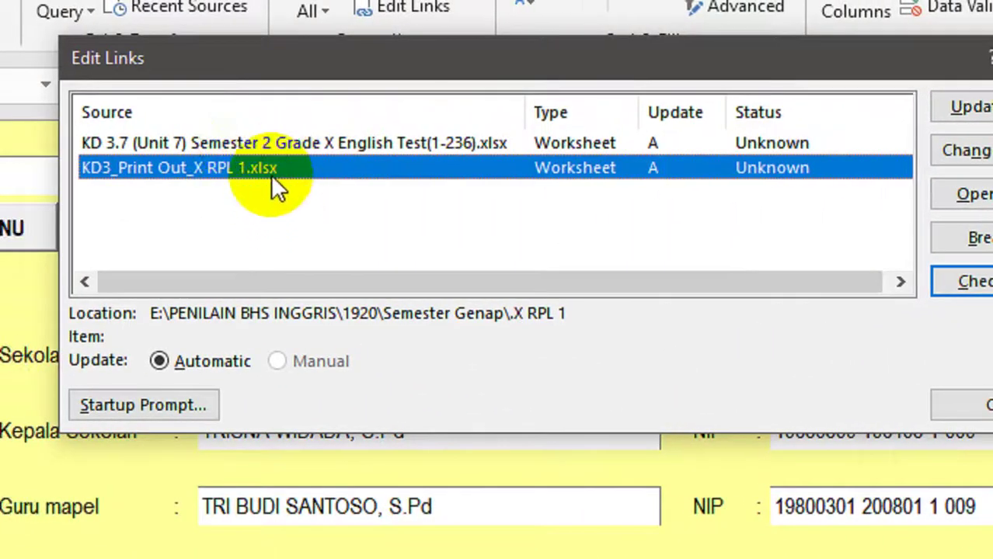
{"action": "left_click", "coordinate": [265, 147]}
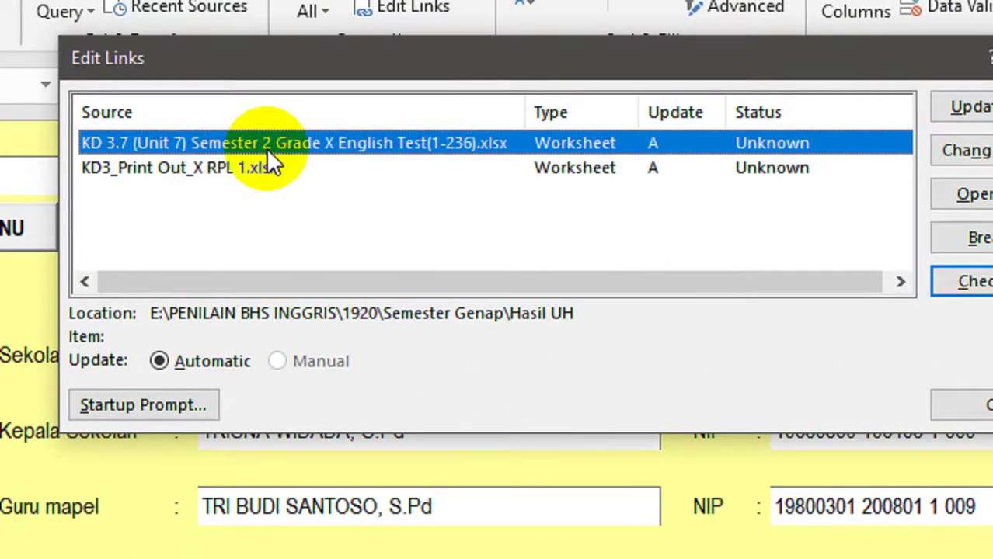
{"action": "left_click", "coordinate": [250, 169]}
{"action": "left_click", "coordinate": [248, 141]}
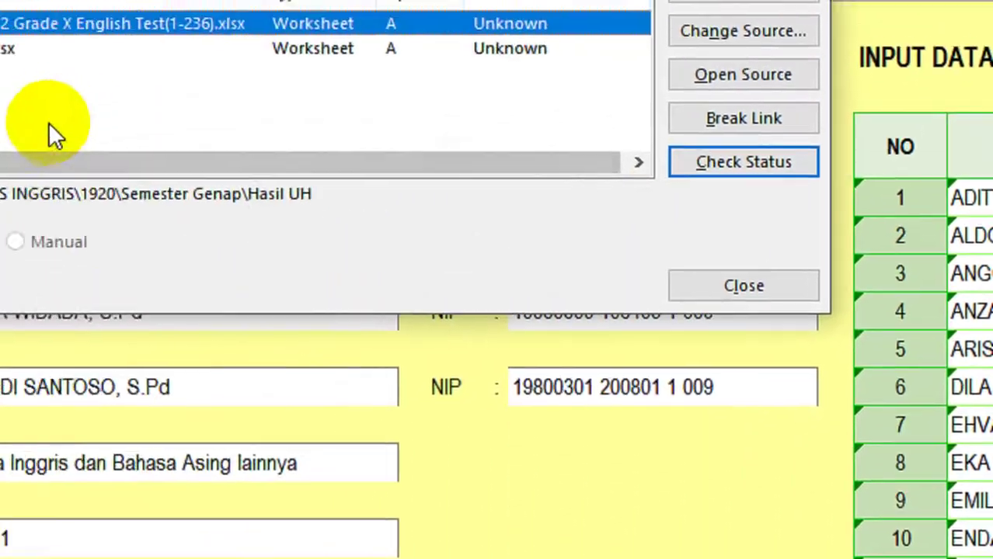
Change the source of the KD3_Print Out_X RPL 1.xlsx link to NilaiKD3_Kim_X RPL 1, taking values from sheet KD 3.1.
{"action": "left_click", "coordinate": [247, 139]}
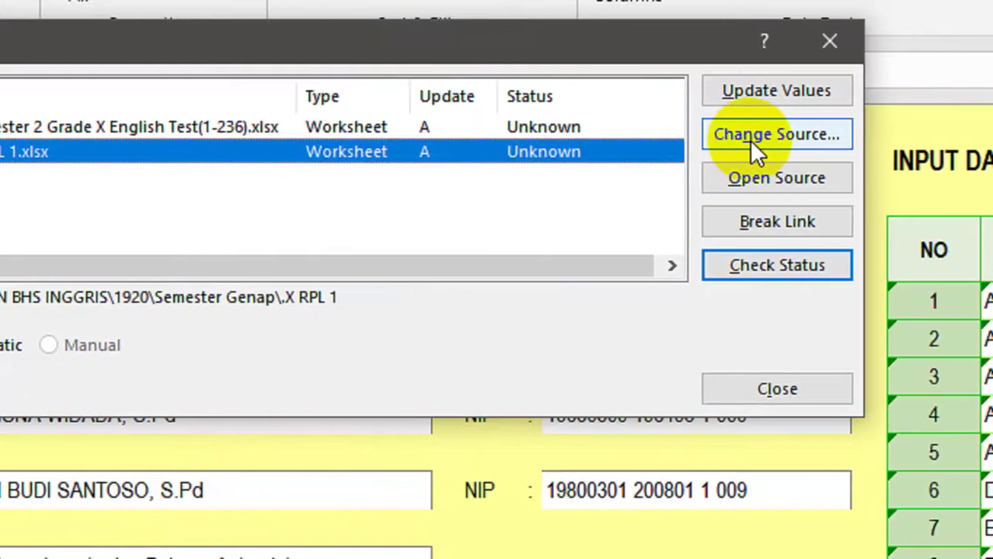
{"action": "left_click", "coordinate": [752, 142]}
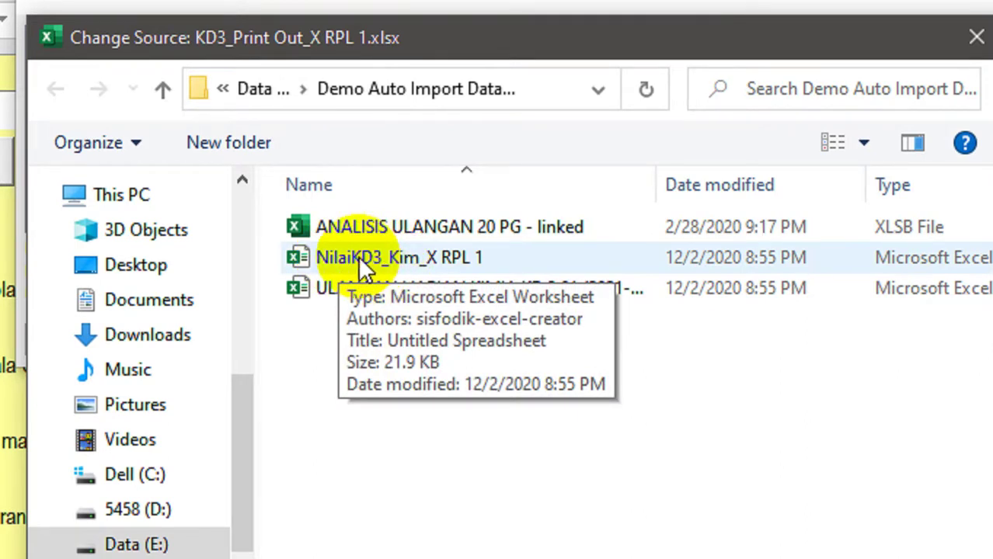
{"action": "left_click", "coordinate": [384, 264]}
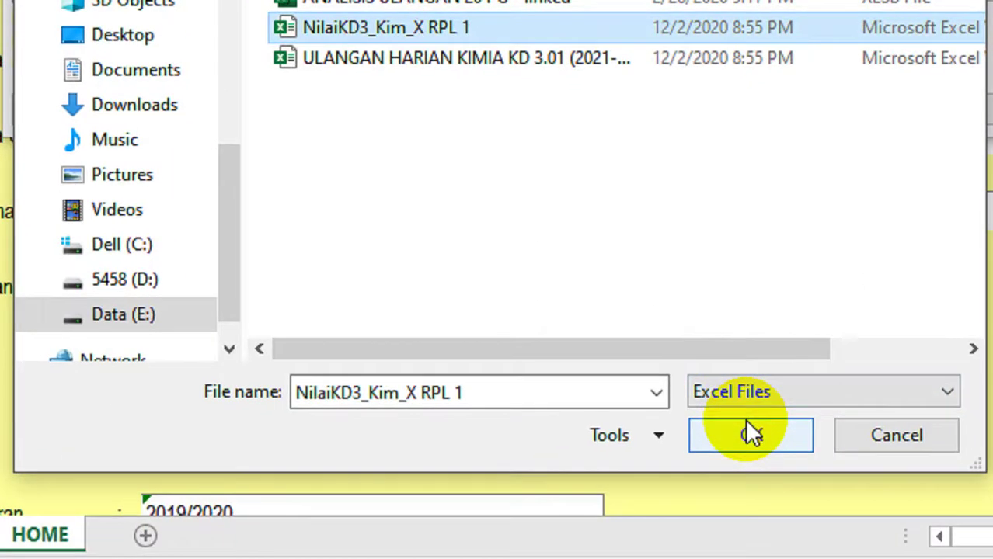
{"action": "left_click", "coordinate": [750, 435]}
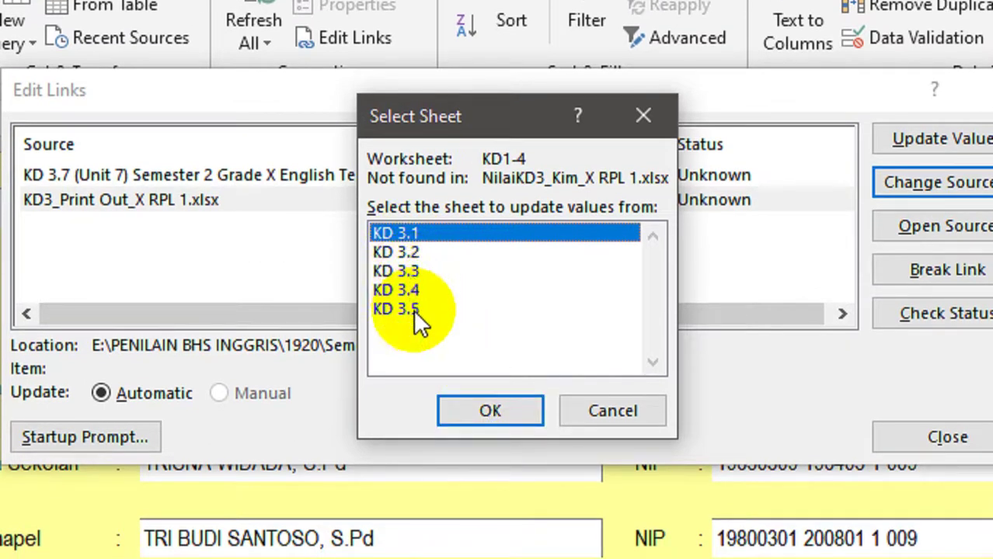
{"action": "left_click", "coordinate": [495, 407]}
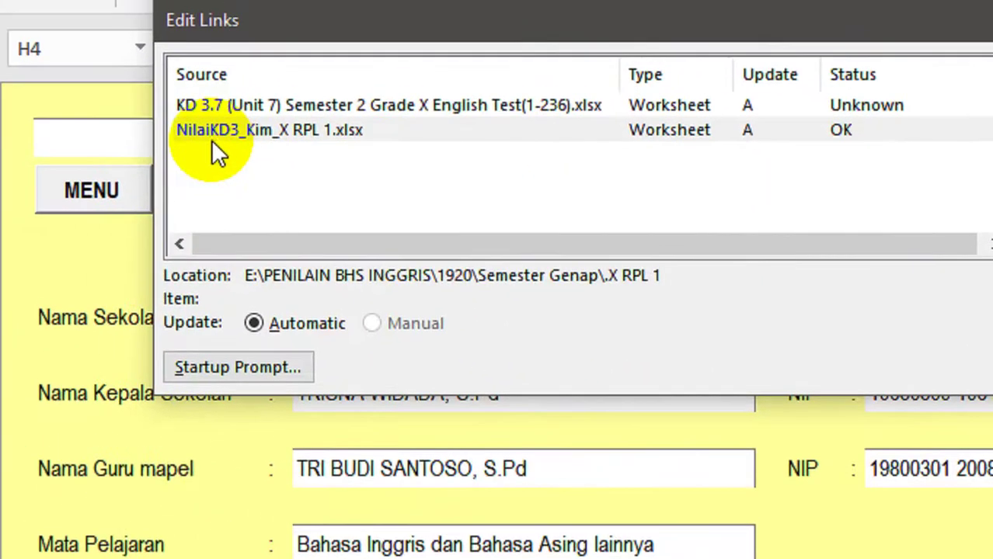
Change the source of the KD 3.7 (Unit 7) English Test link to ULANGAN HARIAN KIMIA KD 3.01 (2021-KIMIA-X RPL 1)(1-32).
{"action": "left_click", "coordinate": [213, 137]}
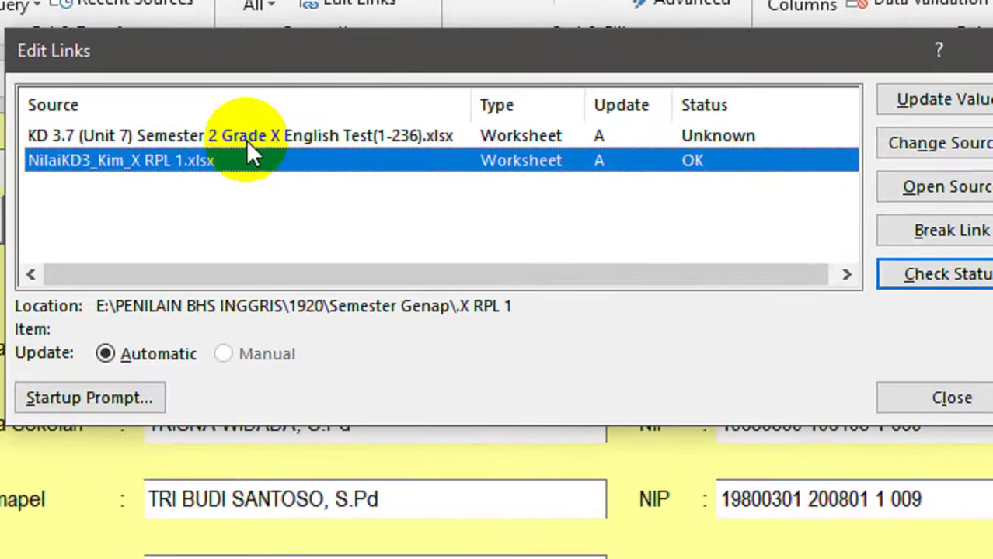
{"action": "left_click", "coordinate": [162, 118]}
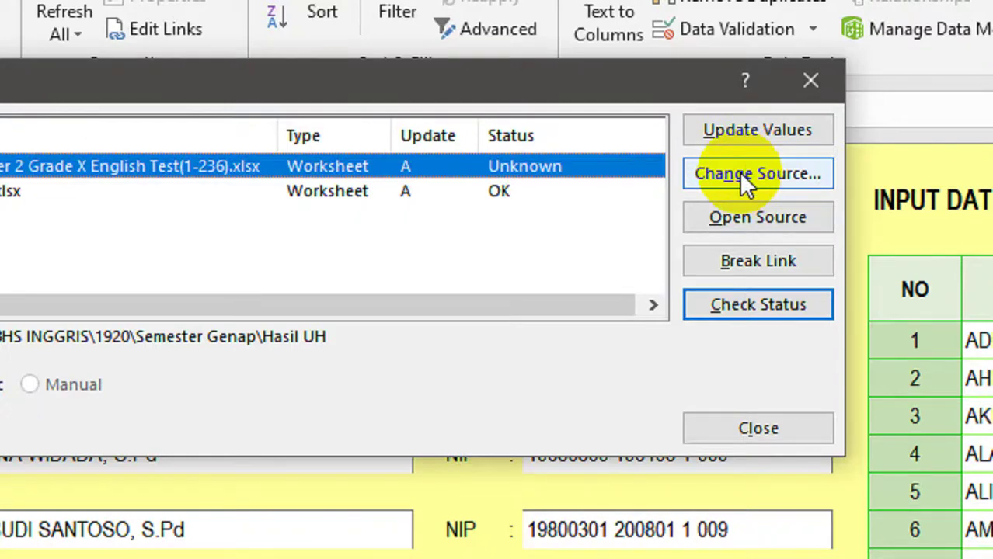
{"action": "left_click", "coordinate": [740, 173]}
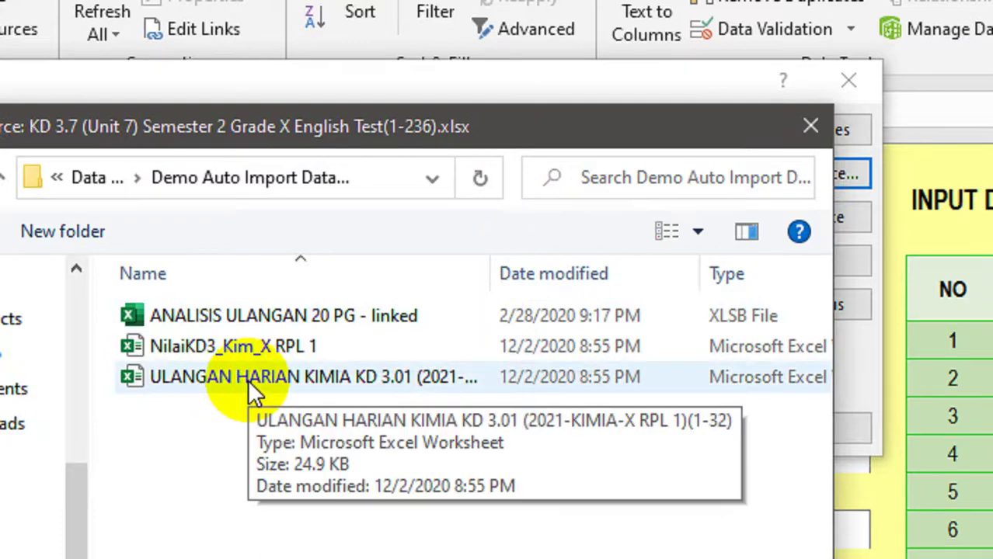
{"action": "double_click", "coordinate": [490, 279]}
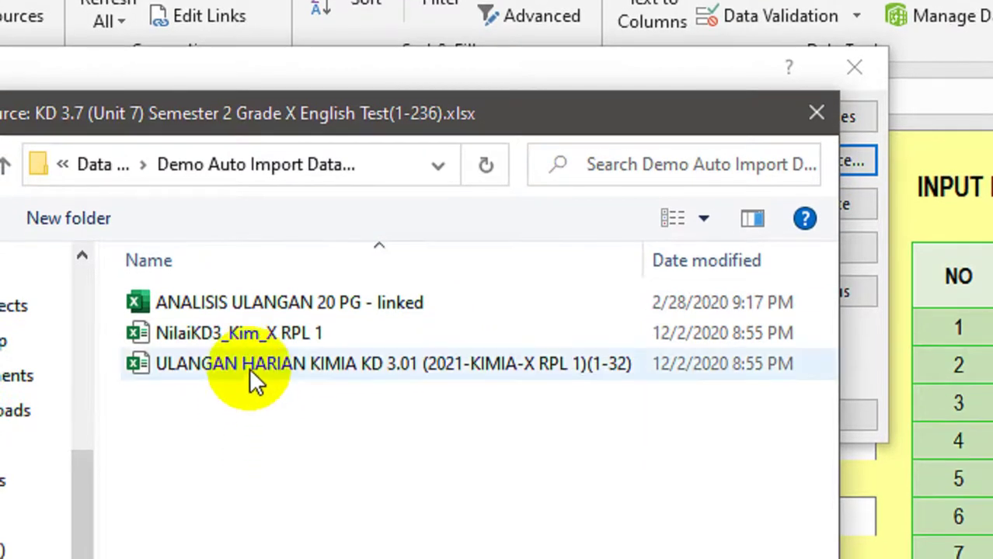
{"action": "left_click", "coordinate": [251, 373]}
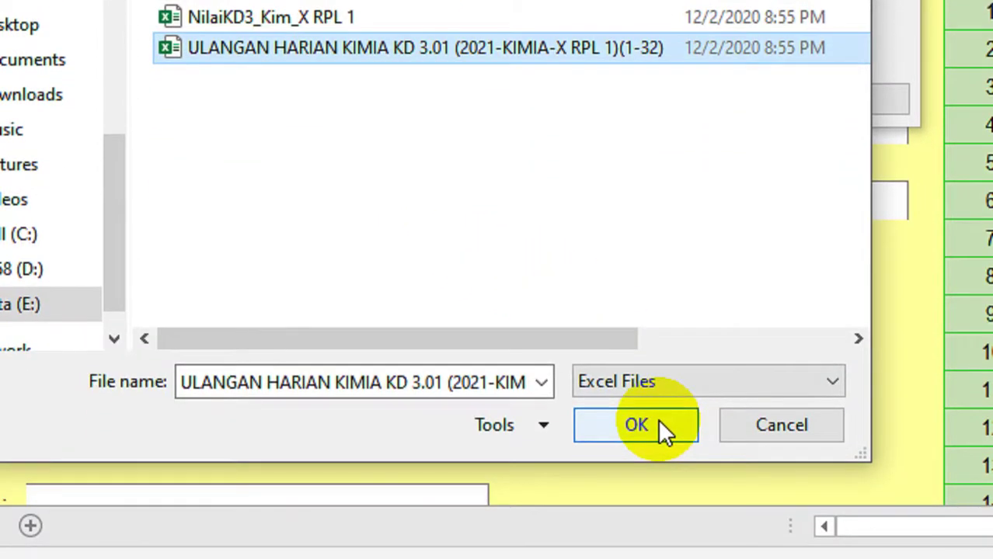
{"action": "left_click", "coordinate": [657, 482]}
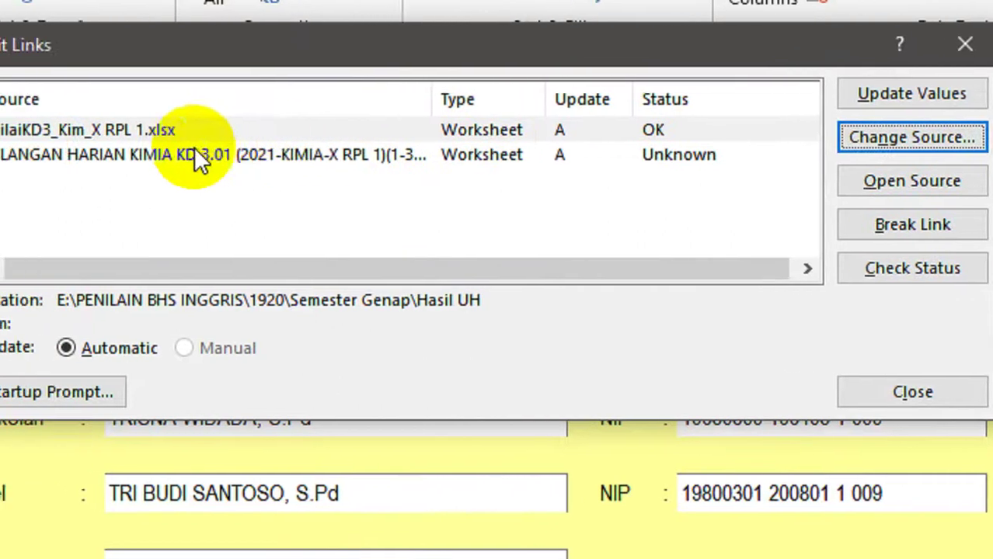
Compare the locations of the two replaced link sources and check their link status.
{"action": "left_click", "coordinate": [233, 155]}
{"action": "left_click", "coordinate": [233, 130]}
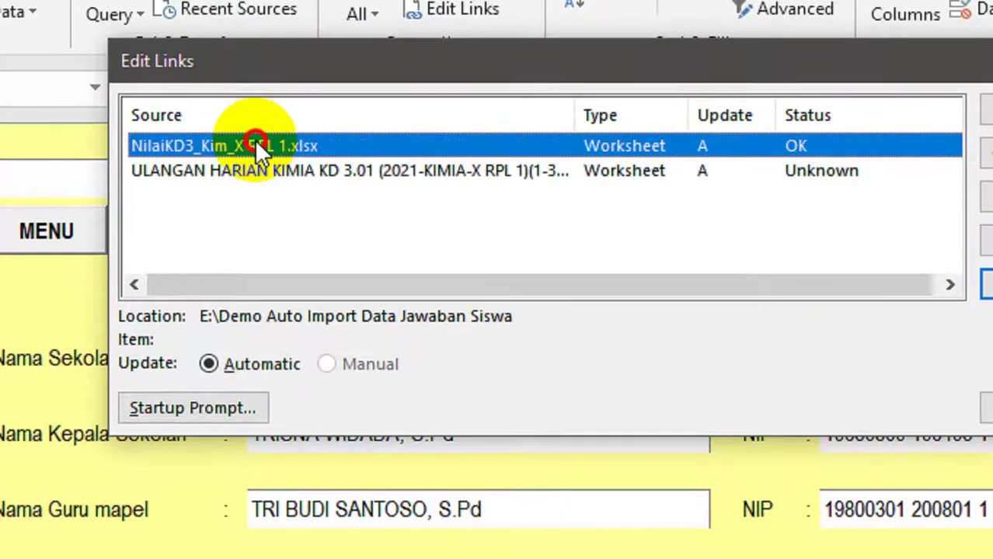
{"action": "left_click", "coordinate": [266, 170]}
{"action": "left_click", "coordinate": [264, 145]}
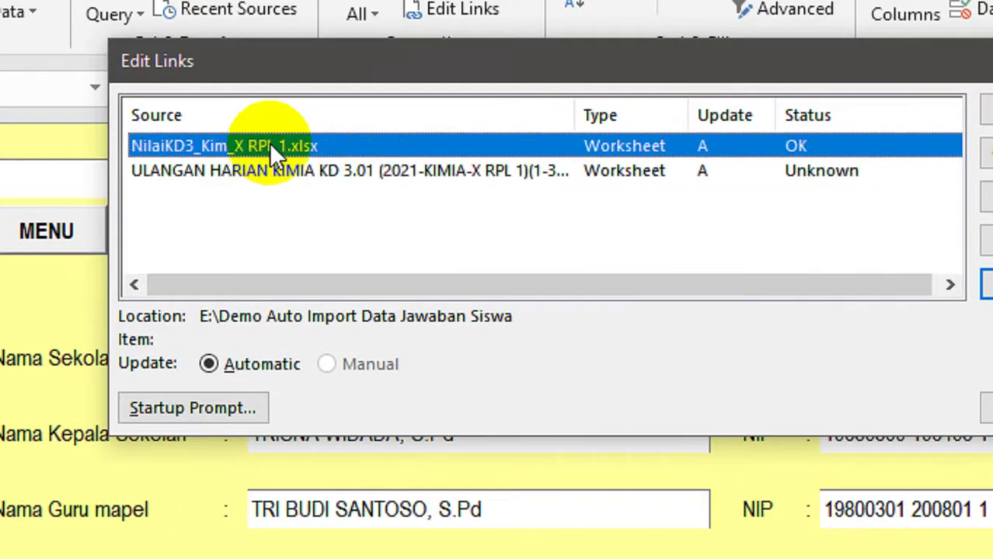
{"action": "left_click", "coordinate": [283, 171]}
{"action": "left_click", "coordinate": [282, 149]}
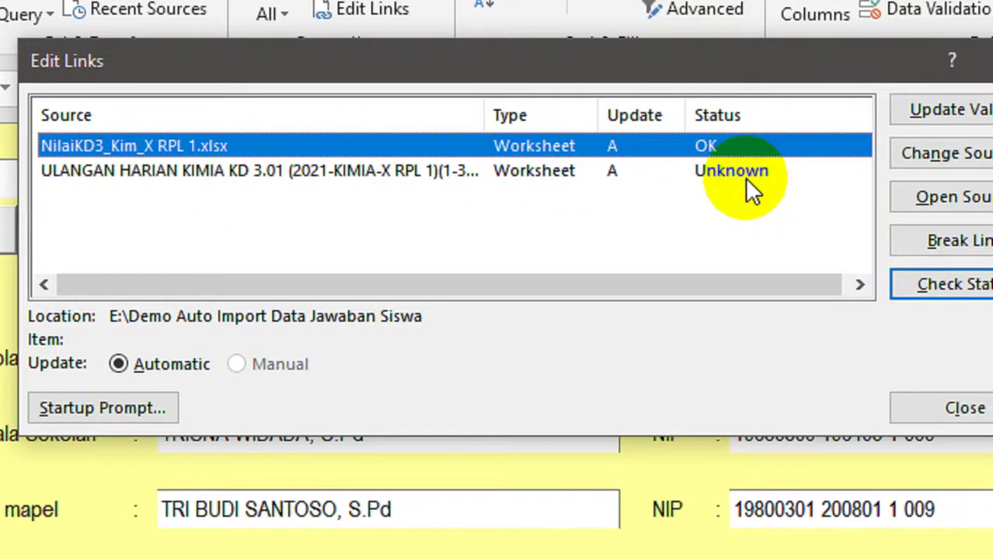
{"action": "left_click", "coordinate": [912, 285]}
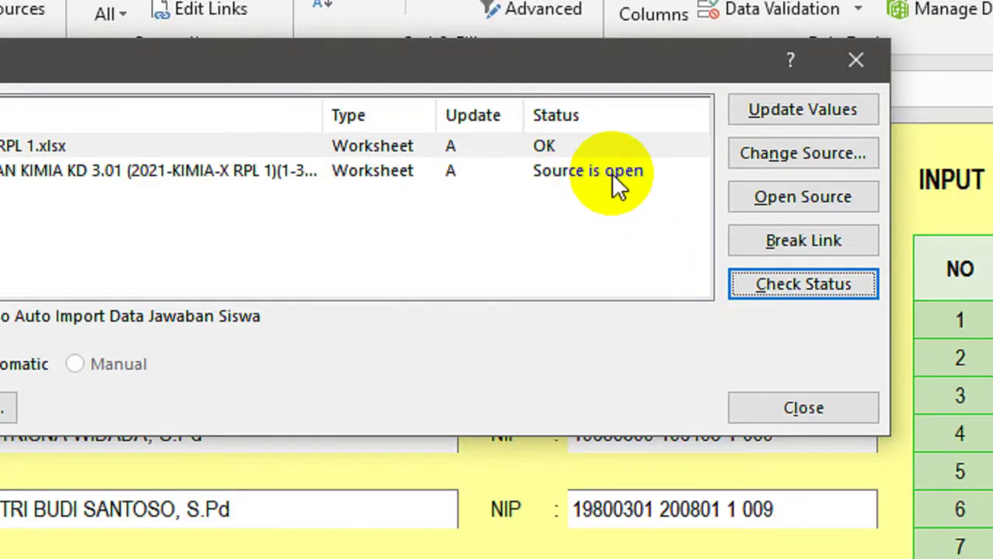
{"action": "left_click", "coordinate": [145, 171]}
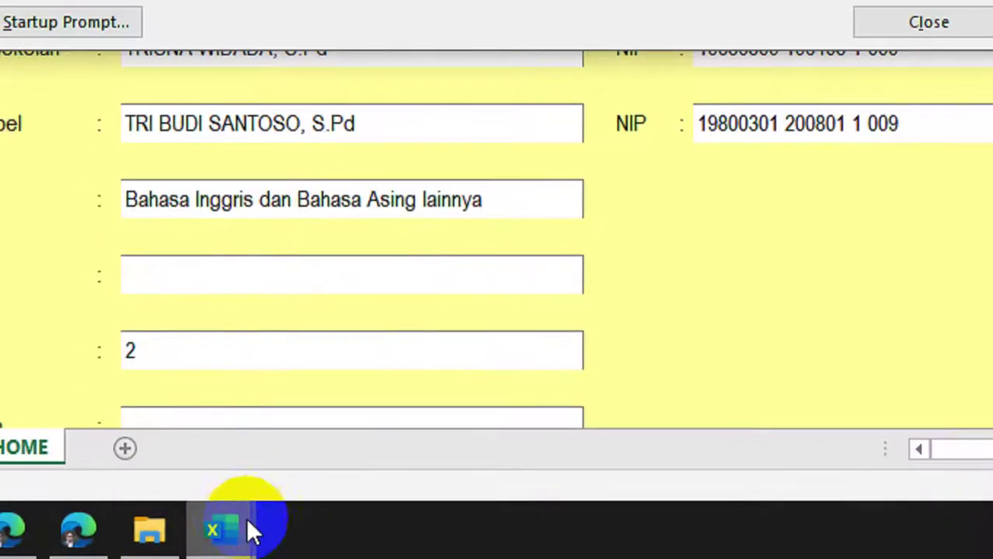
{"action": "mouse_move", "coordinate": [233, 531]}
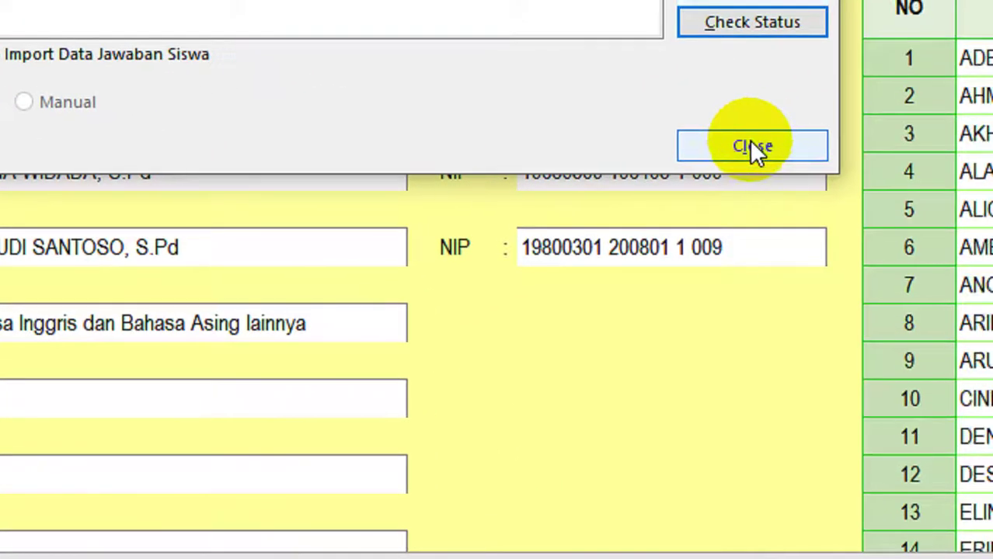
Close the link editor, look over the student responses in the ULANGAN HARIAN KIMIA workbook, and return to the ANALISIS ULANGAN 20 PG - linked workbook.
{"action": "left_click", "coordinate": [987, 22]}
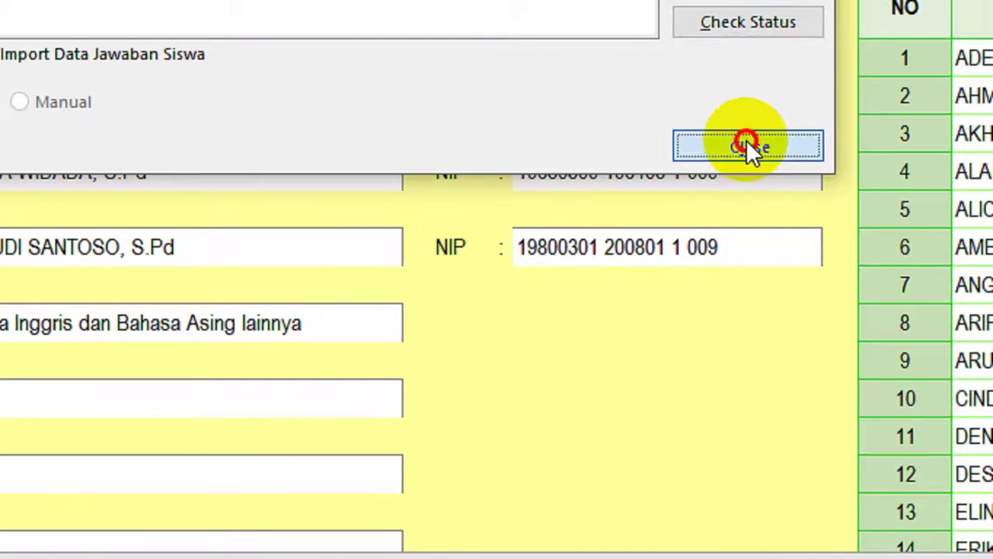
{"action": "mouse_move", "coordinate": [244, 520]}
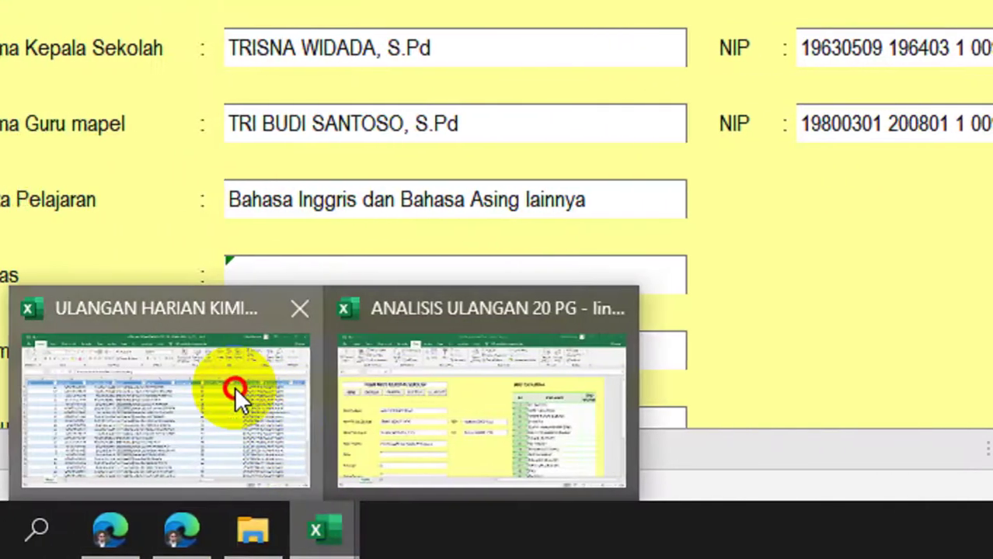
{"action": "left_click", "coordinate": [237, 395]}
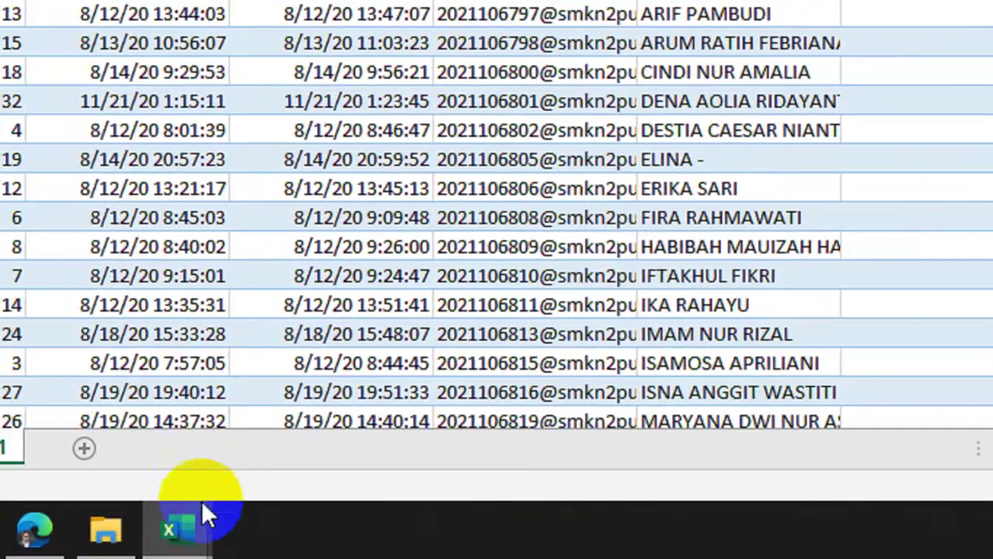
{"action": "mouse_move", "coordinate": [183, 536]}
{"action": "left_click", "coordinate": [239, 421]}
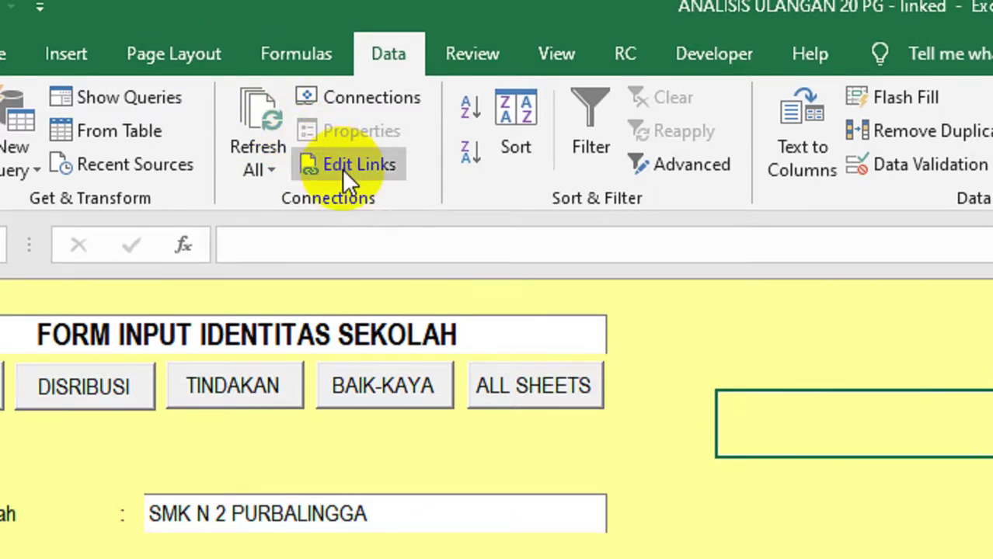
Reselect ULANGAN HARIAN KIMIA KD 3.01 (2021-KIMIA-X RPL 1)(1-32) as the source file of the quiz answers link.
{"action": "left_click", "coordinate": [342, 146]}
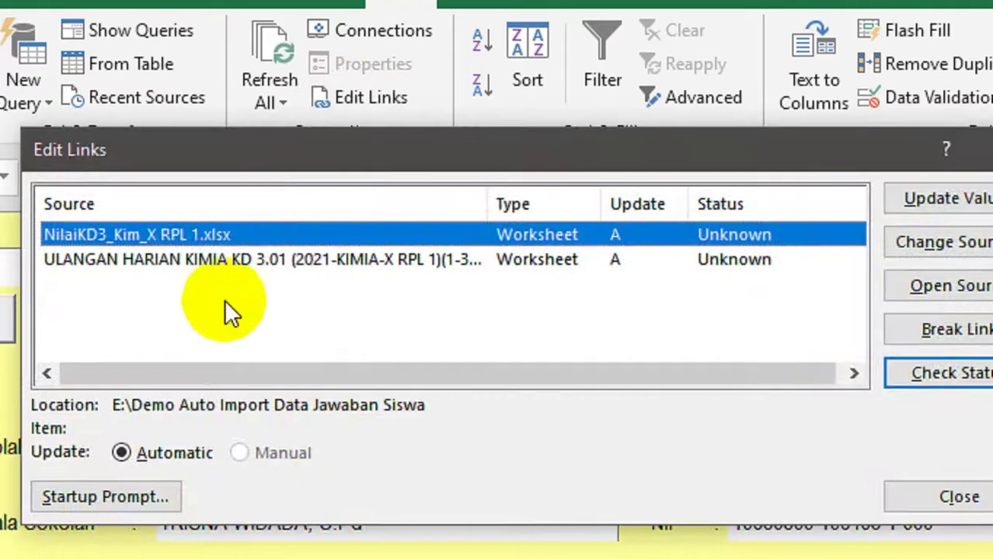
{"action": "left_click", "coordinate": [186, 259]}
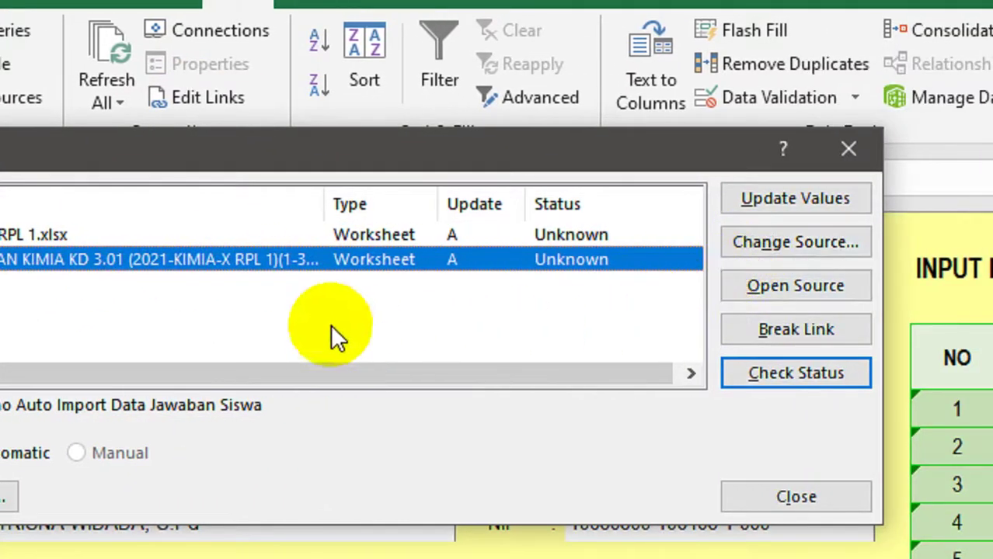
{"action": "left_click", "coordinate": [740, 250]}
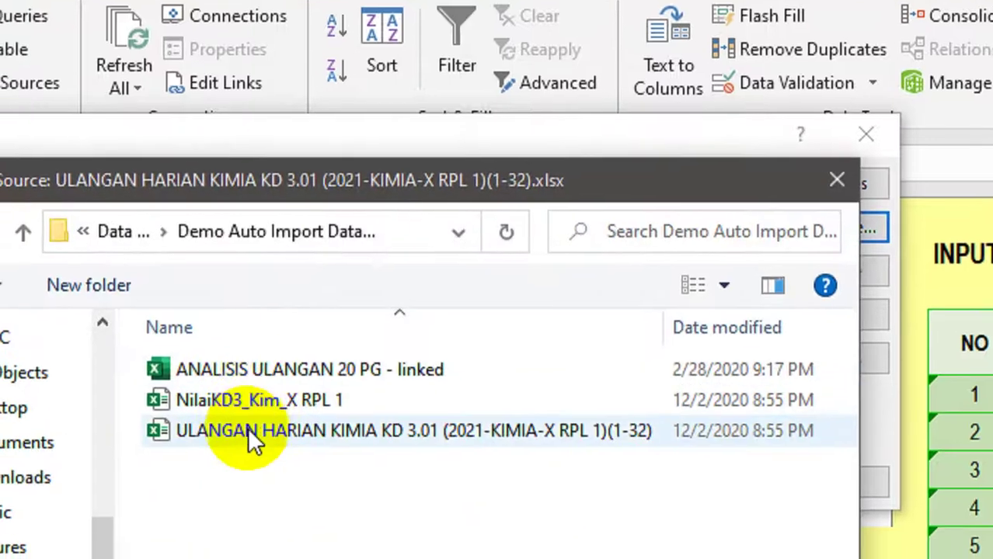
{"action": "left_click", "coordinate": [250, 432]}
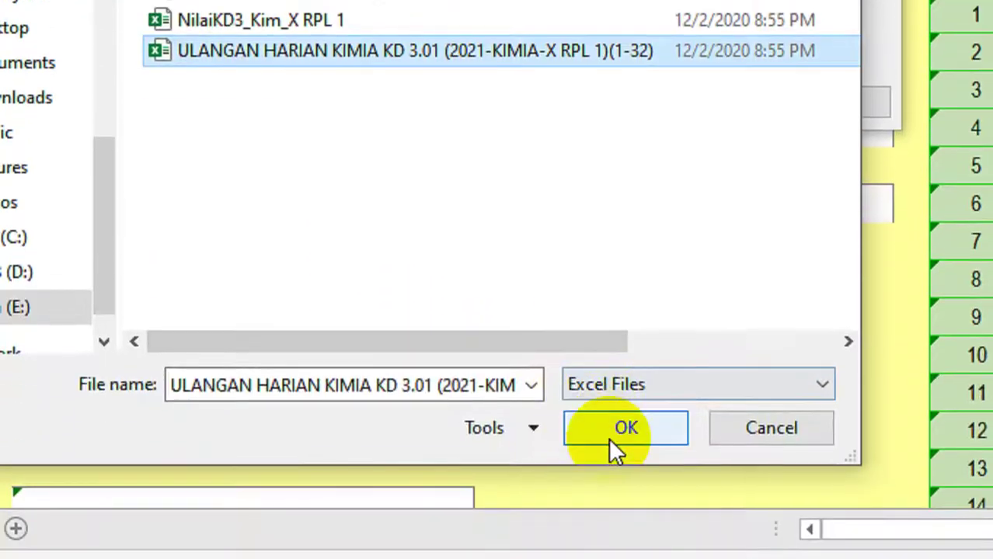
{"action": "left_click", "coordinate": [610, 420]}
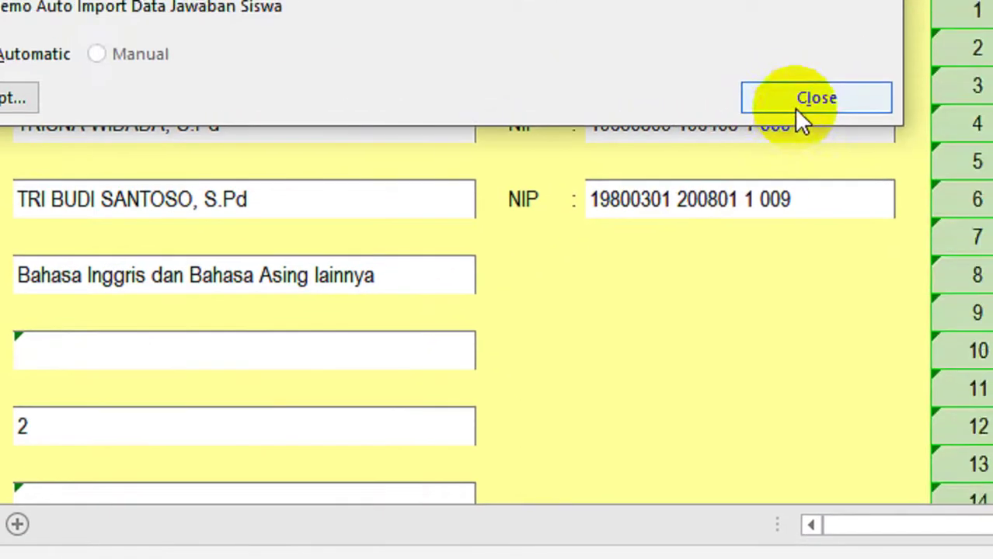
{"action": "left_click", "coordinate": [955, 27]}
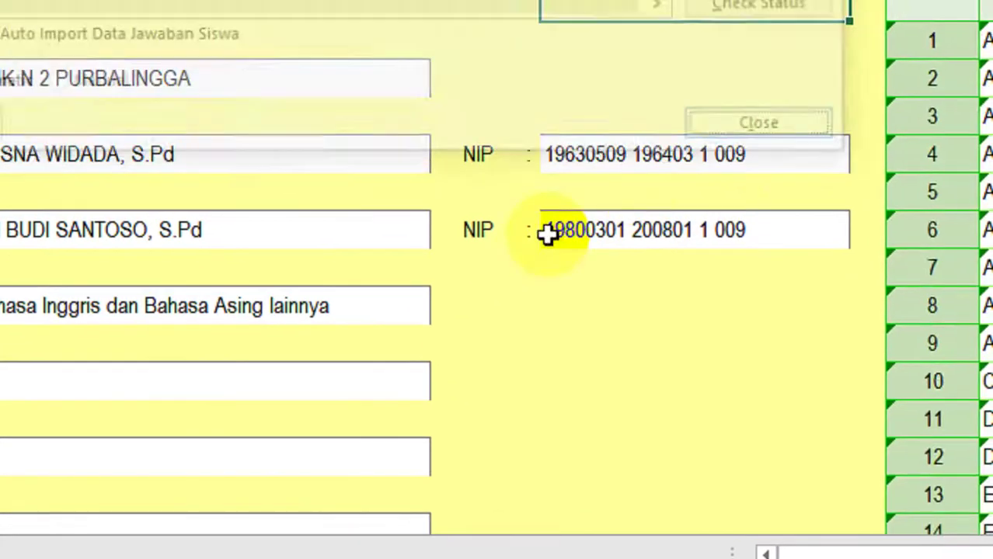
Compare the open quiz answers workbook with its file in the Demo Auto Import Data Jawaban Siswa folder, and return to the analysis workbook.
{"action": "left_click", "coordinate": [277, 533]}
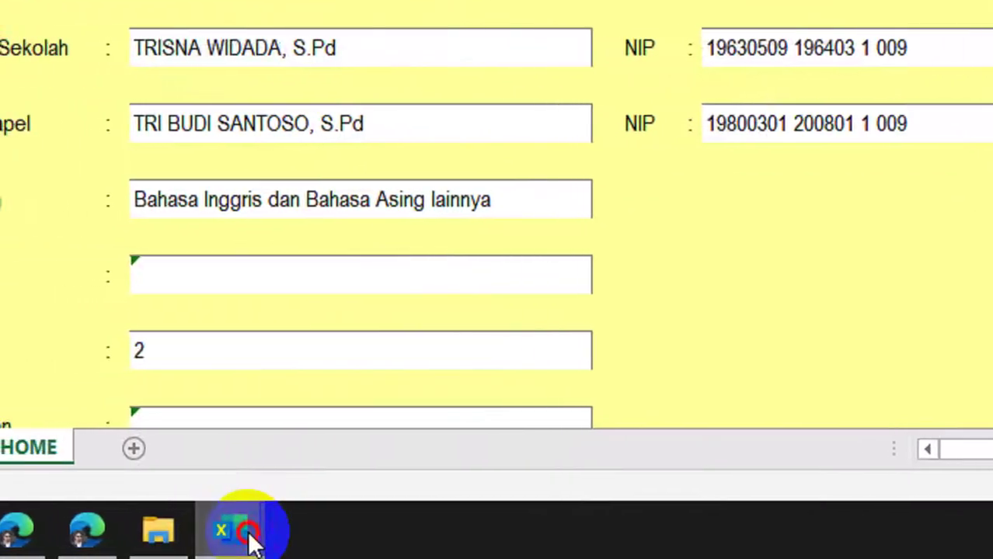
{"action": "left_click", "coordinate": [204, 412]}
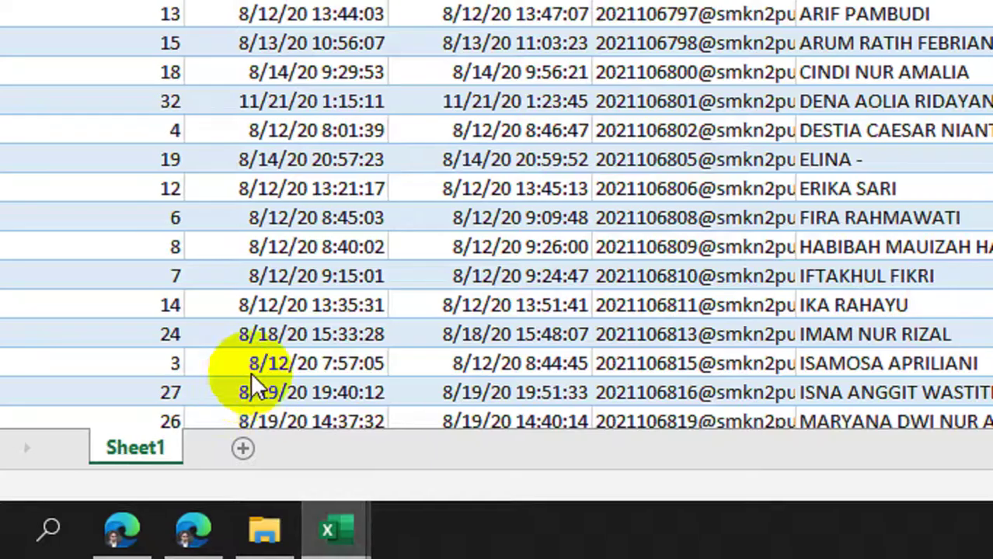
{"action": "left_click", "coordinate": [284, 533]}
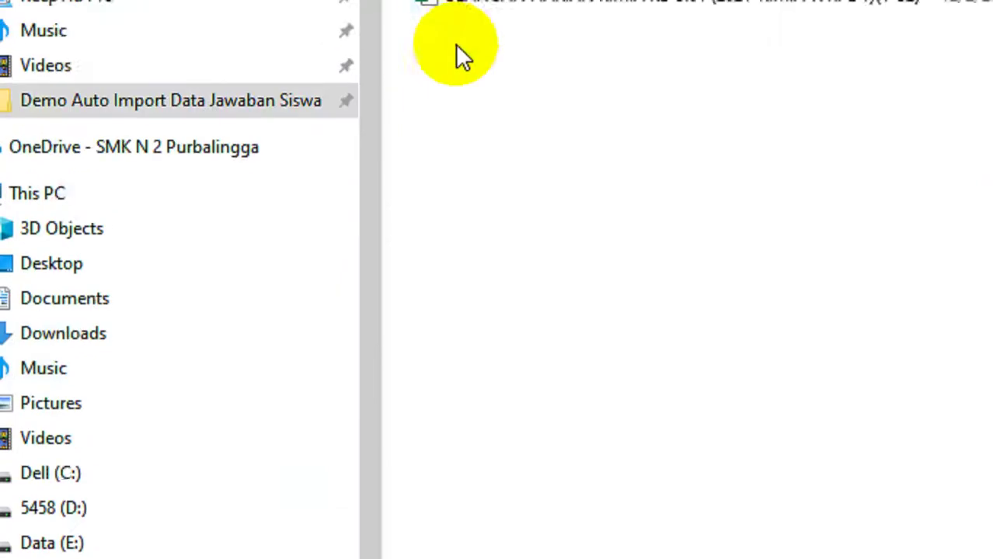
{"action": "left_click", "coordinate": [581, 146]}
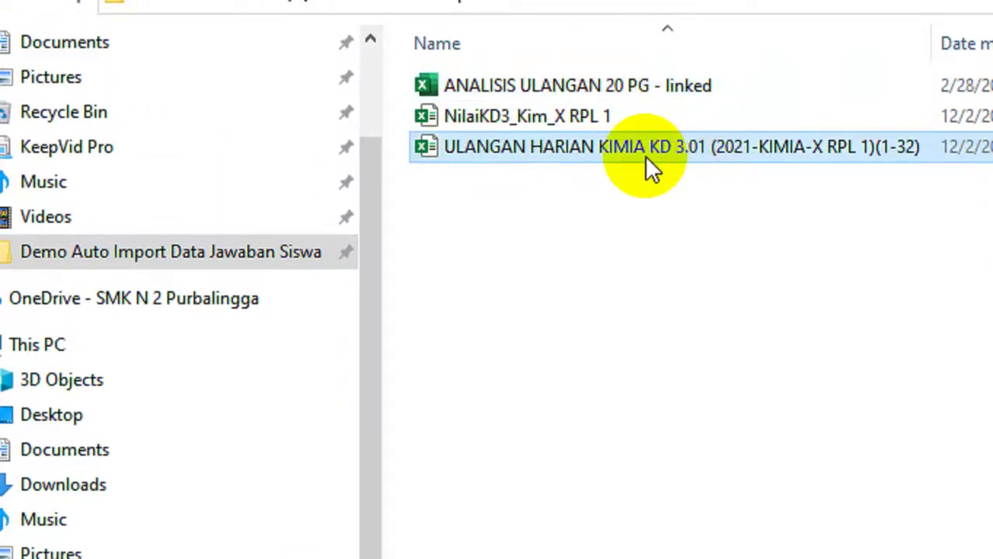
{"action": "mouse_move", "coordinate": [354, 531]}
{"action": "left_click", "coordinate": [272, 358]}
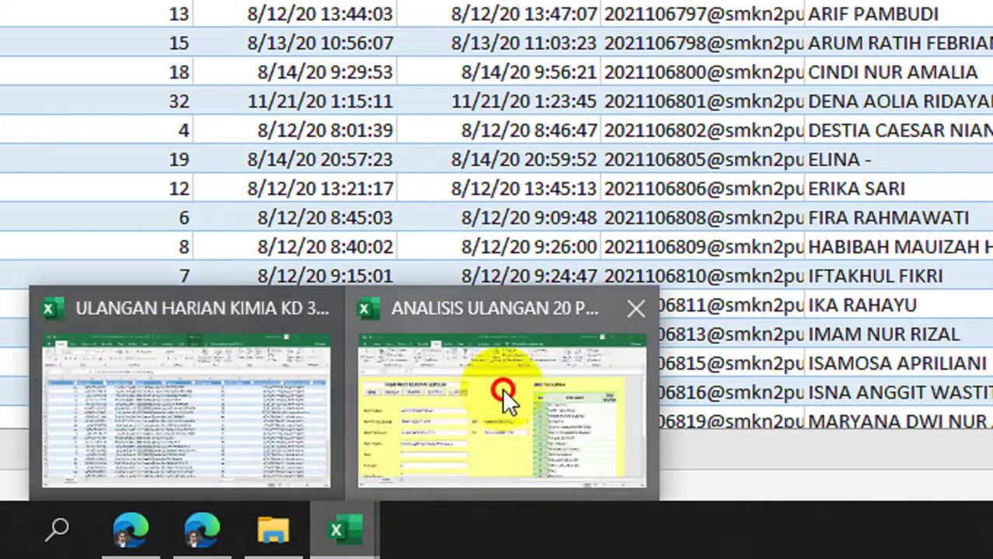
{"action": "left_click", "coordinate": [502, 387]}
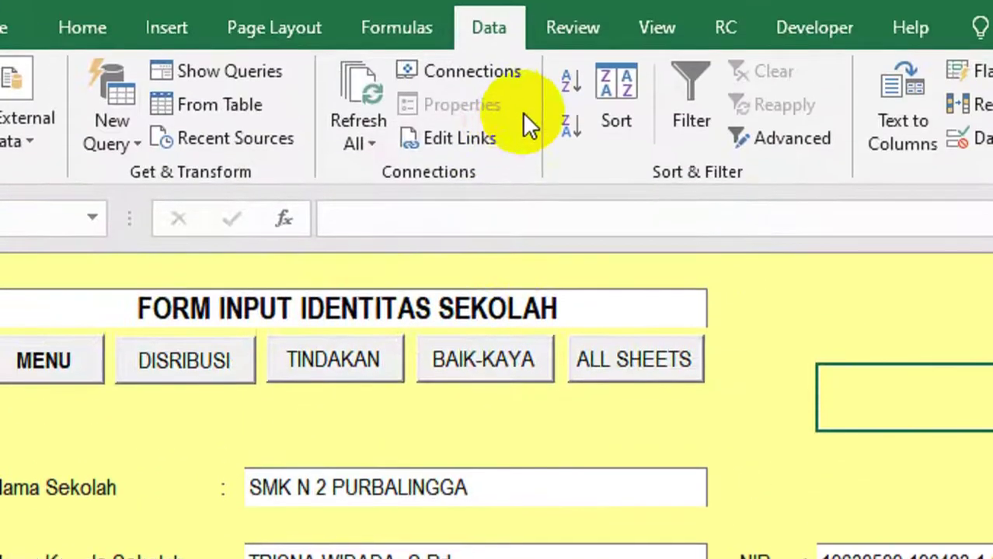
Reopen the link editor to check both linked source names and their location, and close it.
{"action": "left_click", "coordinate": [479, 145]}
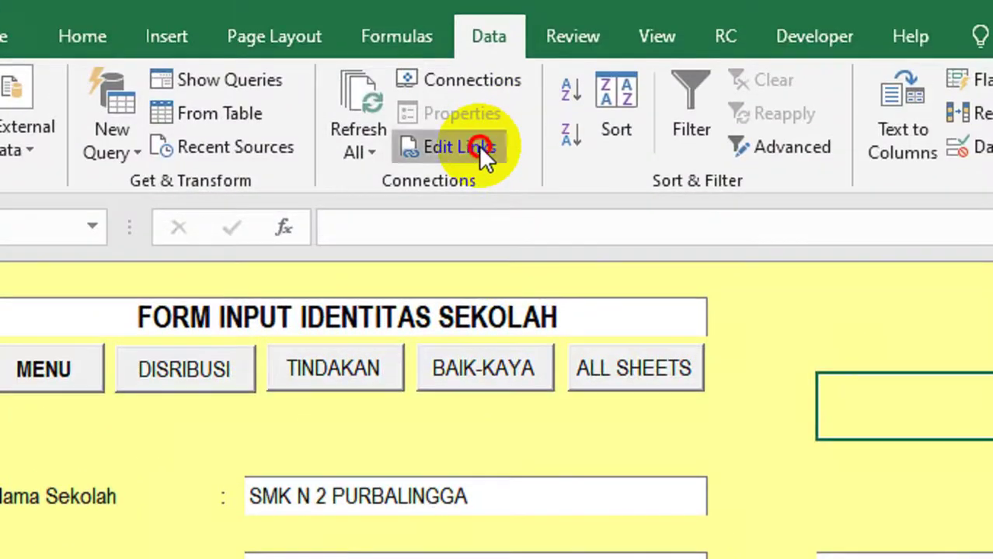
{"action": "left_click", "coordinate": [553, 314]}
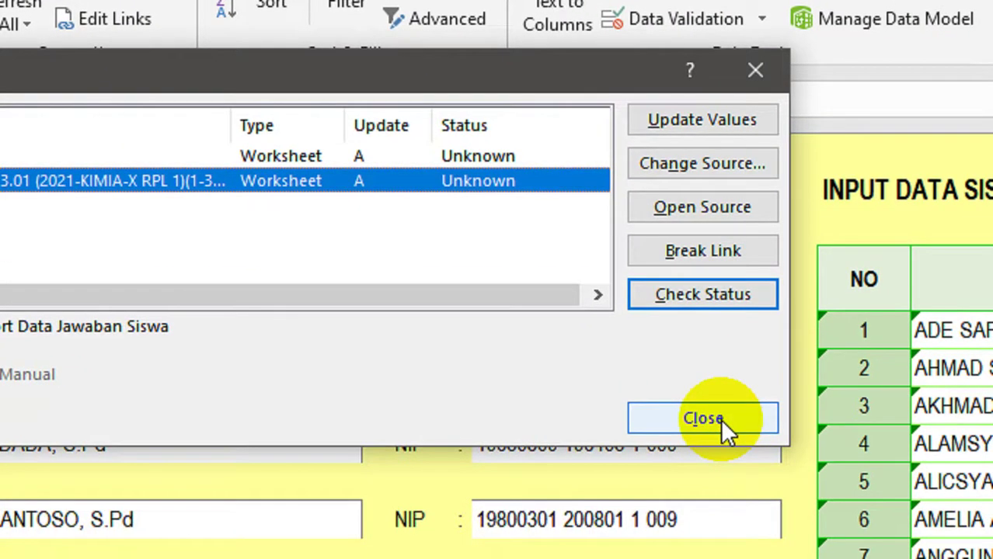
{"action": "left_click", "coordinate": [720, 418]}
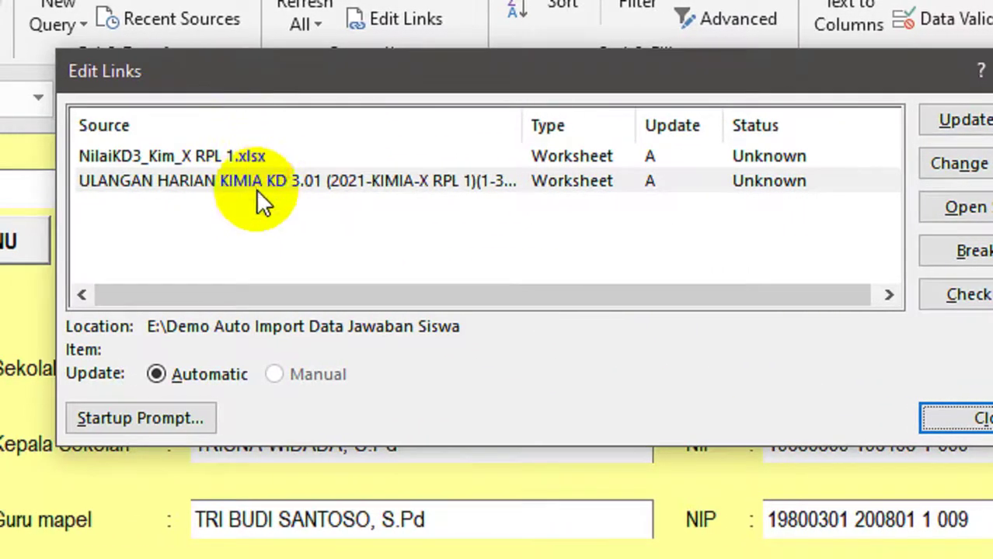
{"action": "left_click", "coordinate": [977, 419]}
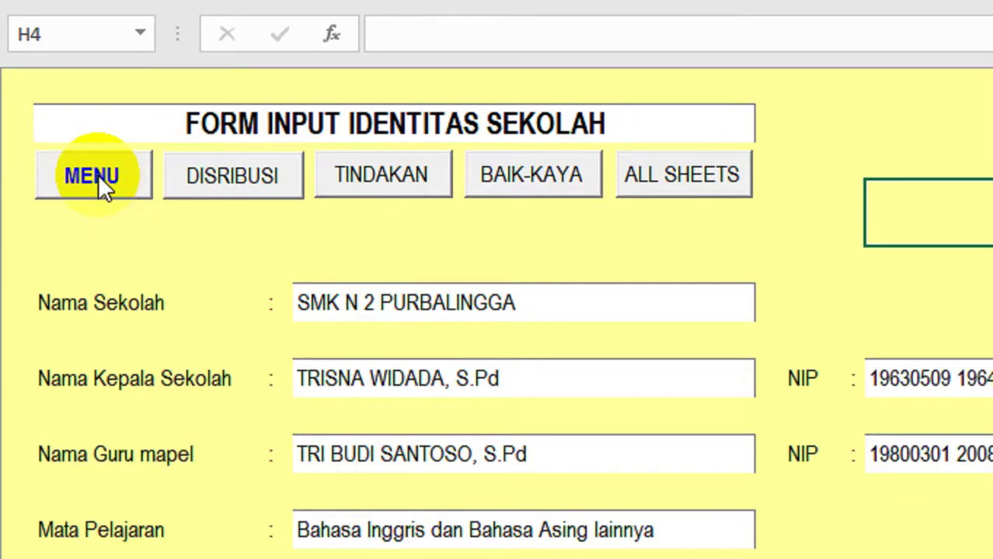
Open the MENU analysis sheet and look through the student list, answer columns and score distribution up to the sheet header.
{"action": "left_click", "coordinate": [97, 175]}
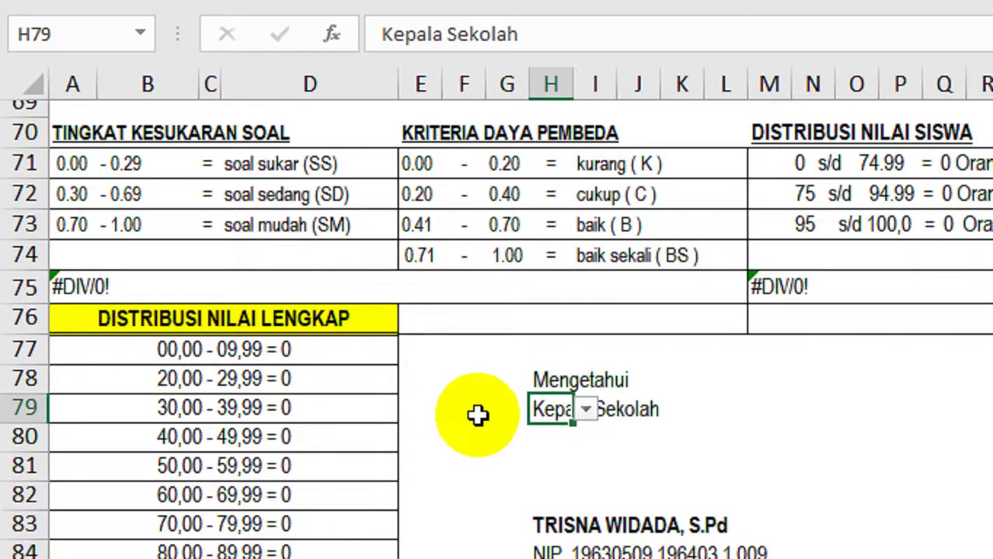
{"action": "scroll", "coordinate": [478, 412], "scroll_direction": "up", "scroll_amount": 3}
{"action": "scroll", "coordinate": [478, 415], "scroll_direction": "up", "scroll_amount": 10}
{"action": "scroll", "coordinate": [477, 417], "scroll_direction": "down", "scroll_amount": 5}
{"action": "scroll", "coordinate": [478, 417], "scroll_direction": "down", "scroll_amount": 5}
{"action": "scroll", "coordinate": [587, 418], "scroll_direction": "up", "scroll_amount": 16}
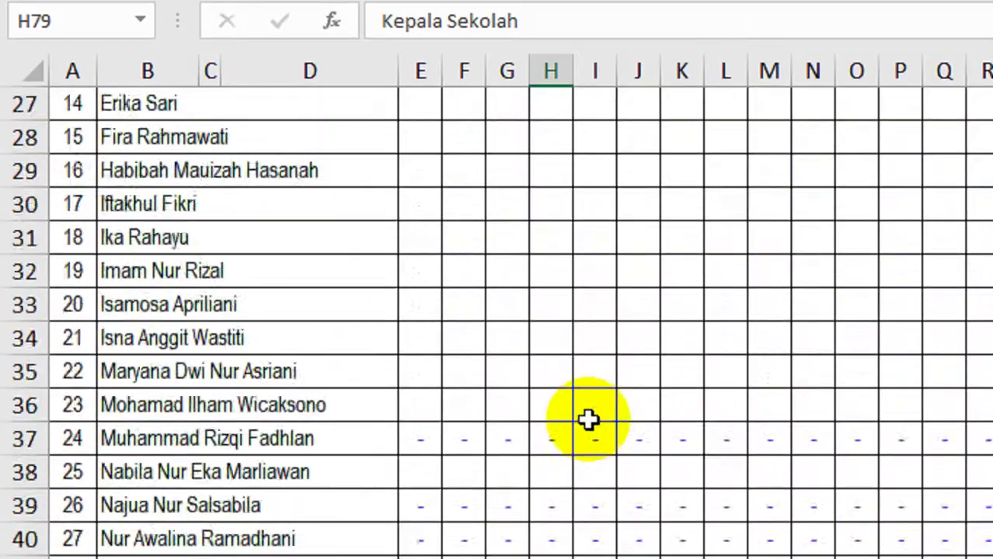
{"action": "scroll", "coordinate": [587, 418], "scroll_direction": "up", "scroll_amount": 5}
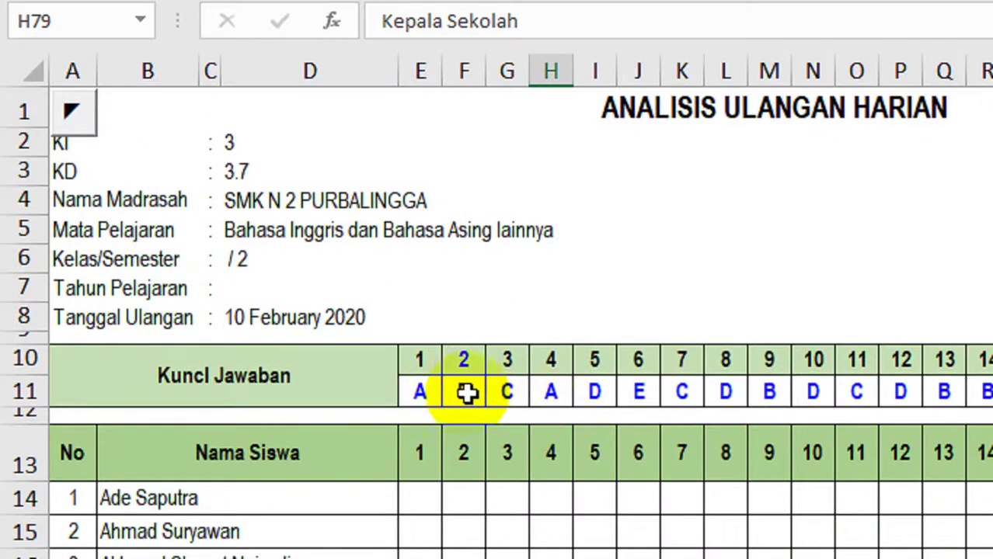
Examine the Kunci Jawaban answer key cells for questions 1 to 20 in row 11.
{"action": "left_click_drag", "start_coordinate": [420, 391], "coordinate": [753, 388]}
{"action": "scroll", "coordinate": [148, 405], "scroll_direction": "left", "scroll_amount": 3}
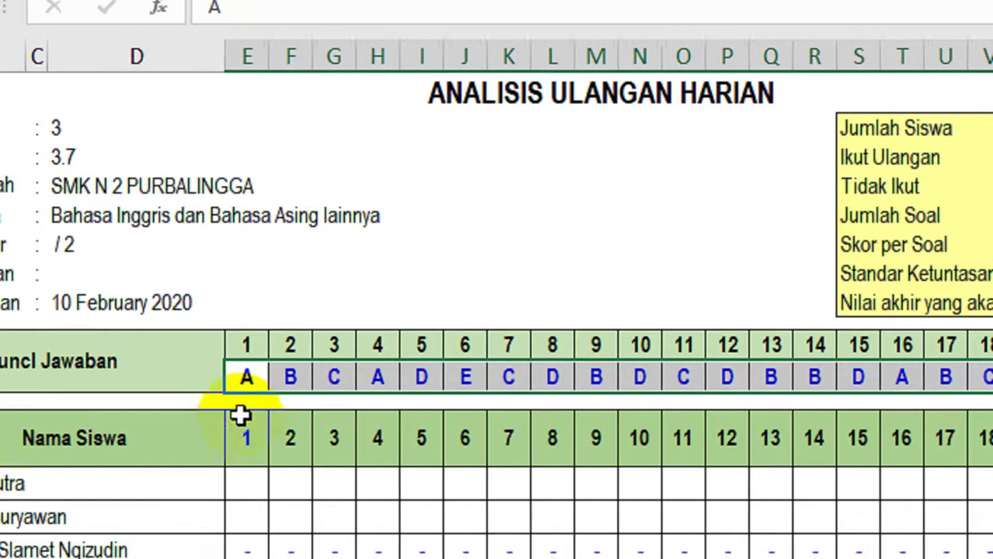
{"action": "left_click", "coordinate": [225, 392]}
{"action": "left_click_drag", "start_coordinate": [256, 378], "coordinate": [992, 378]}
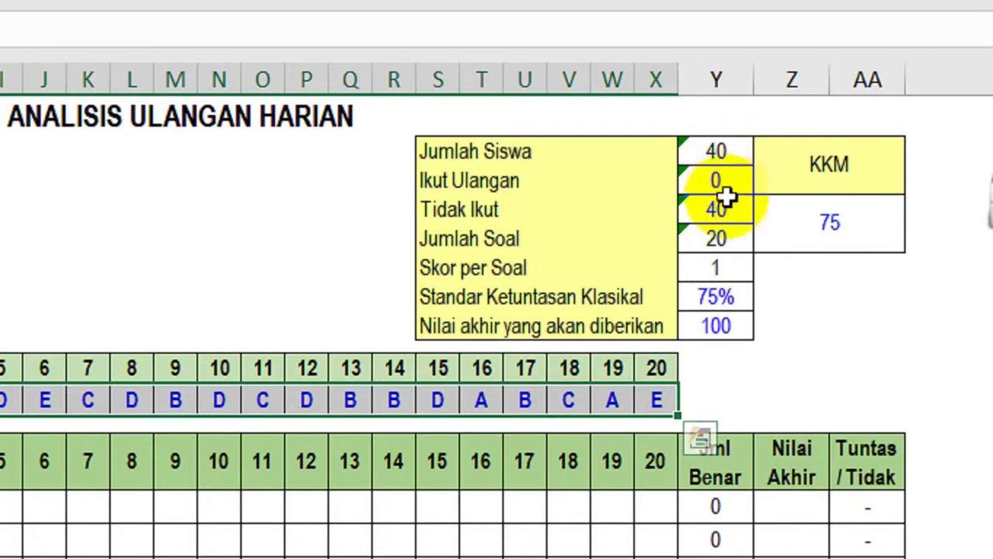
Examine the score per question, classical mastery standard, final grade and KKM settings, along with the student and question count cells.
{"action": "left_click", "coordinate": [718, 274]}
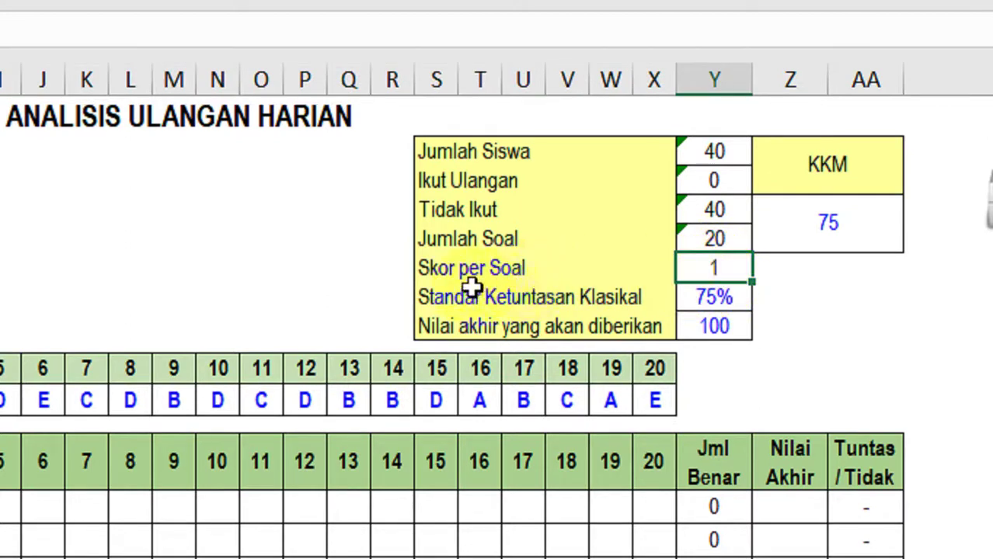
{"action": "left_click", "coordinate": [839, 223]}
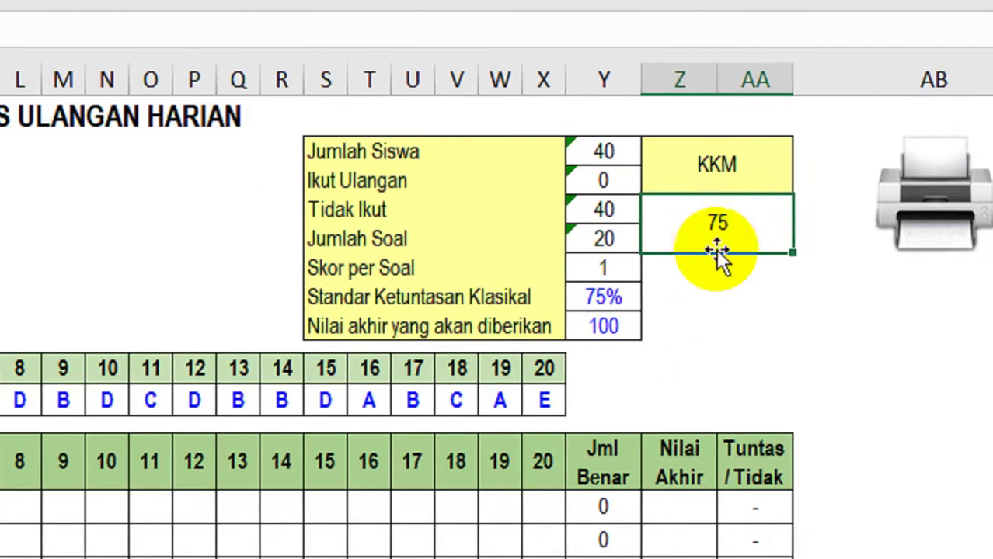
{"action": "left_click", "coordinate": [619, 321]}
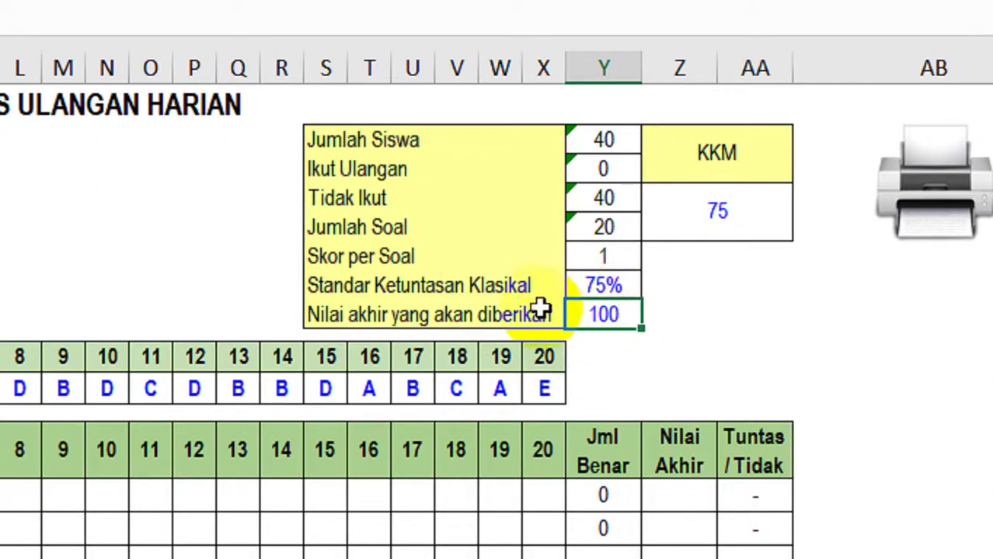
{"action": "left_click", "coordinate": [602, 284]}
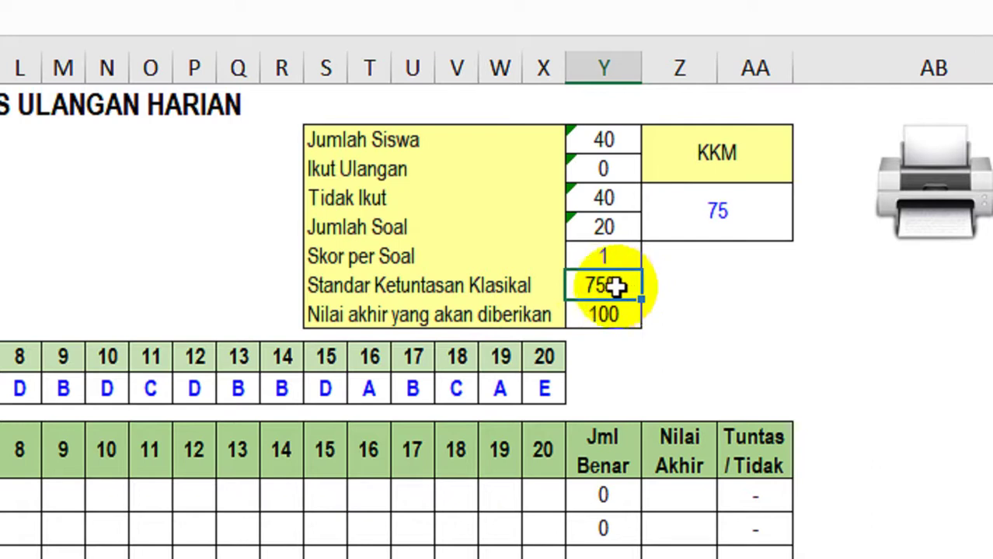
{"action": "left_click", "coordinate": [703, 217]}
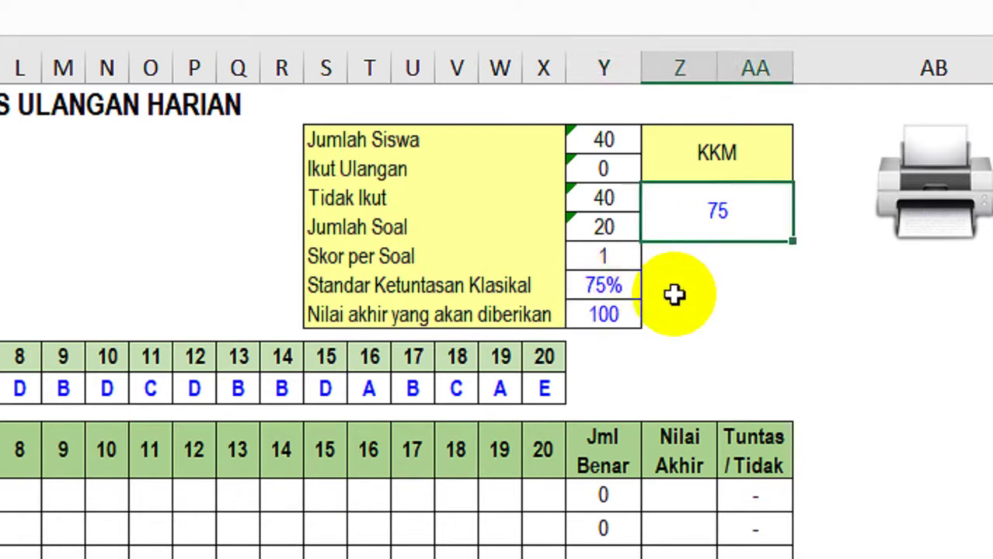
{"action": "left_click_drag", "start_coordinate": [603, 260], "coordinate": [621, 311]}
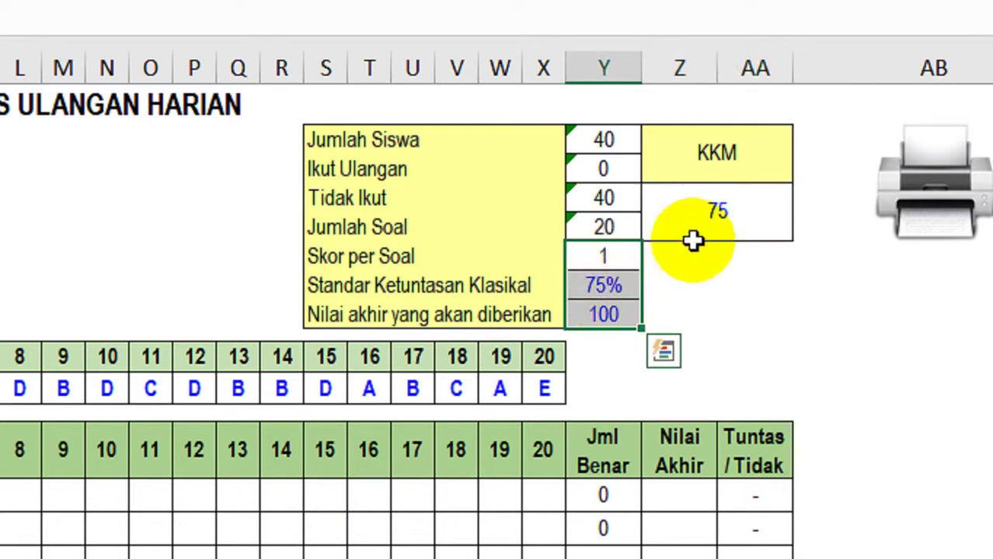
{"action": "left_click", "coordinate": [673, 211]}
{"action": "left_click_drag", "start_coordinate": [602, 140], "coordinate": [605, 226]}
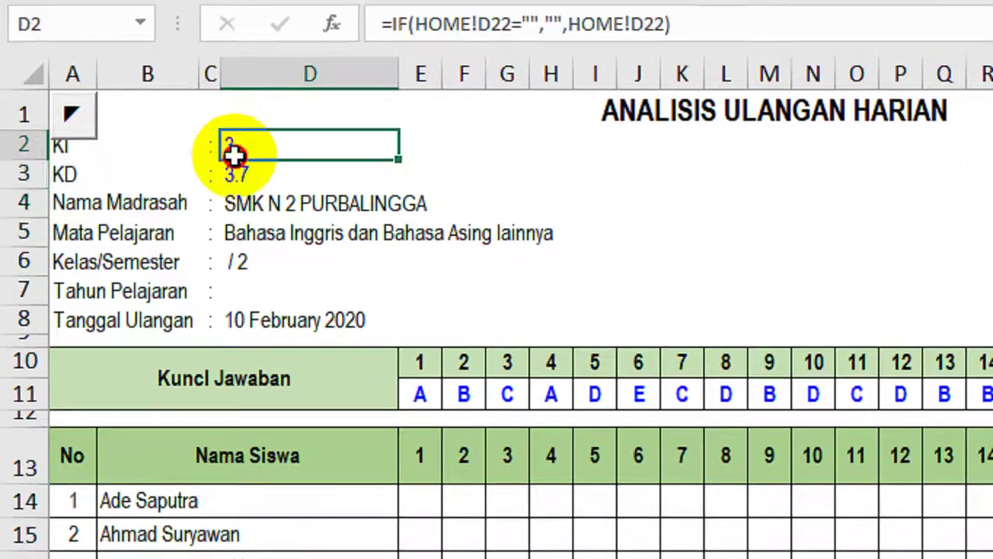
Examine the exam identity cells D2 to D8, and return to the HOME sheet to look over the school identity form.
{"action": "left_click_drag", "start_coordinate": [234, 155], "coordinate": [260, 312]}
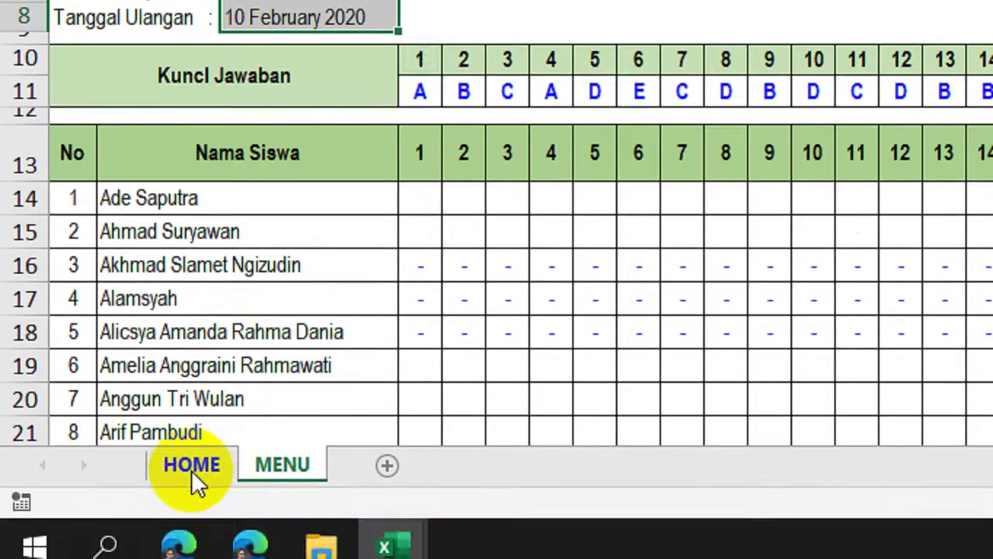
{"action": "left_click", "coordinate": [191, 470]}
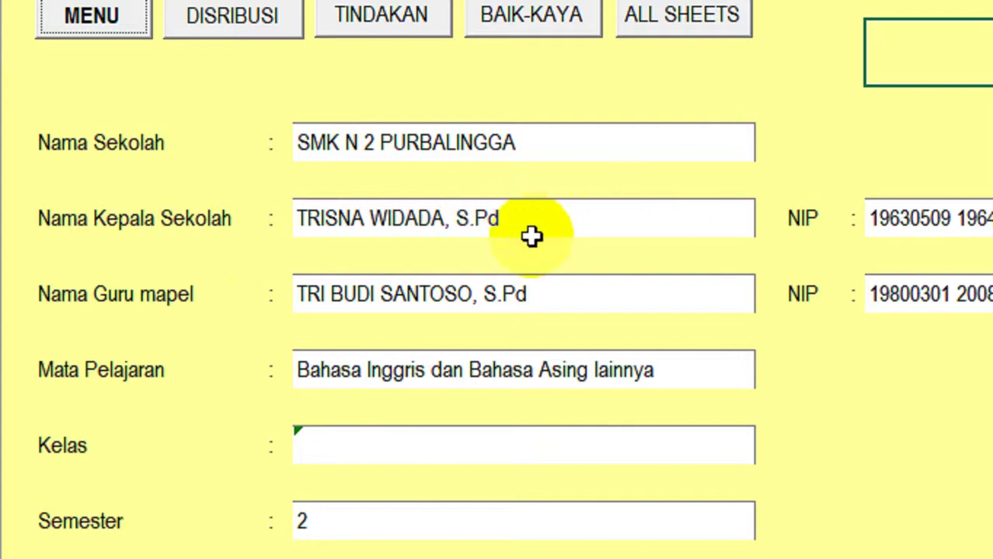
{"action": "scroll", "coordinate": [551, 426], "scroll_direction": "down", "scroll_amount": 3}
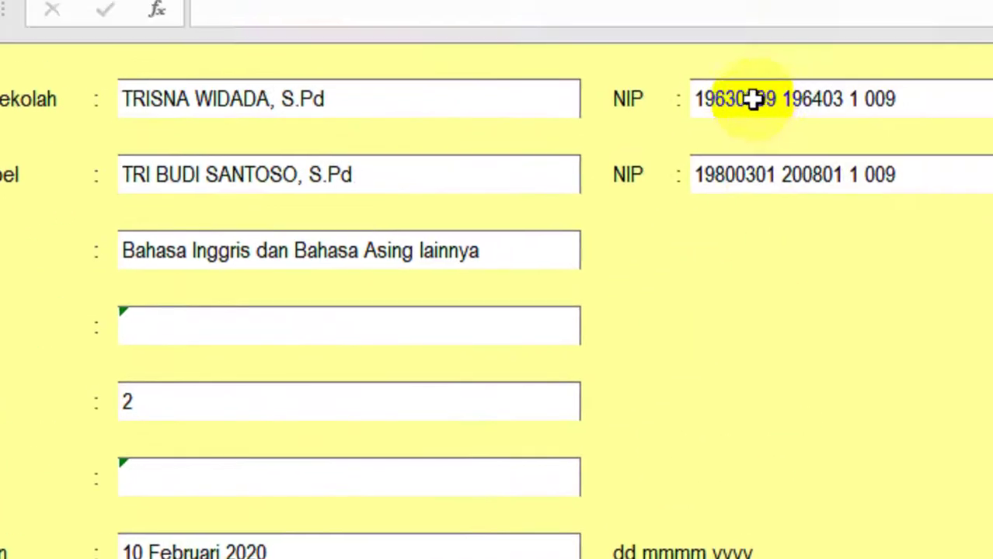
Look over the HOME school identity form and compare it with the KI and KD identity cells on the MENU sheet.
{"action": "scroll", "coordinate": [544, 416], "scroll_direction": "down", "scroll_amount": 5}
{"action": "scroll", "coordinate": [511, 420], "scroll_direction": "up", "scroll_amount": 7}
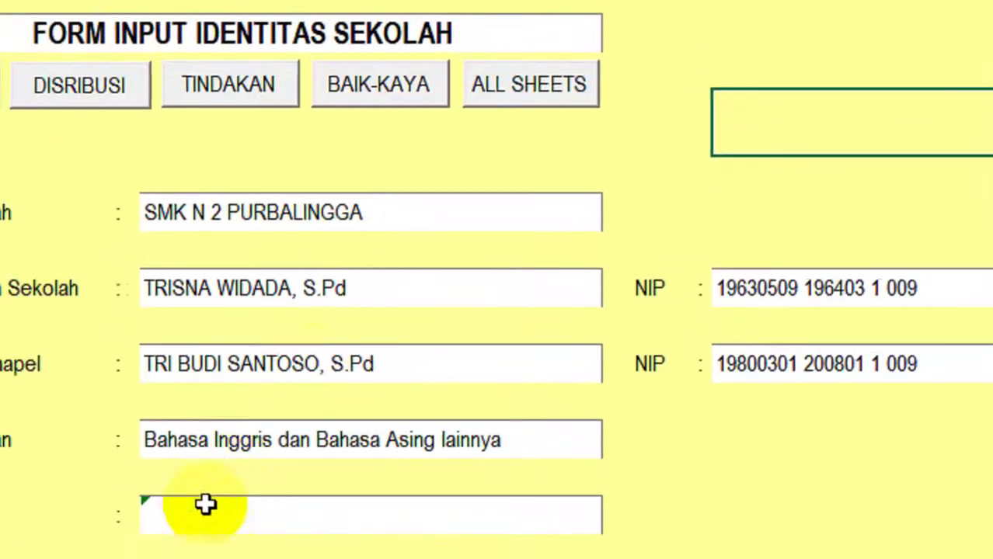
{"action": "scroll", "coordinate": [204, 505], "scroll_direction": "down", "scroll_amount": 3}
{"action": "left_click", "coordinate": [239, 483]}
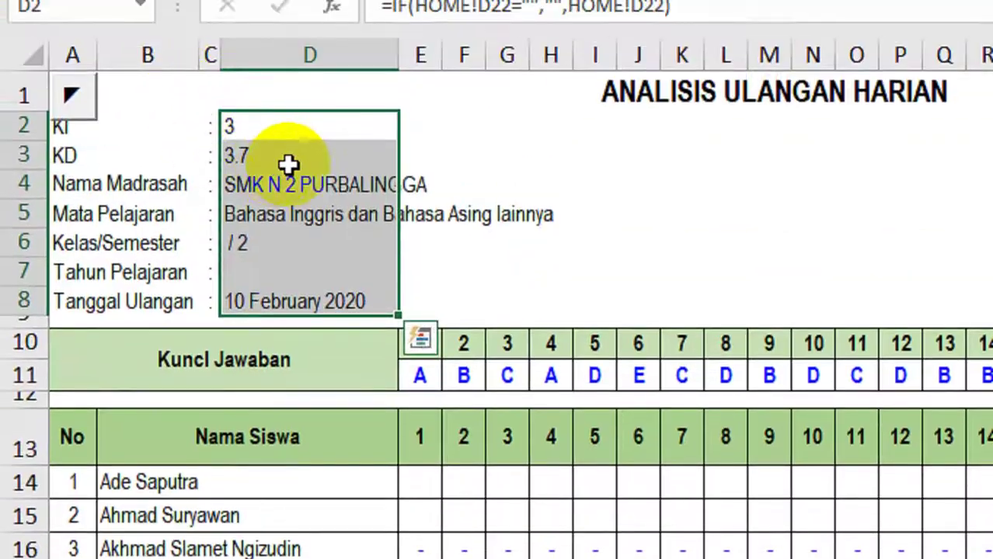
{"action": "left_click", "coordinate": [290, 113]}
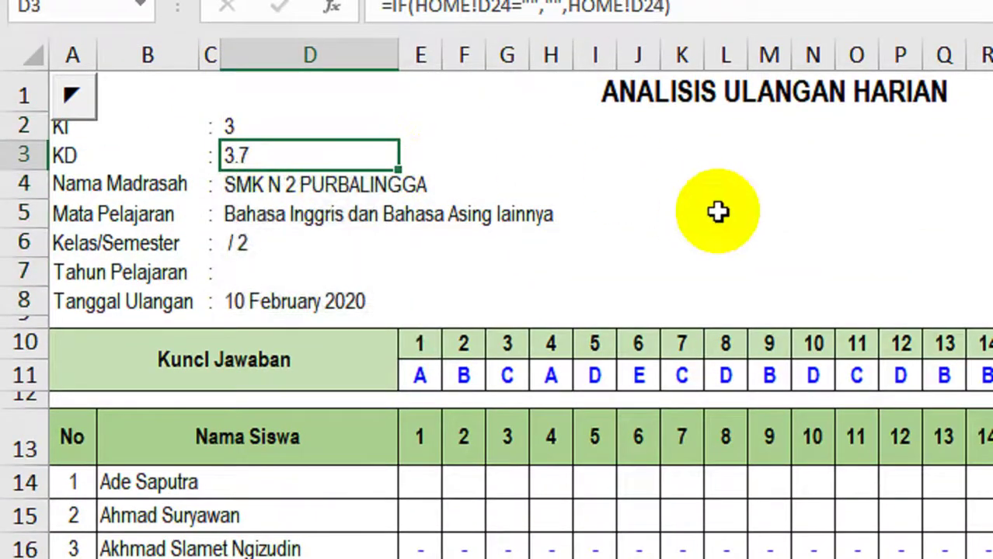
Look through the MENU sheet down to the signature block, and examine the Kunci Jawaban row for questions 1 to 20.
{"action": "scroll", "coordinate": [717, 212], "scroll_direction": "down", "scroll_amount": 15}
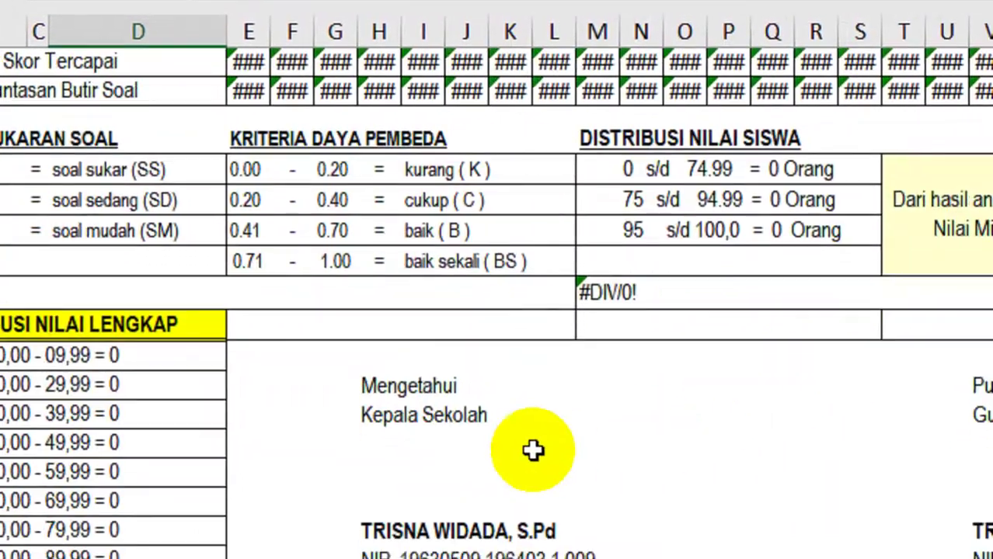
{"action": "scroll", "coordinate": [162, 317], "scroll_direction": "up", "scroll_amount": 10}
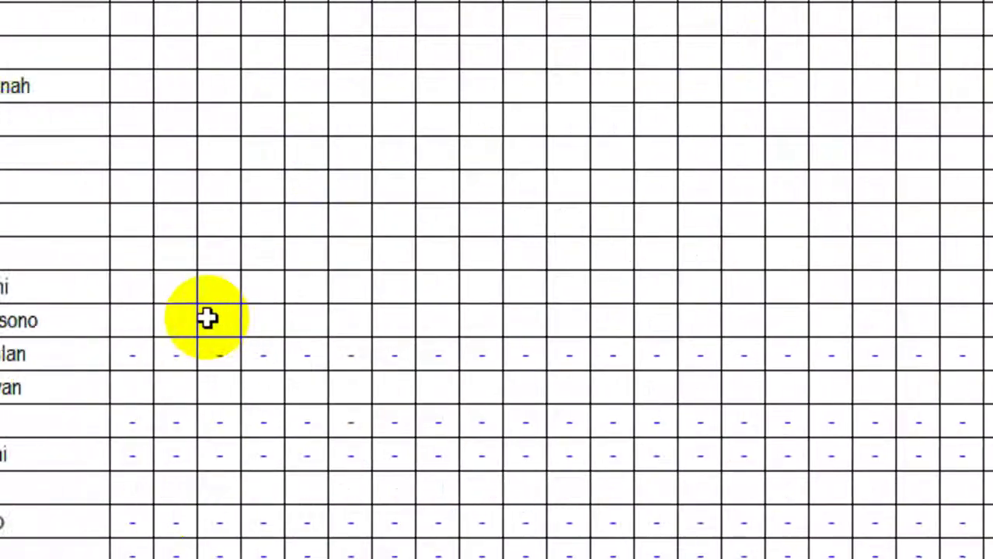
{"action": "scroll", "coordinate": [208, 317], "scroll_direction": "up", "scroll_amount": 5}
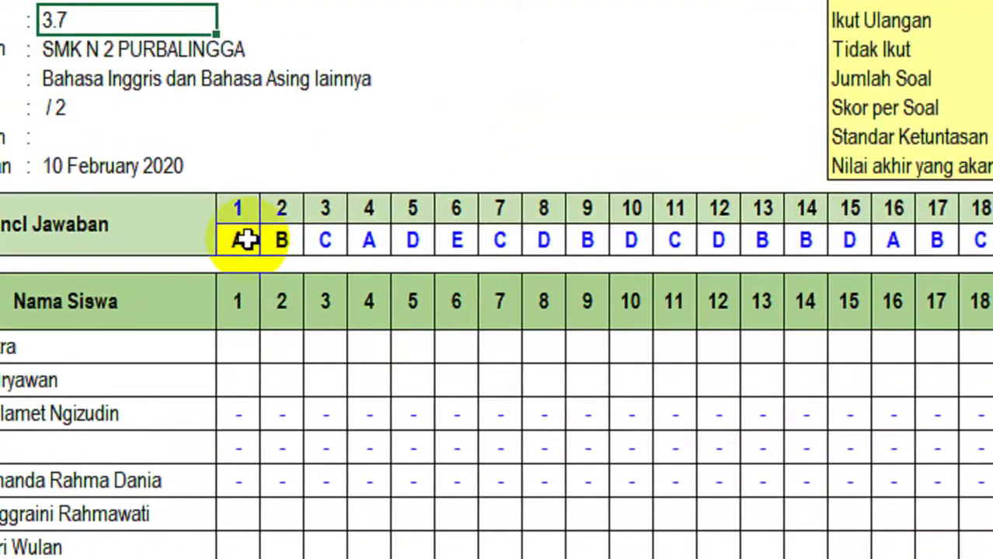
{"action": "left_click_drag", "start_coordinate": [245, 241], "coordinate": [992, 238]}
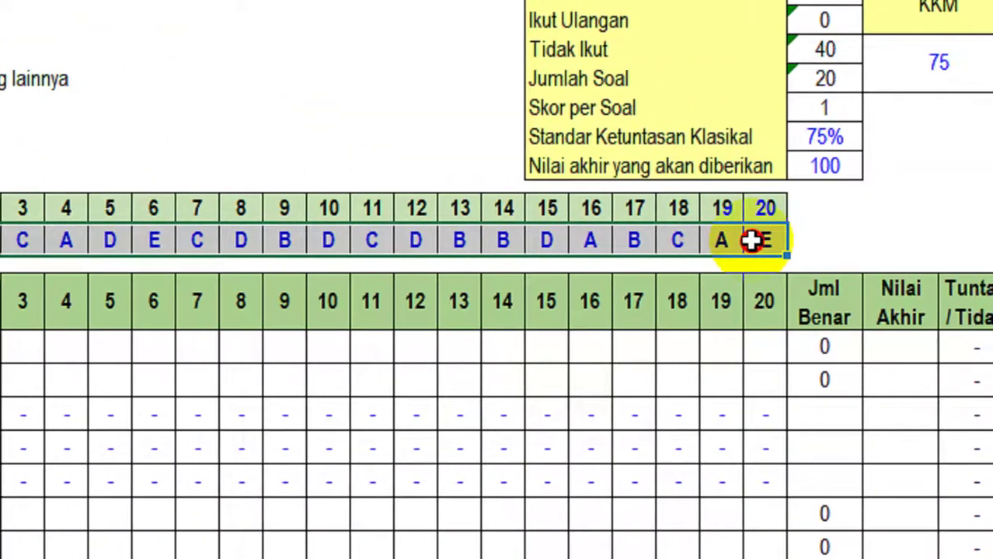
{"action": "left_click", "coordinate": [173, 235]}
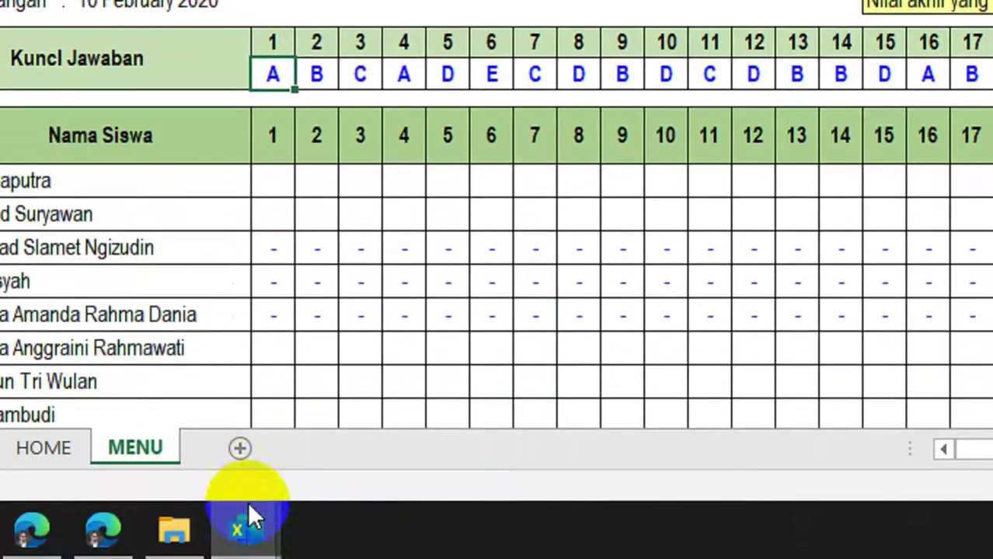
Switch to the ULANGAN HARIAN KIMIA workbook and examine row 2 from the Name column to the first question's answer.
{"action": "mouse_move", "coordinate": [249, 524]}
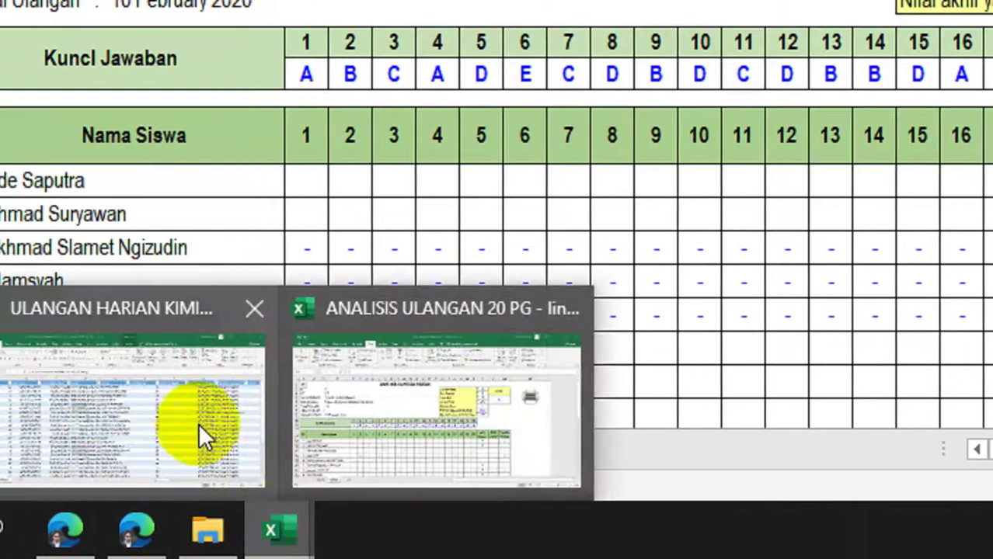
{"action": "left_click", "coordinate": [169, 432]}
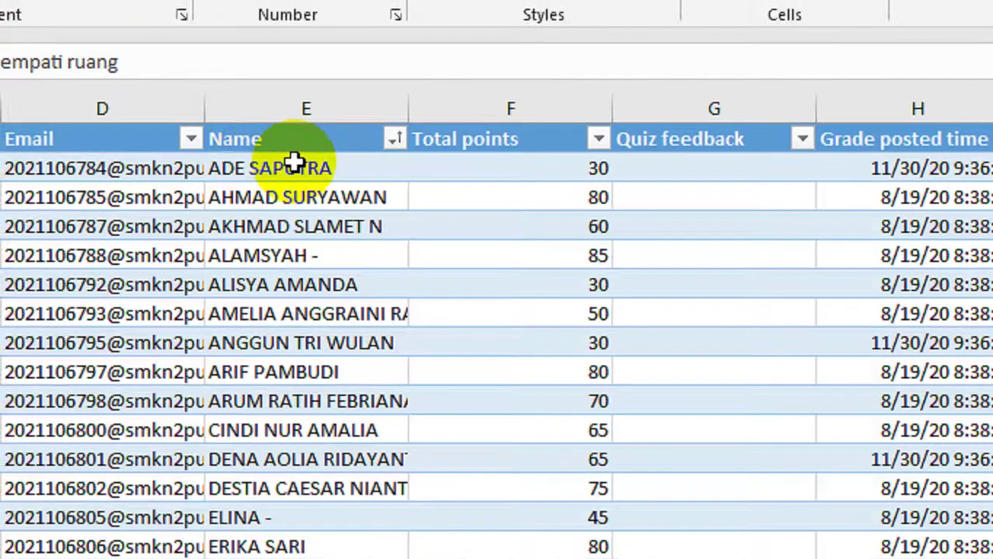
{"action": "left_click", "coordinate": [294, 163]}
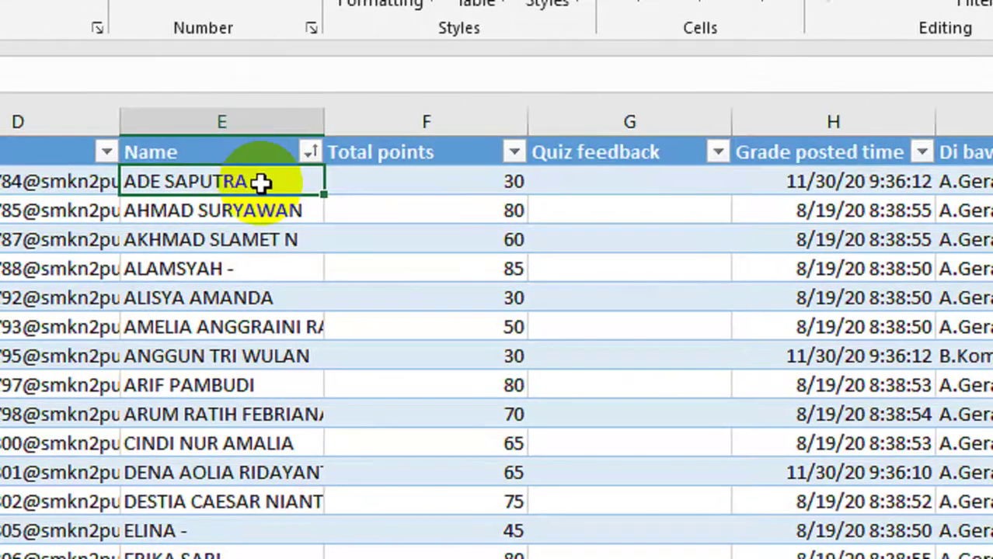
{"action": "left_click", "coordinate": [383, 181]}
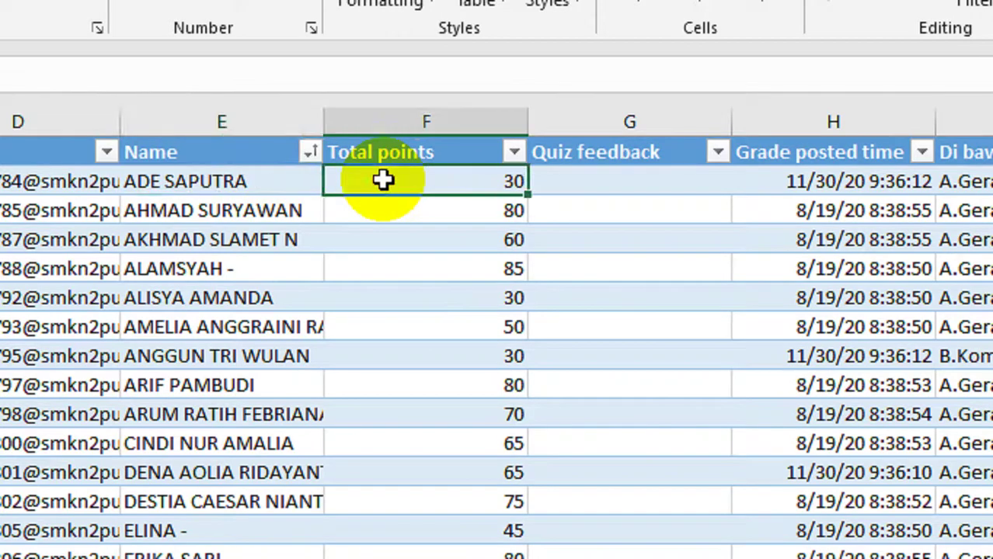
{"action": "left_click", "coordinate": [598, 179]}
{"action": "left_click", "coordinate": [757, 180]}
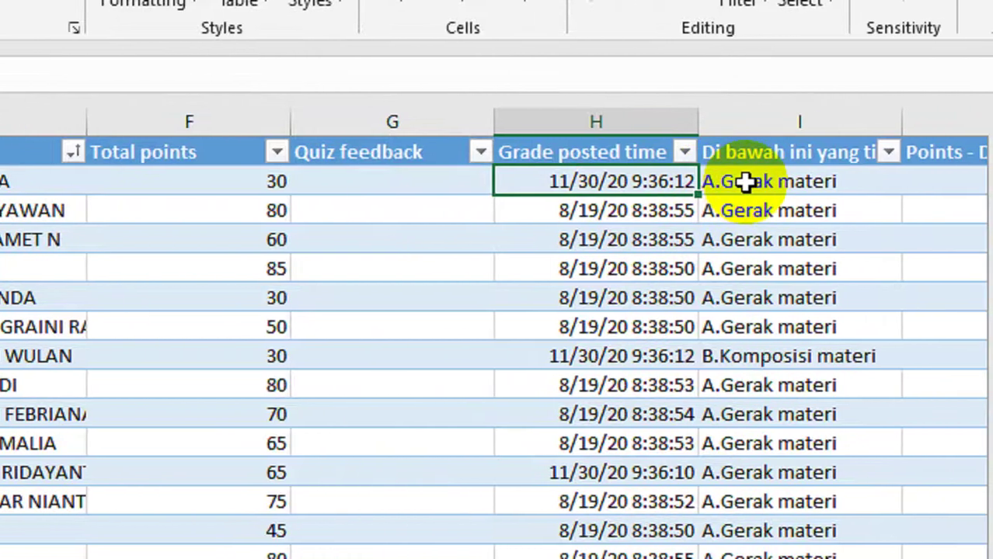
{"action": "left_click", "coordinate": [869, 181]}
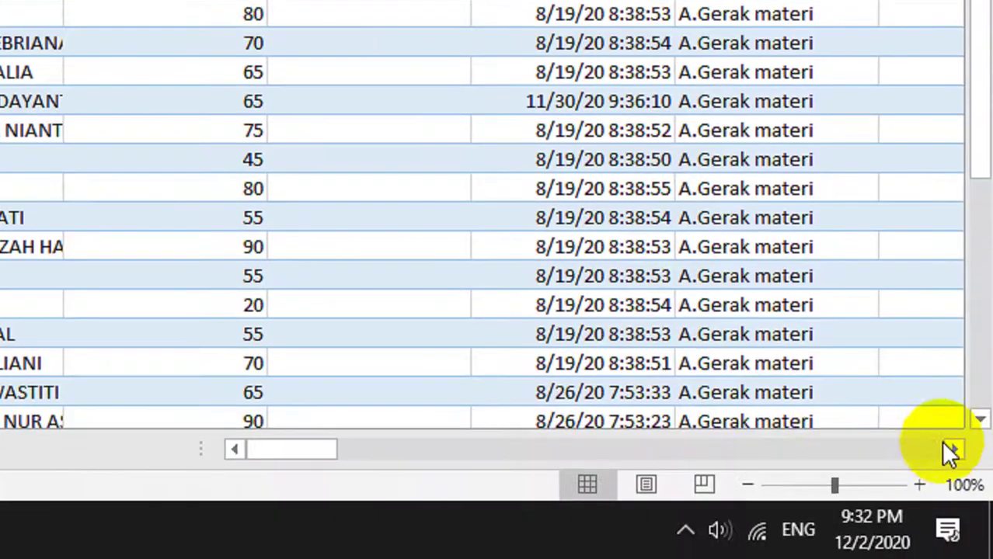
Look across the question, points and feedback columns of the quiz results table, ending back at the ID column.
{"action": "left_click", "coordinate": [952, 450]}
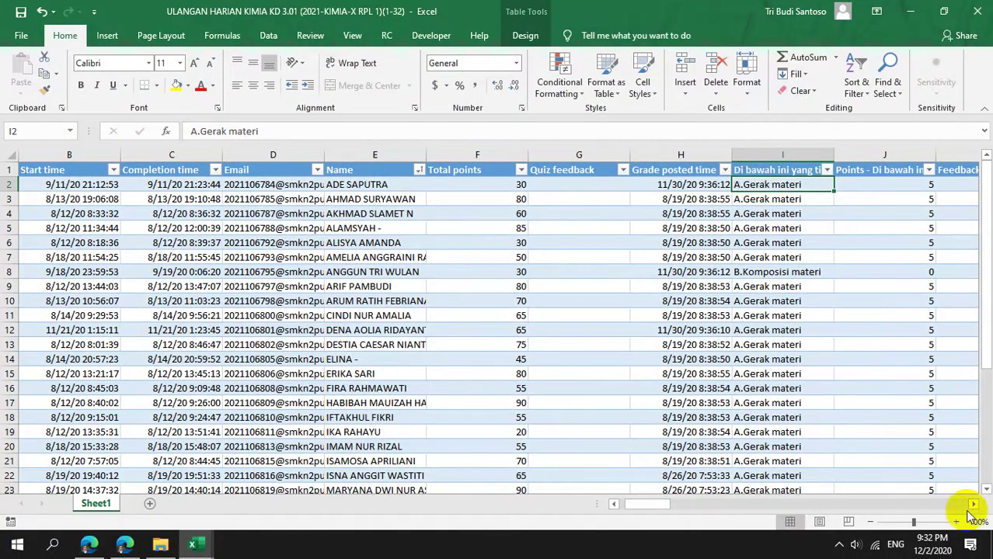
{"action": "left_click", "coordinate": [972, 505]}
{"action": "left_click", "coordinate": [973, 505]}
{"action": "left_click", "coordinate": [973, 504]}
{"action": "left_click", "coordinate": [973, 505]}
{"action": "left_click", "coordinate": [972, 505]}
{"action": "left_click", "coordinate": [973, 505]}
{"action": "left_click_drag", "start_coordinate": [697, 505], "coordinate": [647, 505]}
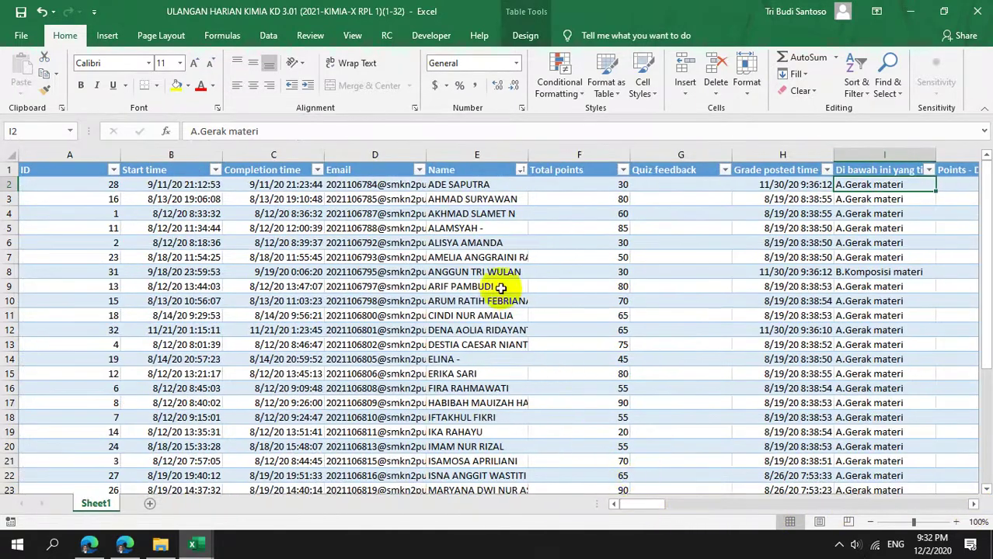
Examine the Name header, the student answers in the first question column I, and the Total points in column F.
{"action": "left_click", "coordinate": [443, 171]}
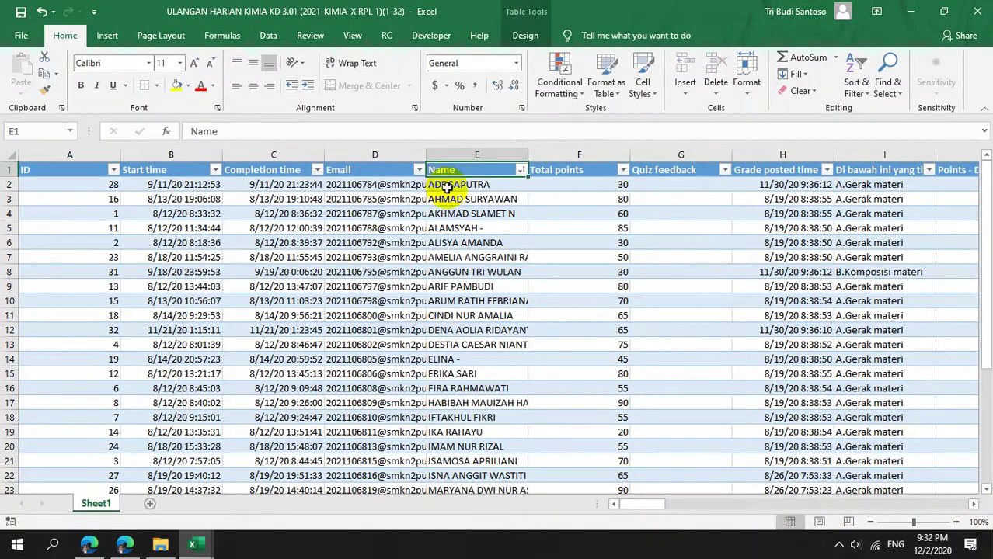
{"action": "left_click", "coordinate": [863, 184]}
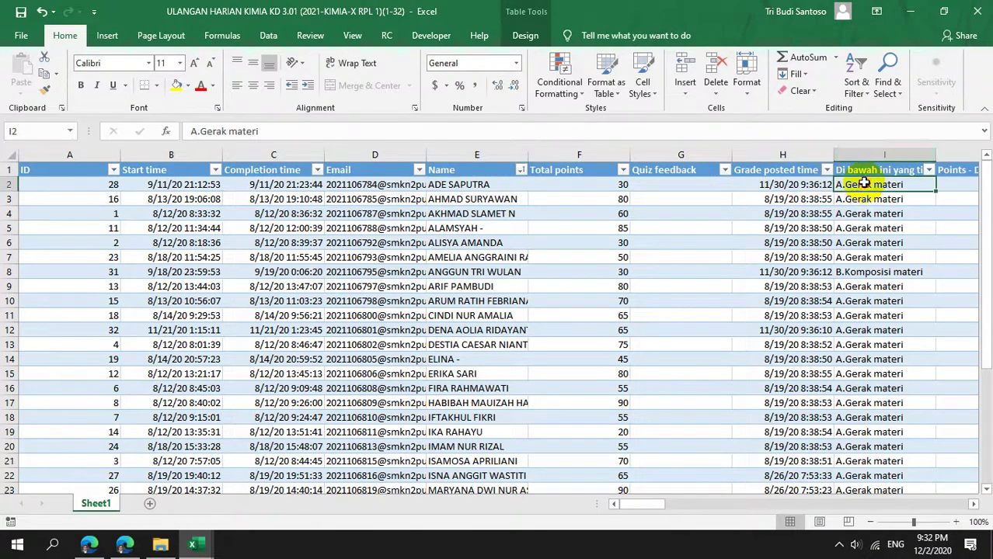
{"action": "left_click_drag", "start_coordinate": [854, 168], "coordinate": [868, 418]}
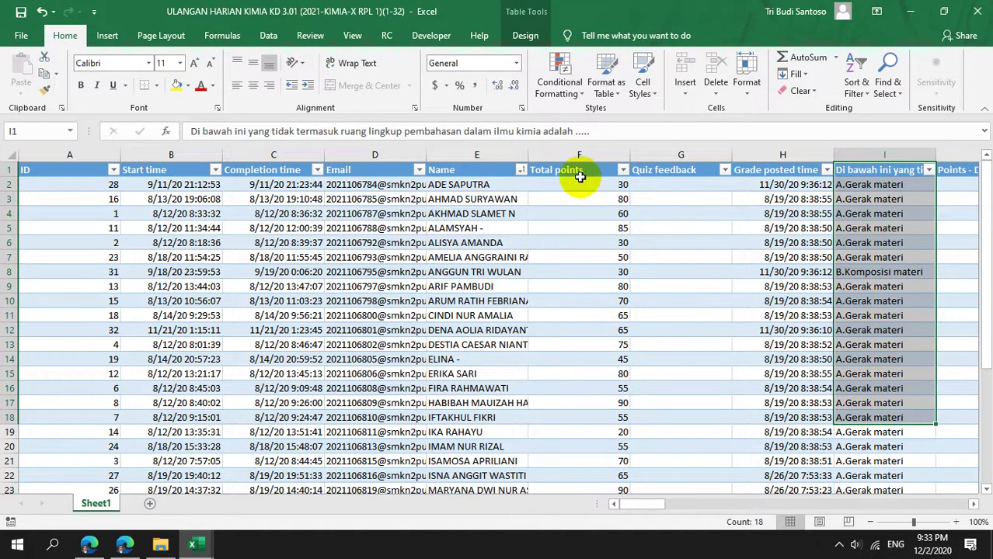
{"action": "left_click_drag", "start_coordinate": [579, 177], "coordinate": [620, 361]}
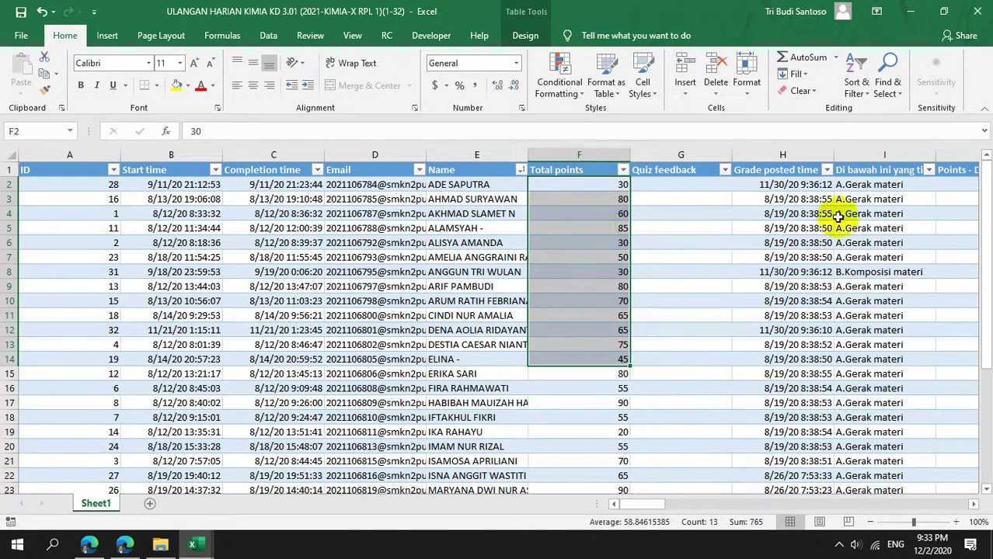
{"action": "left_click_drag", "start_coordinate": [863, 184], "coordinate": [869, 334]}
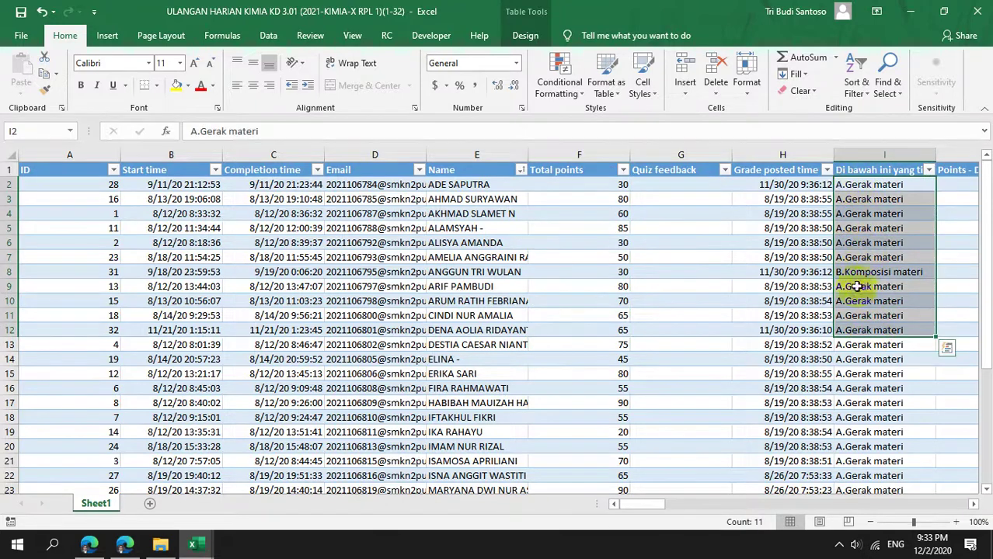
Count the columns in row 2 from Name to the first question's answer, and compare the two end cells.
{"action": "left_click", "coordinate": [448, 184]}
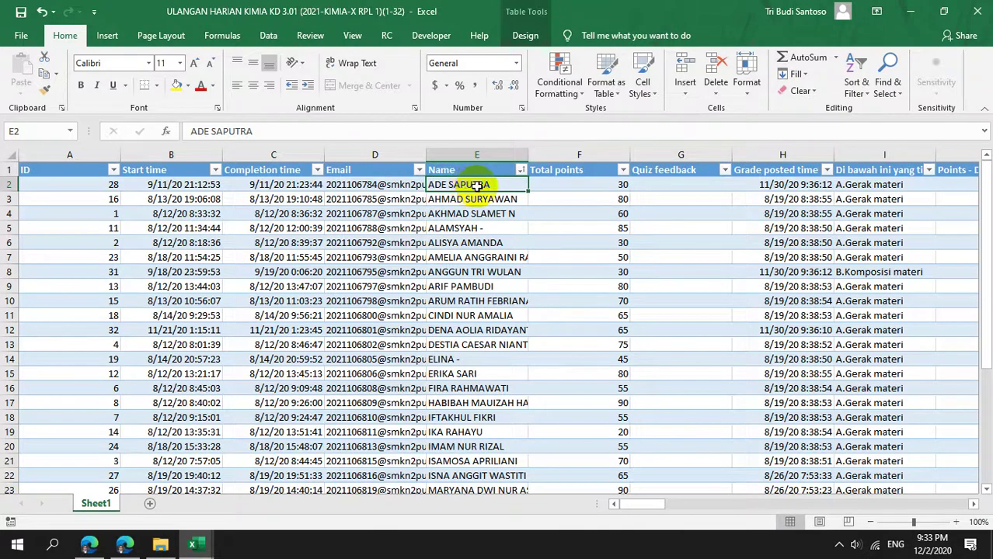
{"action": "left_click", "coordinate": [564, 183]}
{"action": "left_click", "coordinate": [687, 187]}
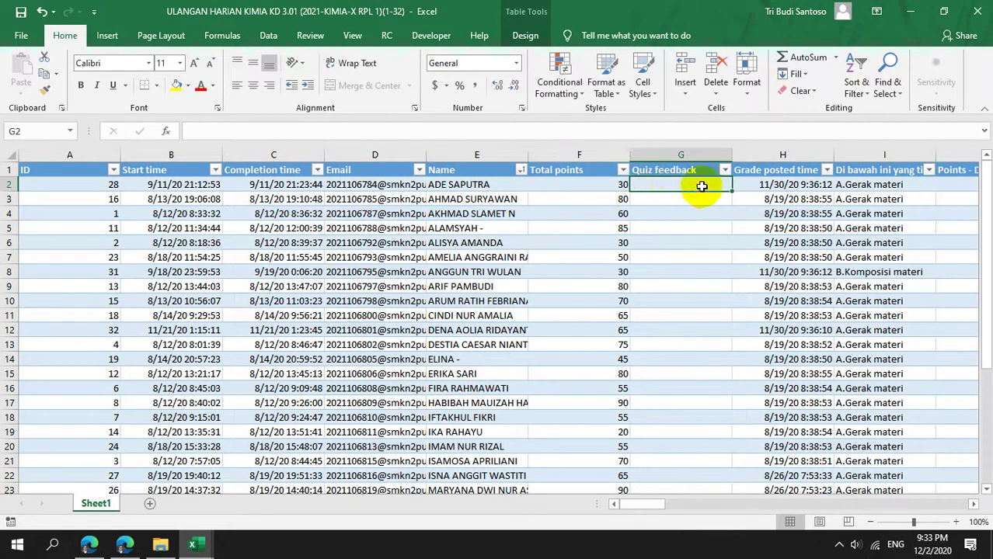
{"action": "left_click", "coordinate": [749, 186]}
{"action": "left_click", "coordinate": [851, 182]}
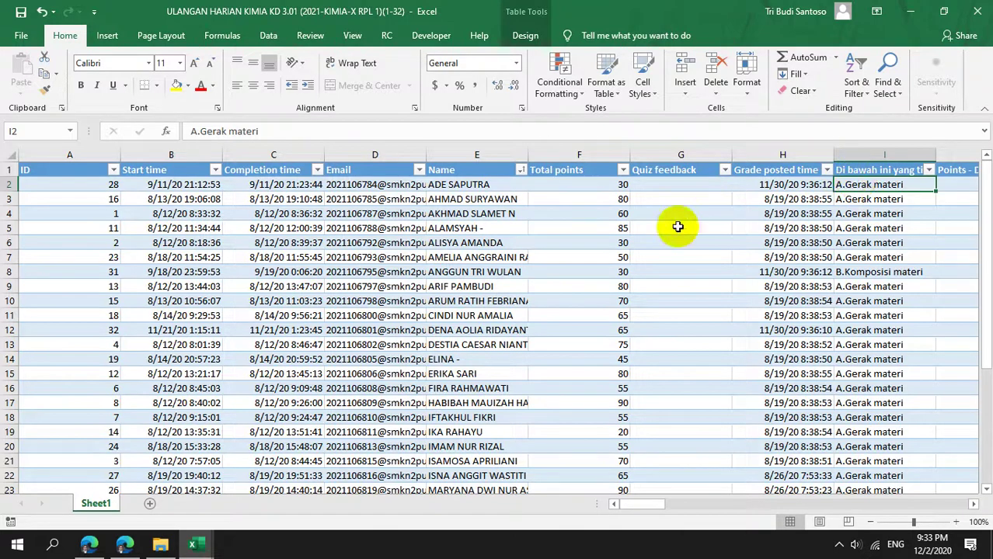
{"action": "left_click", "coordinate": [474, 183]}
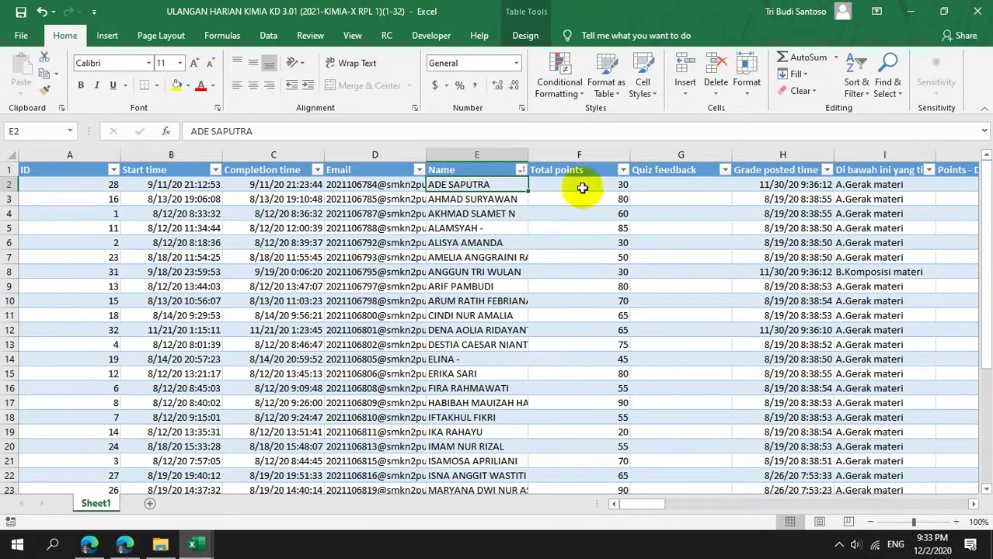
{"action": "left_click", "coordinate": [855, 187]}
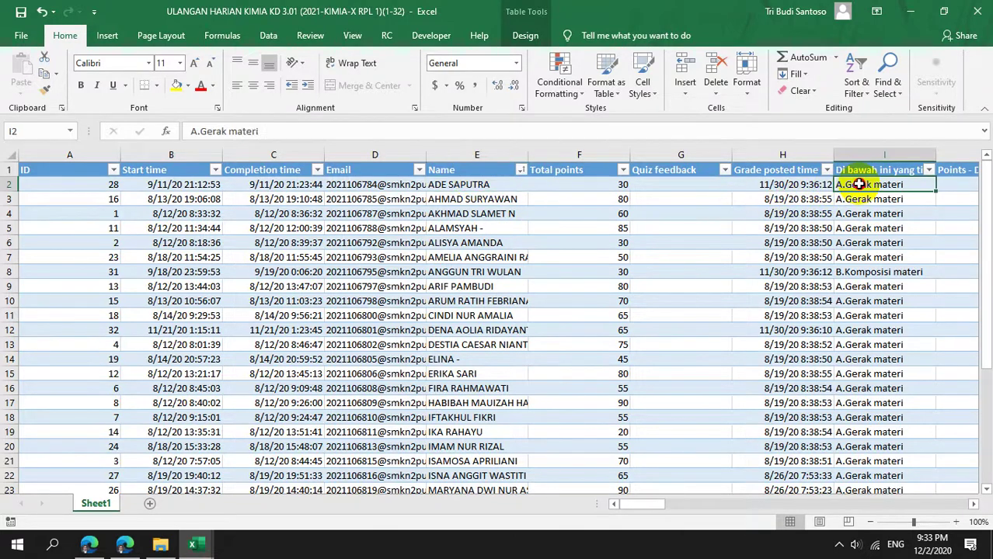
{"action": "left_click", "coordinate": [464, 184]}
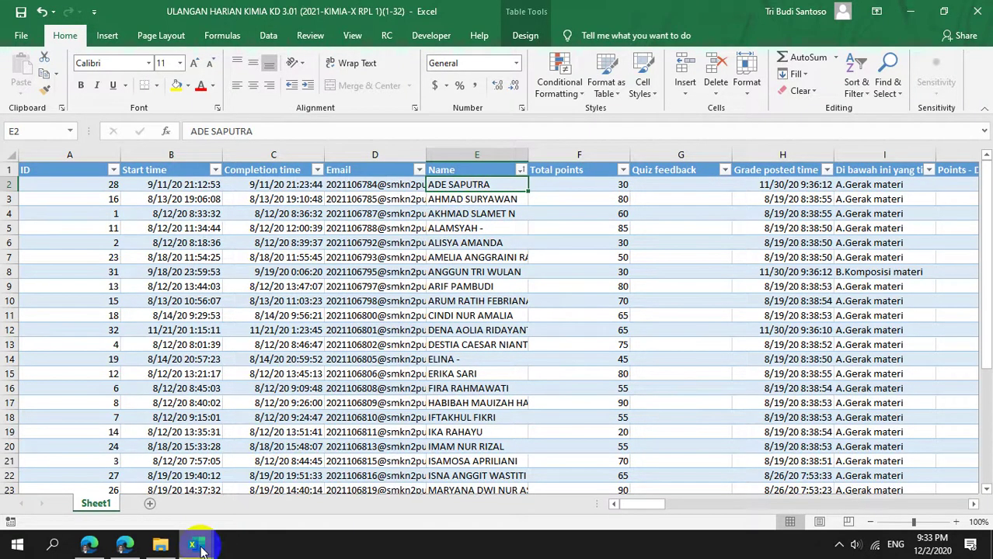
Switch to the ANALISIS ULANGAN 20 PG workbook and inspect the contents of cell E9 above question 1 in the answer key.
{"action": "mouse_move", "coordinate": [201, 548]}
{"action": "left_click", "coordinate": [259, 489]}
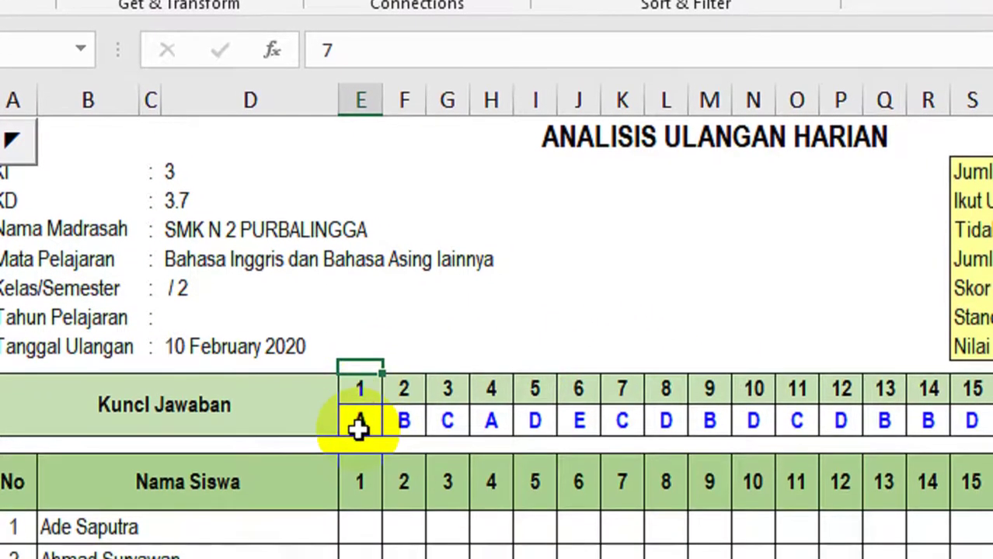
{"action": "left_click", "coordinate": [359, 387]}
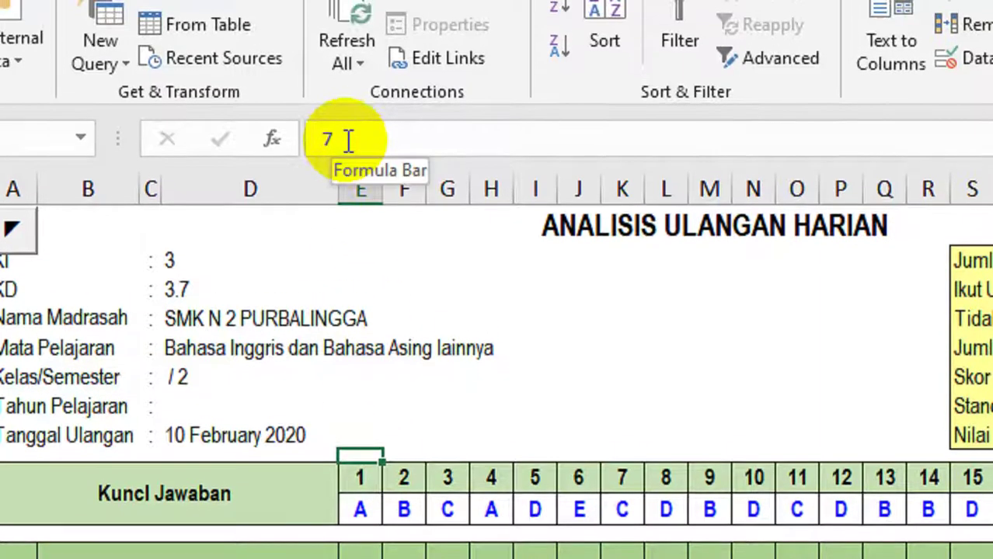
{"action": "left_click", "coordinate": [348, 141]}
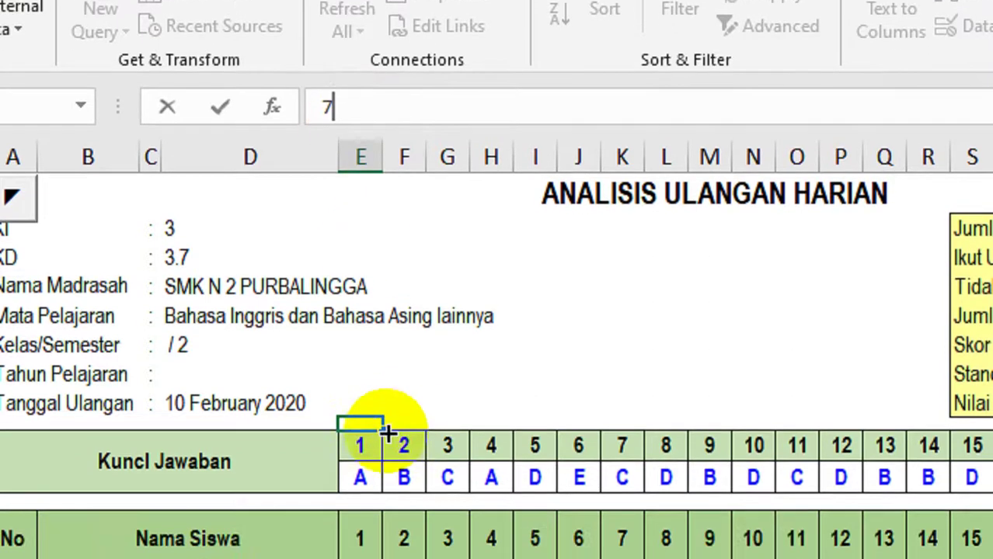
{"action": "left_click", "coordinate": [360, 478]}
{"action": "left_click", "coordinate": [367, 394]}
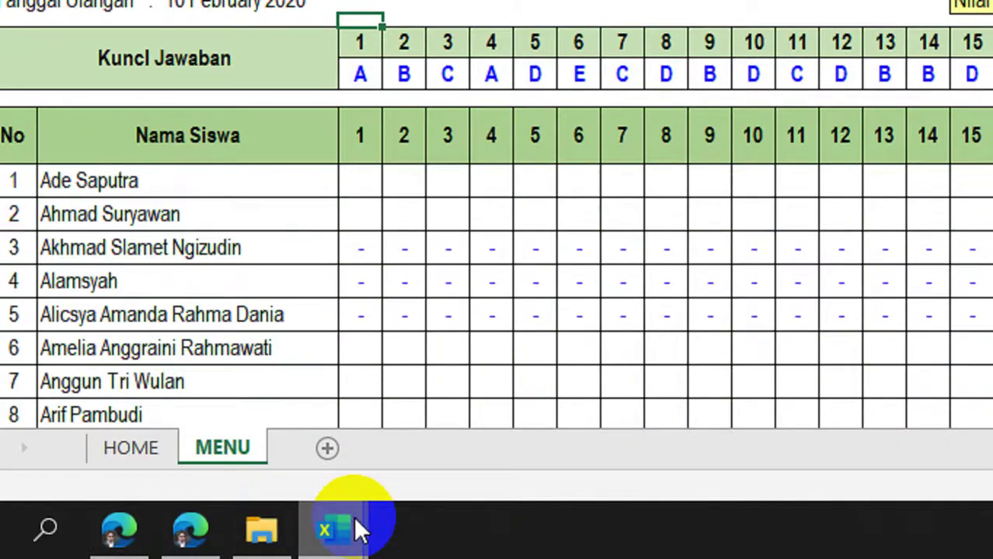
Switch to the ULANGAN HARIAN KIMIA quiz results workbook and count along row 2 from Name to the first question's answer in column I.
{"action": "mouse_move", "coordinate": [360, 530]}
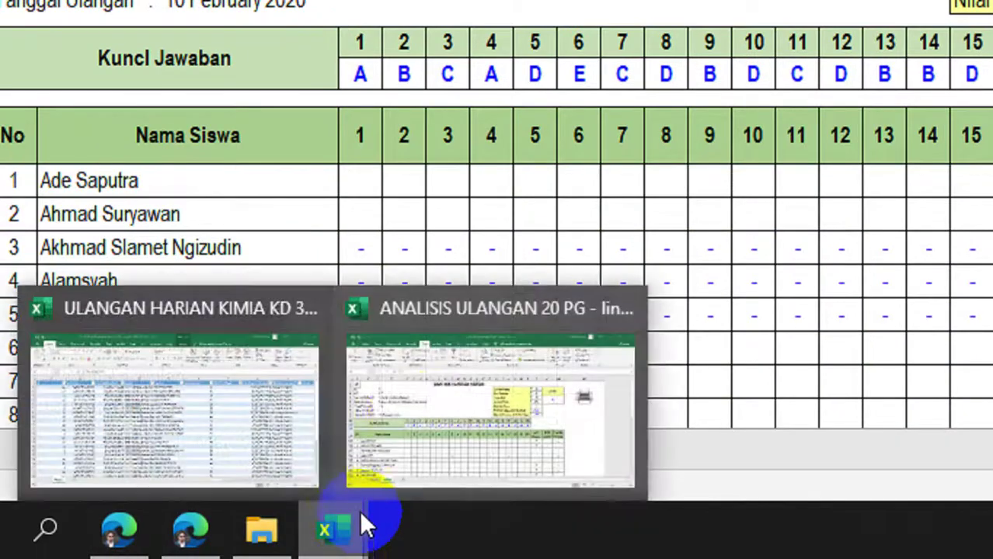
{"action": "left_click", "coordinate": [333, 400]}
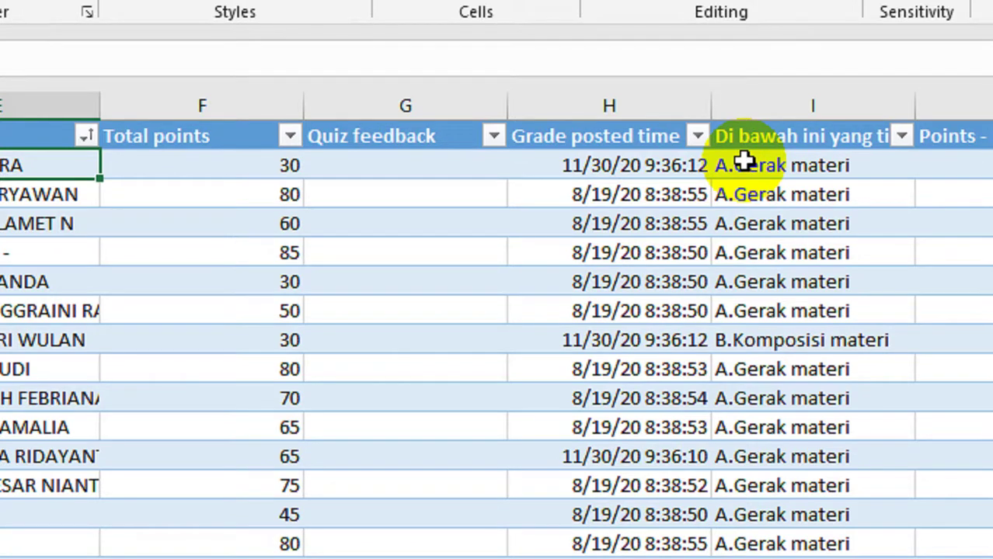
{"action": "scroll", "coordinate": [233, 163], "scroll_direction": "left", "scroll_amount": 4}
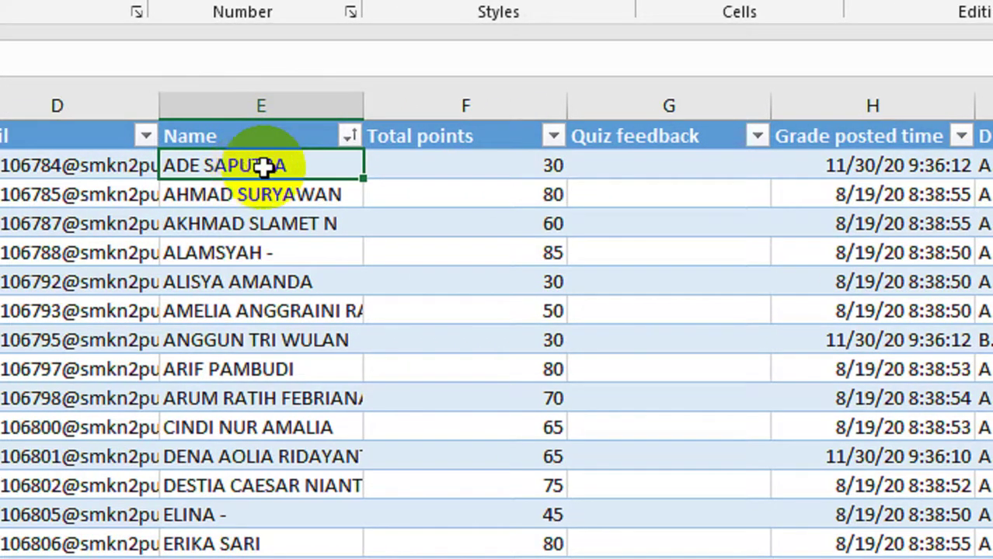
{"action": "left_click", "coordinate": [432, 169]}
{"action": "left_click", "coordinate": [649, 169]}
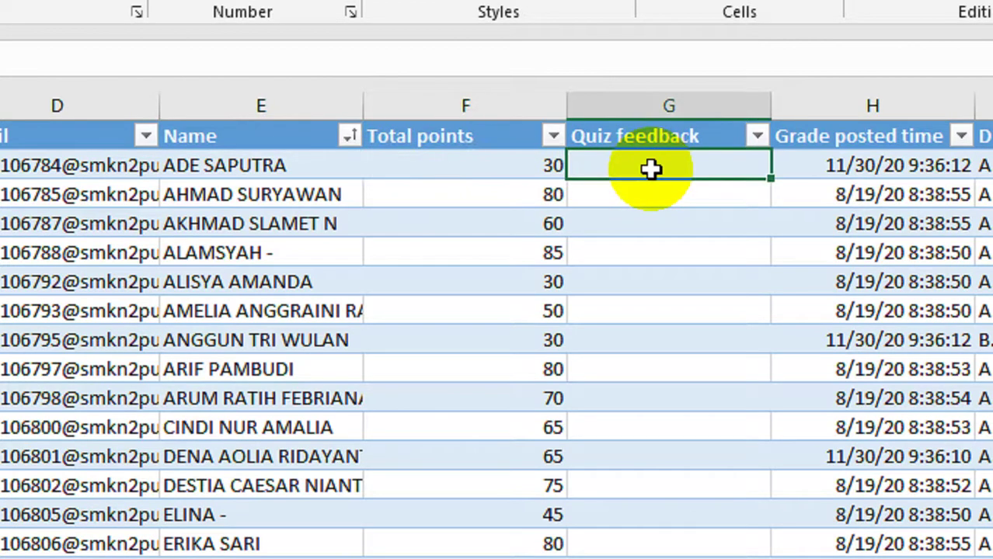
{"action": "scroll", "coordinate": [791, 164], "scroll_direction": "right", "scroll_amount": 2}
{"action": "left_click", "coordinate": [760, 164]}
{"action": "scroll", "coordinate": [760, 164], "scroll_direction": "right", "scroll_amount": 2}
{"action": "left_click", "coordinate": [758, 159]}
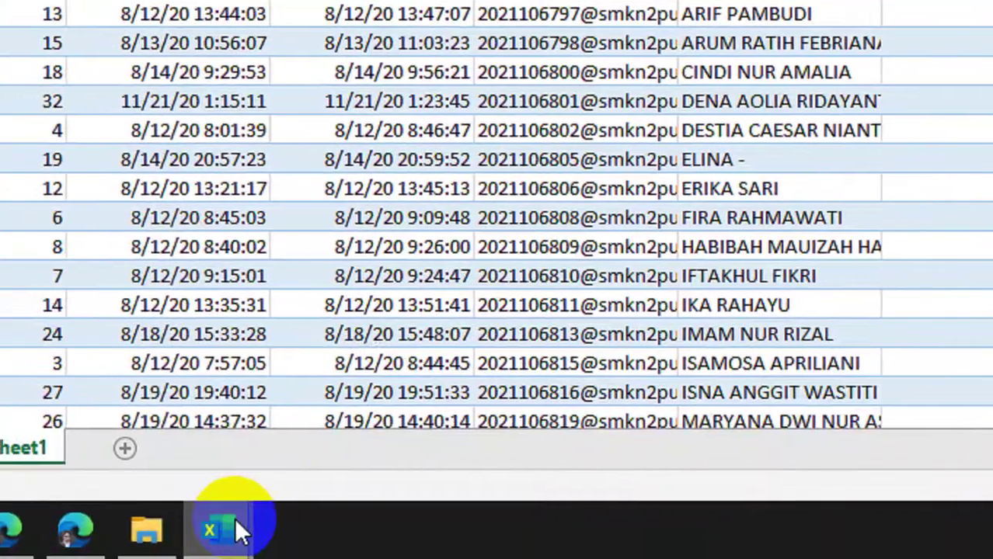
Switch to the ANALISIS ULANGAN 20 PG workbook and examine the column-position value in E9 and the formulas beside it in row 9 through column J.
{"action": "mouse_move", "coordinate": [240, 532]}
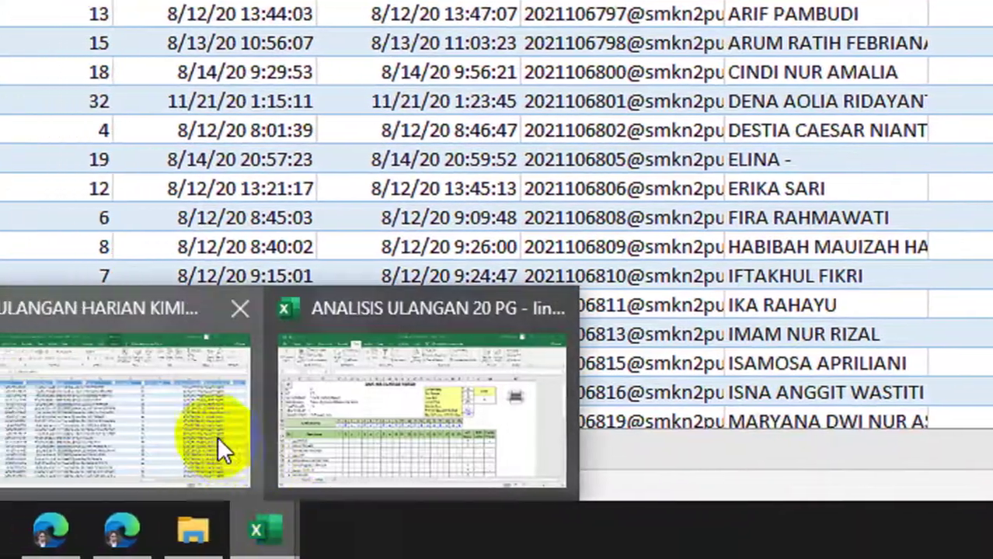
{"action": "left_click", "coordinate": [382, 414]}
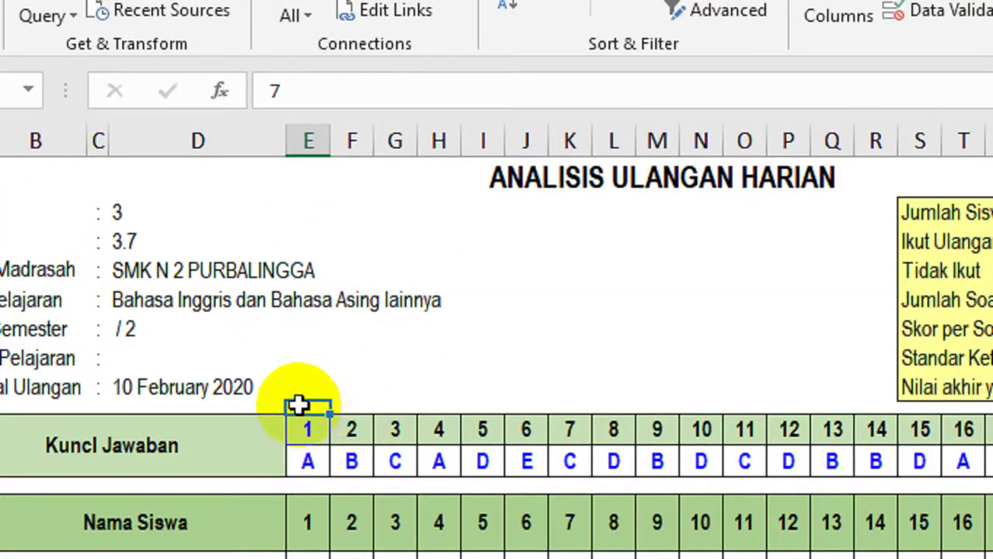
{"action": "left_click", "coordinate": [351, 405]}
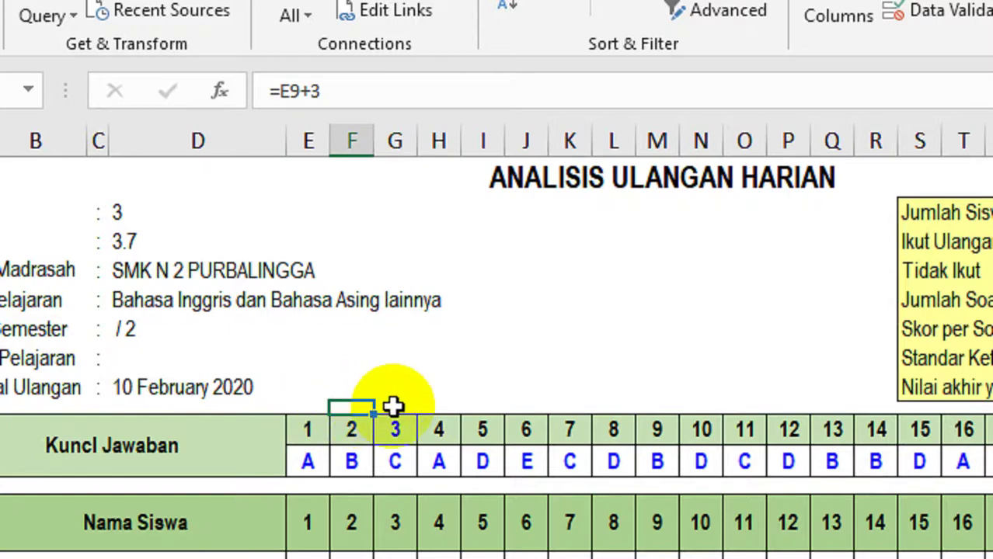
{"action": "left_click", "coordinate": [401, 404]}
{"action": "left_click", "coordinate": [443, 404]}
{"action": "left_click", "coordinate": [485, 405]}
{"action": "left_click", "coordinate": [527, 404]}
{"action": "left_click", "coordinate": [483, 404]}
{"action": "left_click", "coordinate": [435, 404]}
{"action": "left_click", "coordinate": [393, 405]}
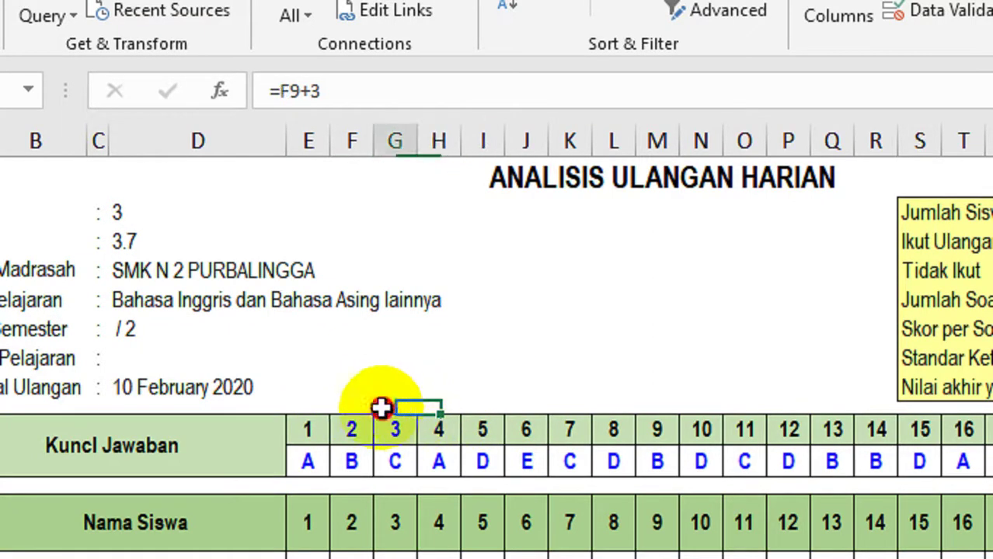
{"action": "left_click", "coordinate": [320, 407]}
{"action": "scroll", "coordinate": [307, 424], "scroll_direction": "down", "scroll_amount": 1}
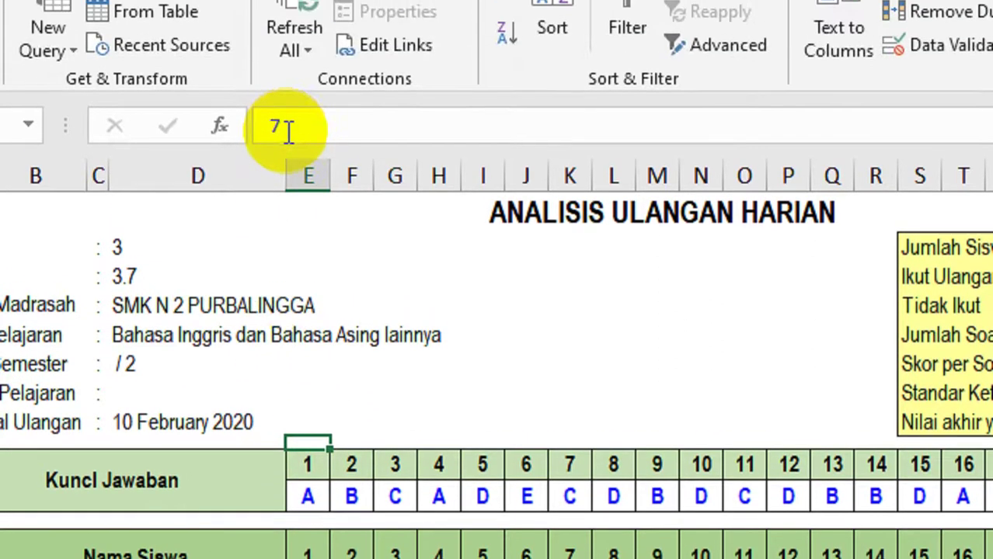
{"action": "left_click", "coordinate": [283, 59]}
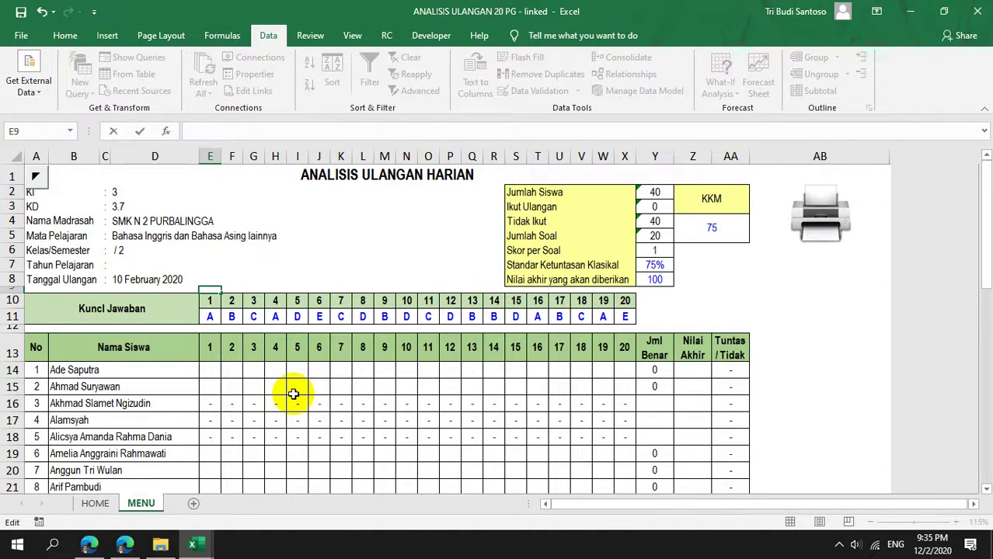
{"action": "key", "text": "Escape"}
Switch to the quiz results workbook and match the first student's Name cell with the first question's answer in column I.
{"action": "mouse_move", "coordinate": [192, 543]}
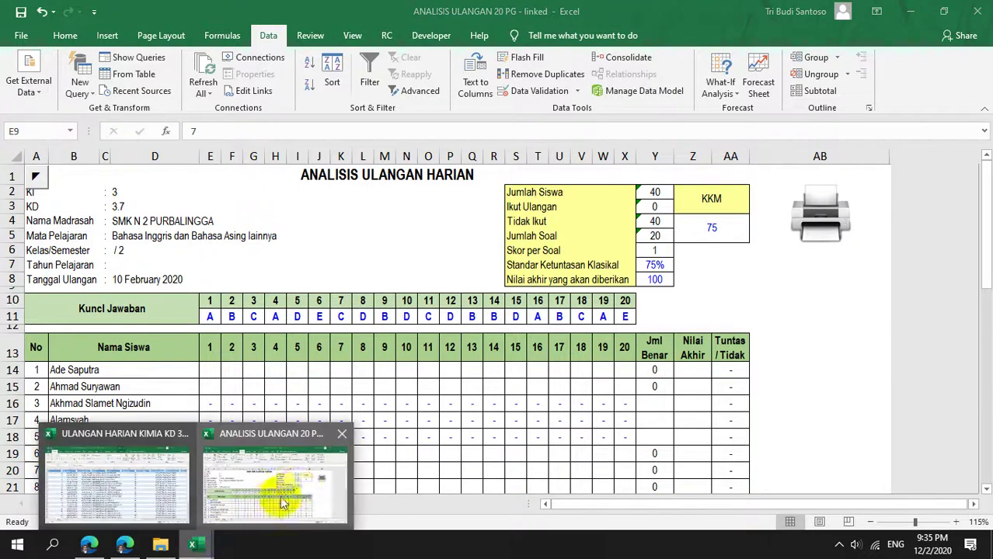
{"action": "left_click", "coordinate": [144, 493]}
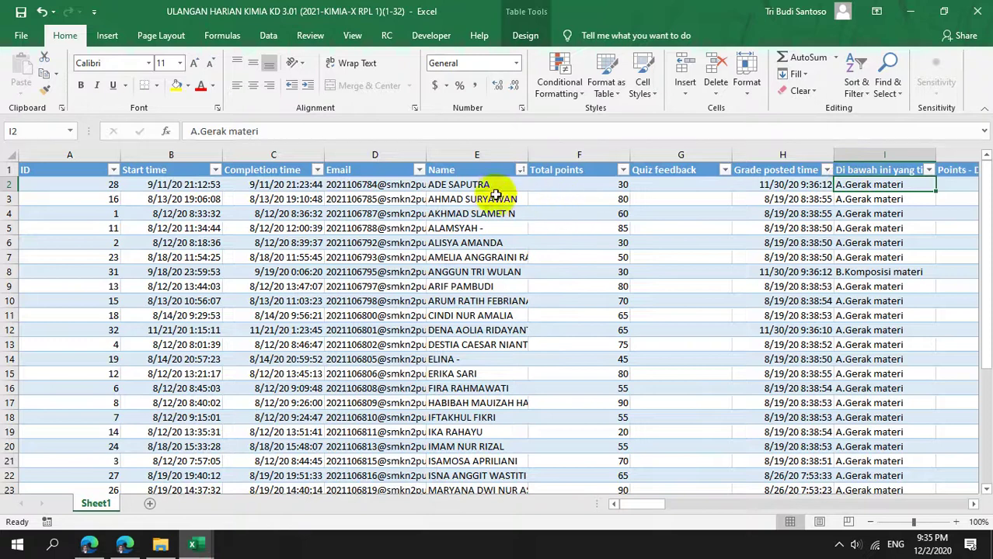
{"action": "left_click", "coordinate": [451, 184]}
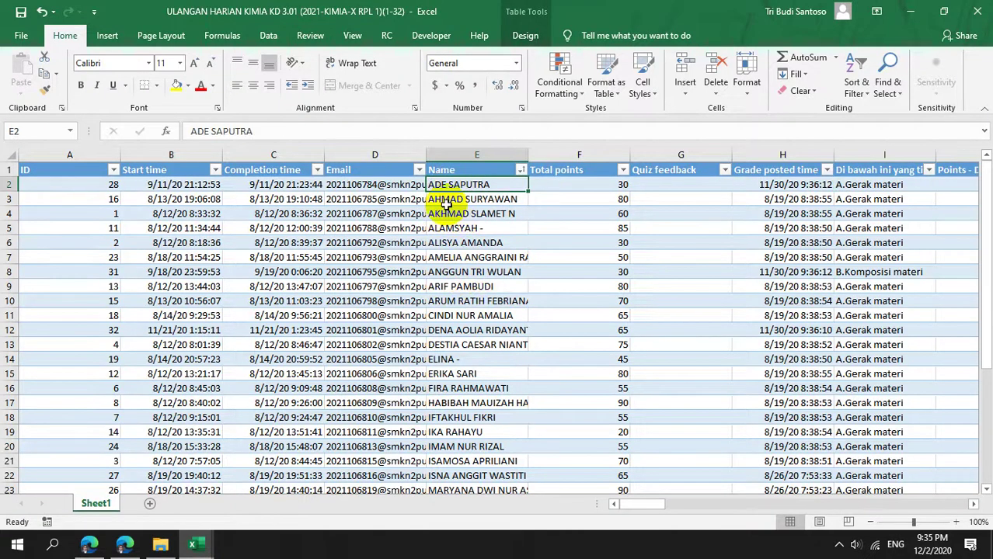
{"action": "left_click", "coordinate": [849, 184]}
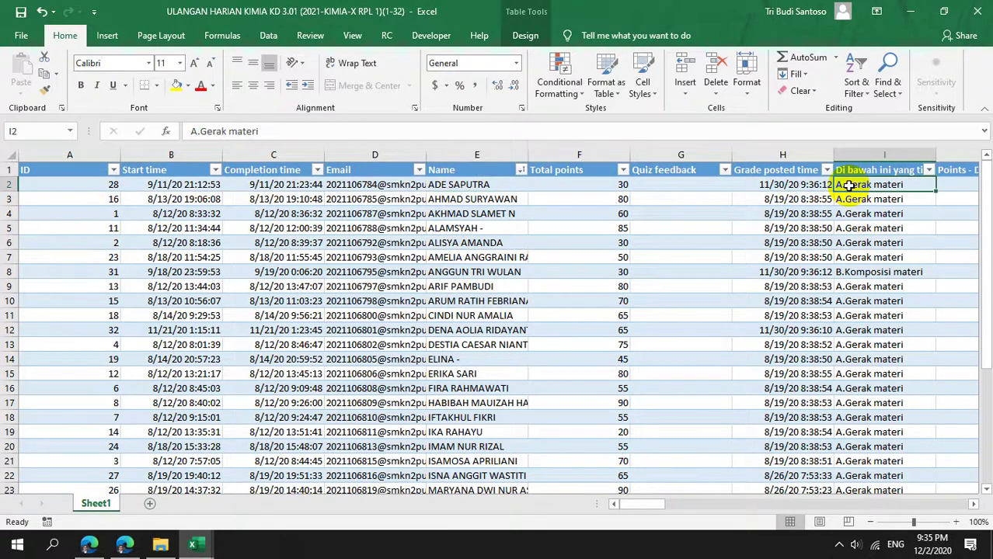
{"action": "left_click", "coordinate": [492, 198]}
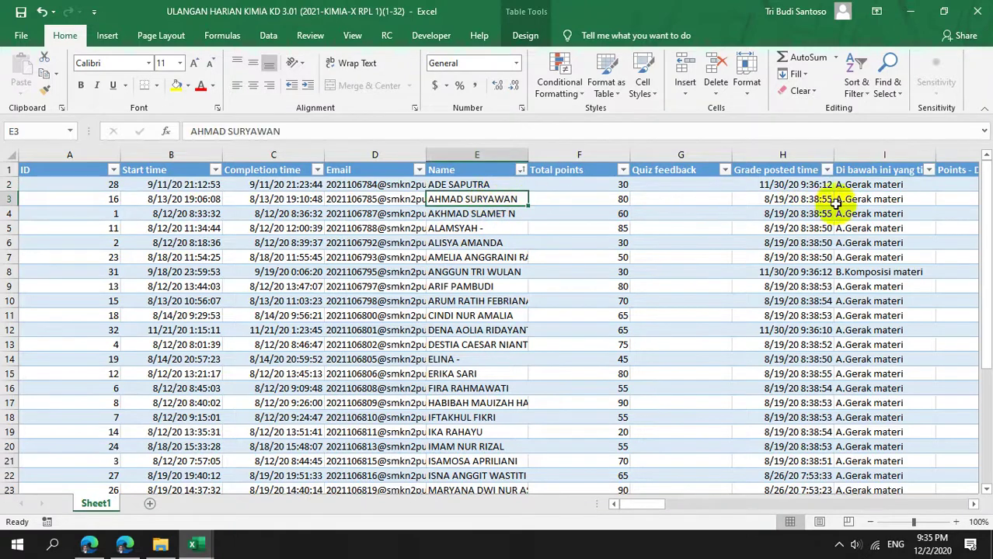
Trace the first two students' rows from Name to their answers for questions 1 and 2 in columns I and L.
{"action": "left_click_drag", "start_coordinate": [656, 505], "coordinate": [706, 506]}
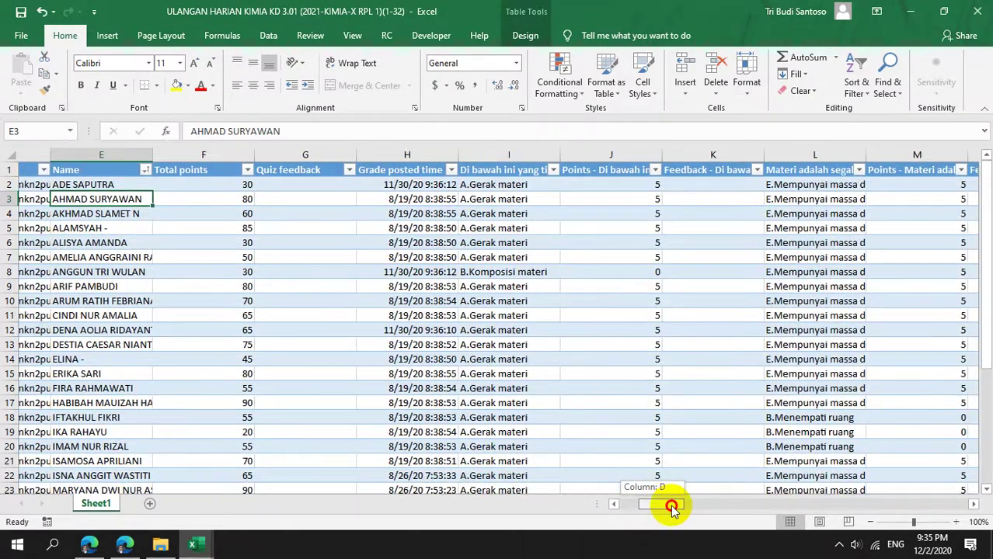
{"action": "left_click", "coordinate": [52, 185]}
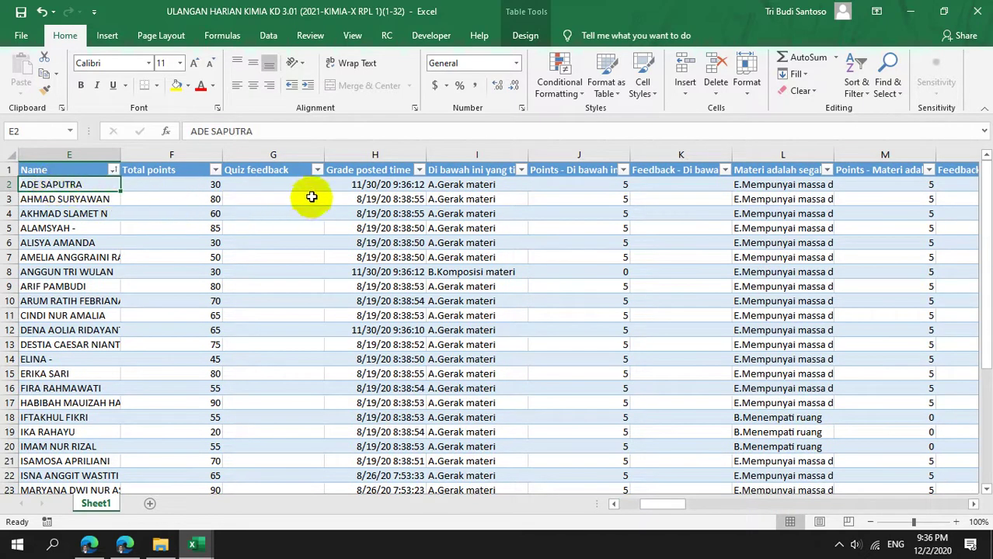
{"action": "left_click", "coordinate": [434, 186]}
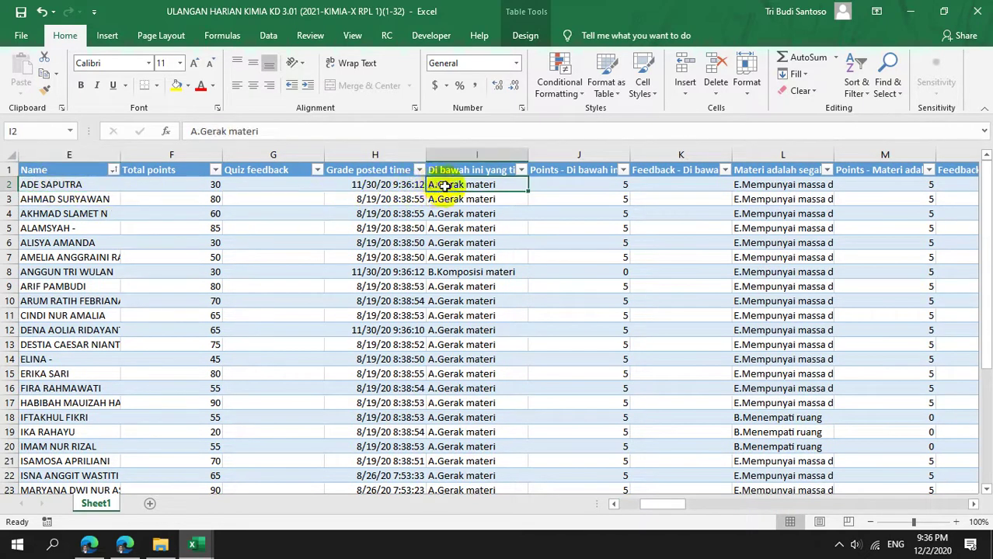
{"action": "left_click", "coordinate": [740, 185]}
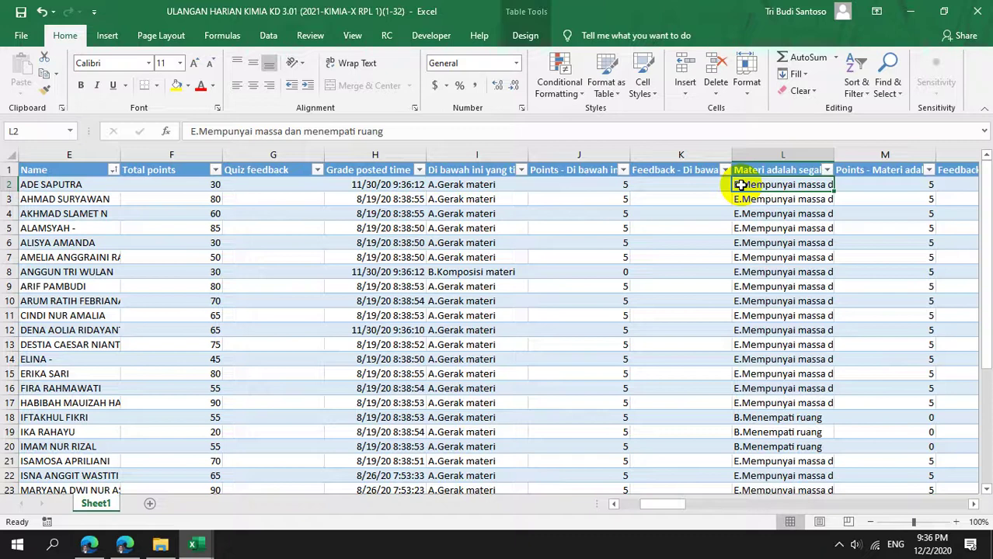
{"action": "left_click", "coordinate": [74, 199]}
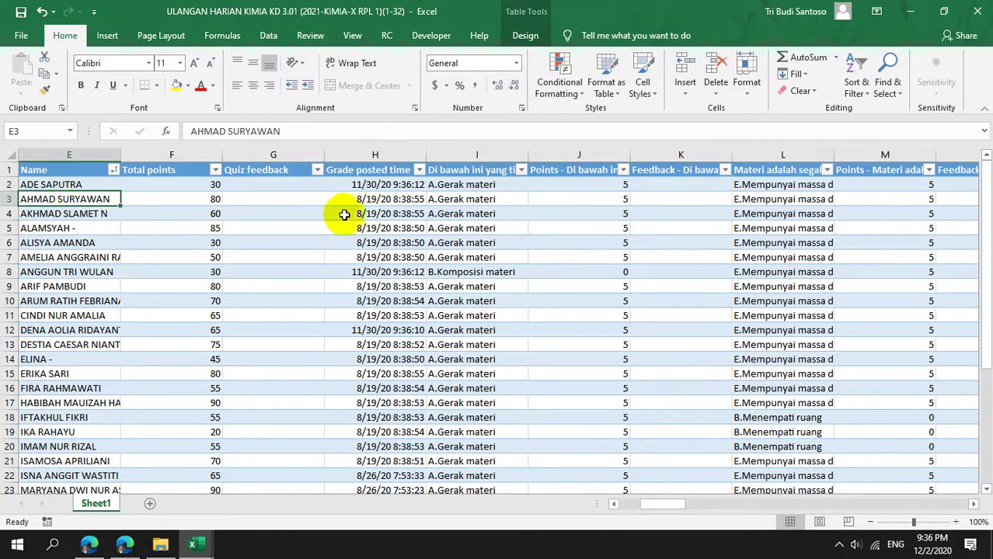
{"action": "left_click", "coordinate": [454, 200]}
{"action": "left_click", "coordinate": [747, 200]}
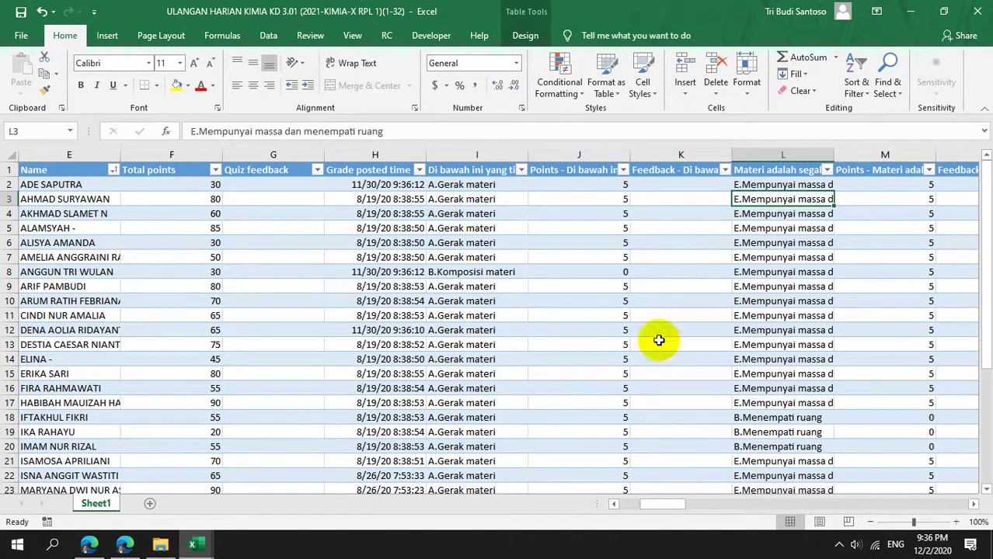
Examine the first two students' answers to the third question in column O, ending back at the ID column.
{"action": "left_click_drag", "start_coordinate": [661, 504], "coordinate": [669, 505]}
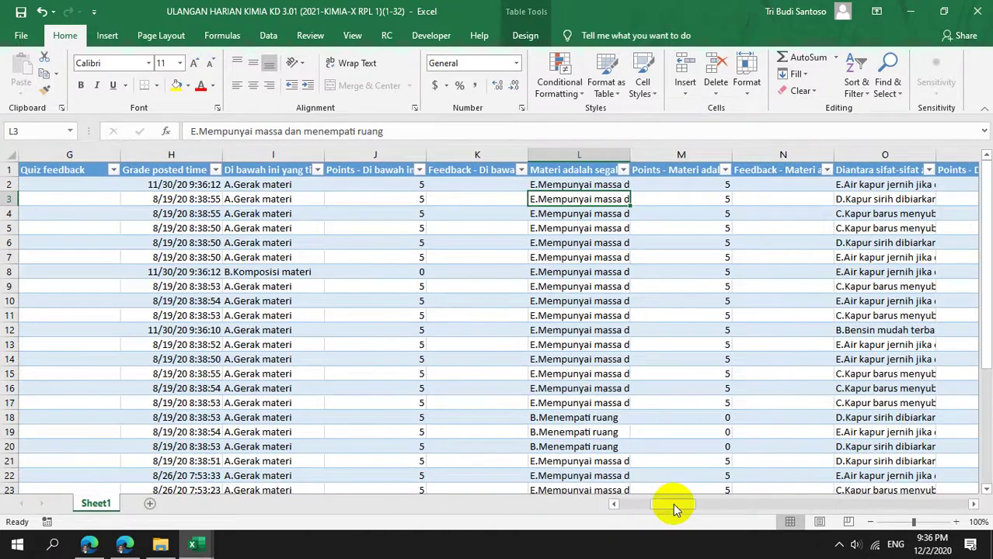
{"action": "left_click", "coordinate": [862, 184]}
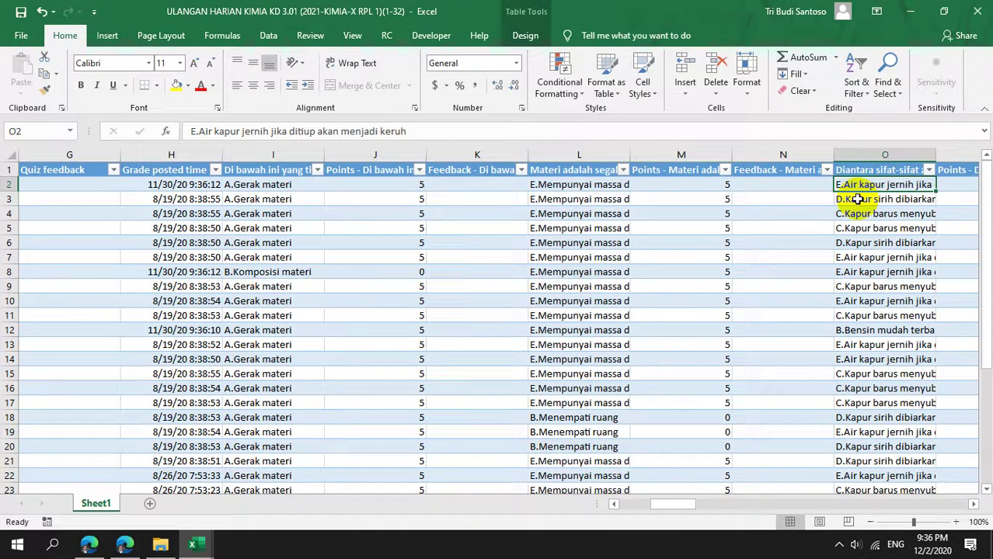
{"action": "left_click", "coordinate": [857, 198]}
{"action": "mouse_move", "coordinate": [686, 504]}
{"action": "left_mouse_down"}
{"action": "mouse_move", "coordinate": [671, 505]}
{"action": "mouse_move", "coordinate": [687, 505]}
{"action": "left_mouse_up"}
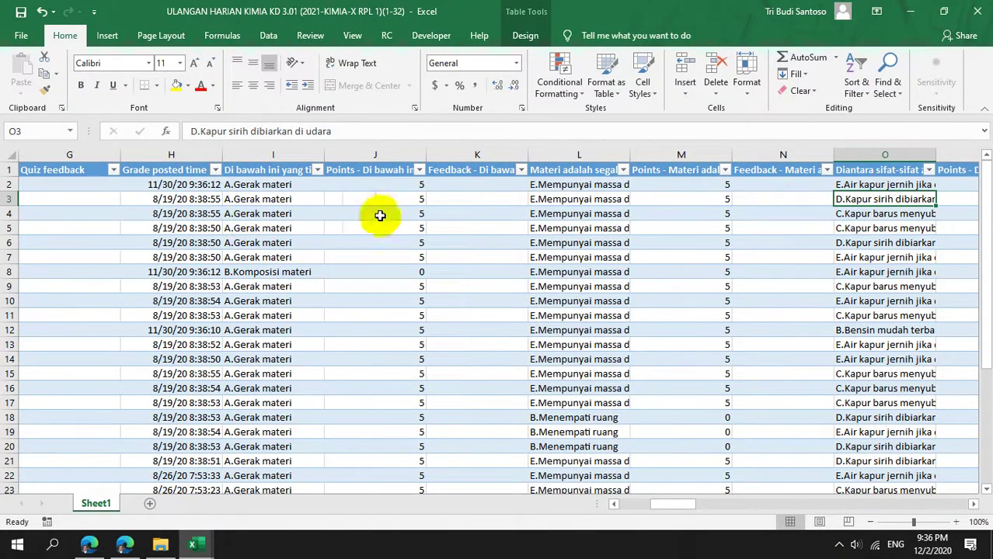
{"action": "left_click_drag", "start_coordinate": [649, 502], "coordinate": [626, 507]}
Switch to the ANALISIS ULANGAN 20 PG workbook and set the column position in cell E9 above question 1 to 5.
{"action": "left_click", "coordinate": [198, 548]}
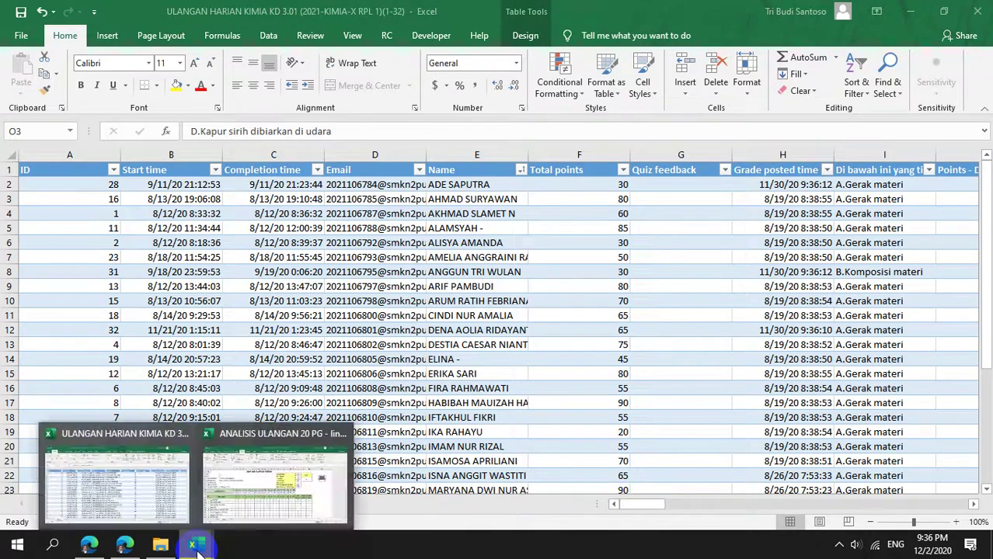
{"action": "left_click", "coordinate": [237, 485]}
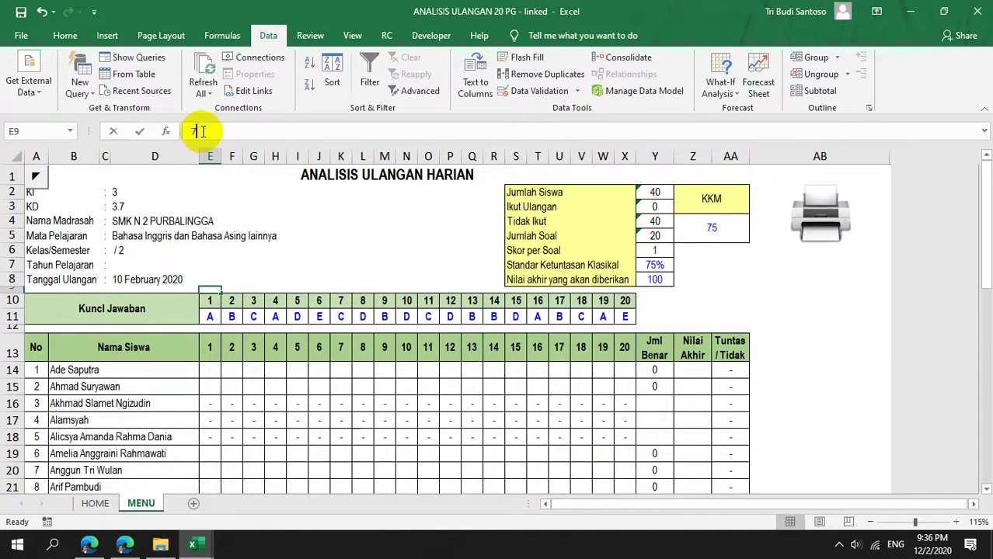
{"action": "left_click", "coordinate": [202, 133]}
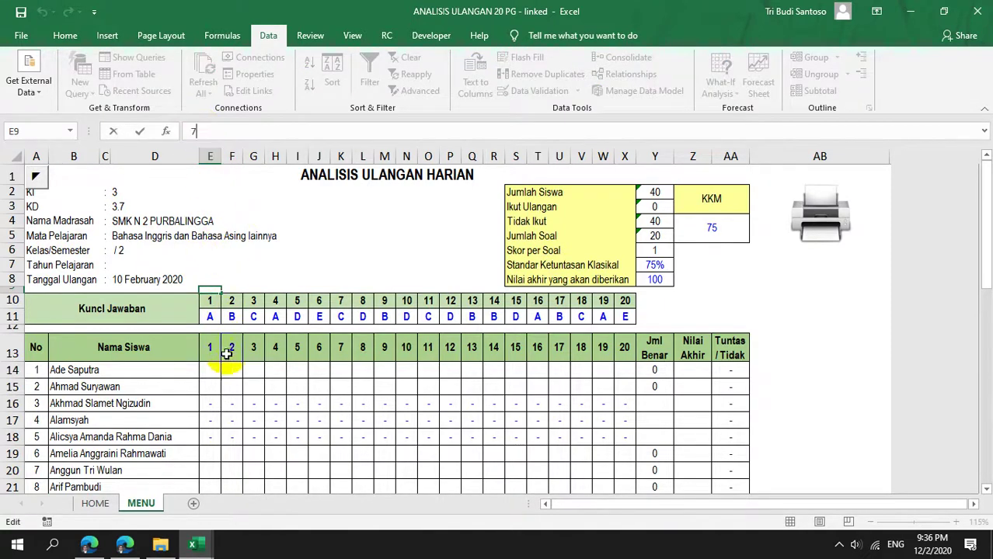
{"action": "left_click", "coordinate": [223, 383]}
{"action": "left_click", "coordinate": [207, 282]}
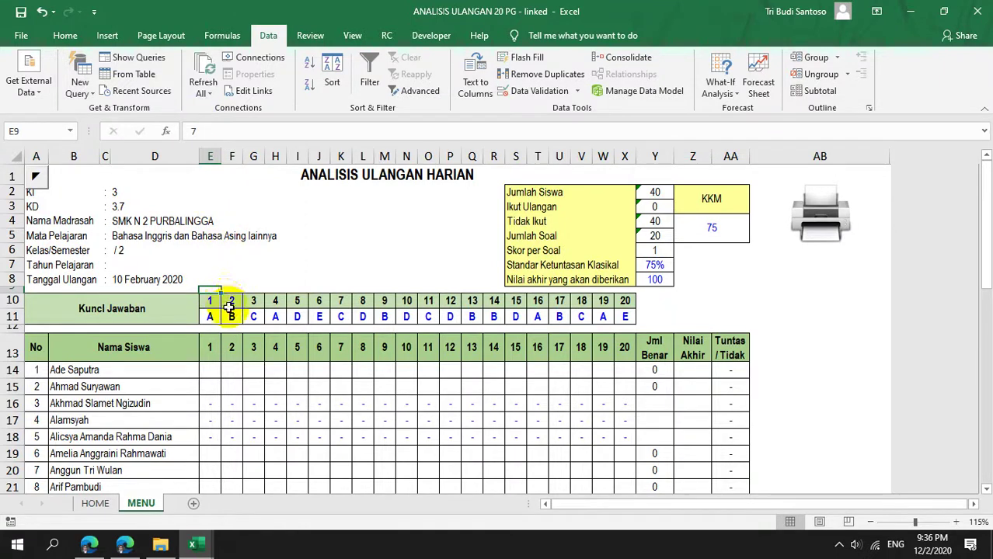
{"action": "left_click", "coordinate": [202, 131]}
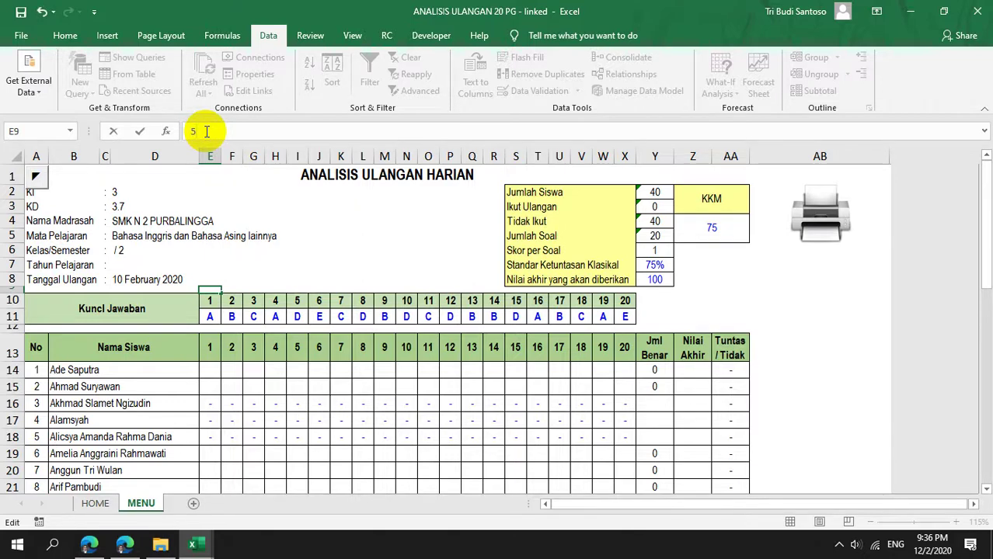
{"action": "key", "text": "Return"}
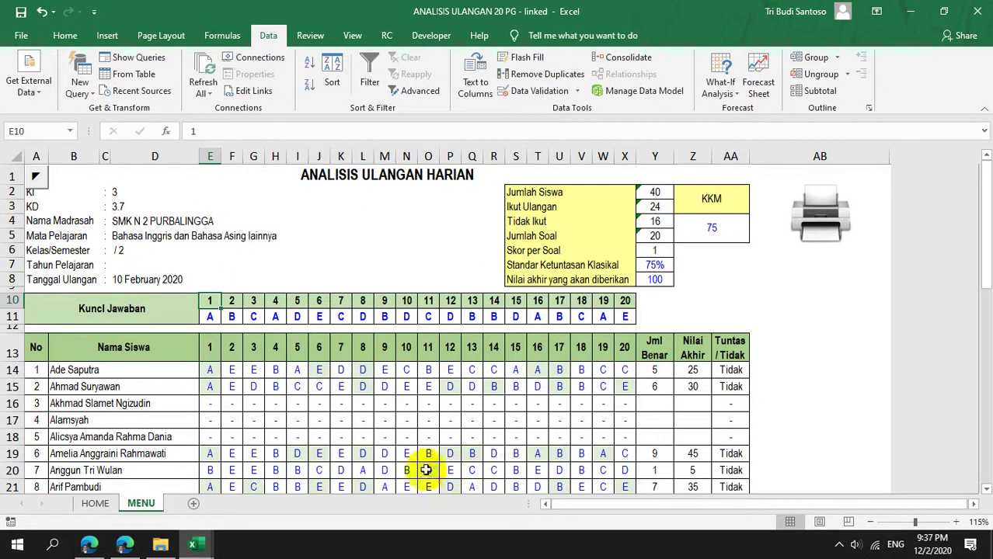
Inspect the first two students' retrieved answers and formulas for questions 1 to 3 in rows 14 and 15.
{"action": "left_click", "coordinate": [210, 372]}
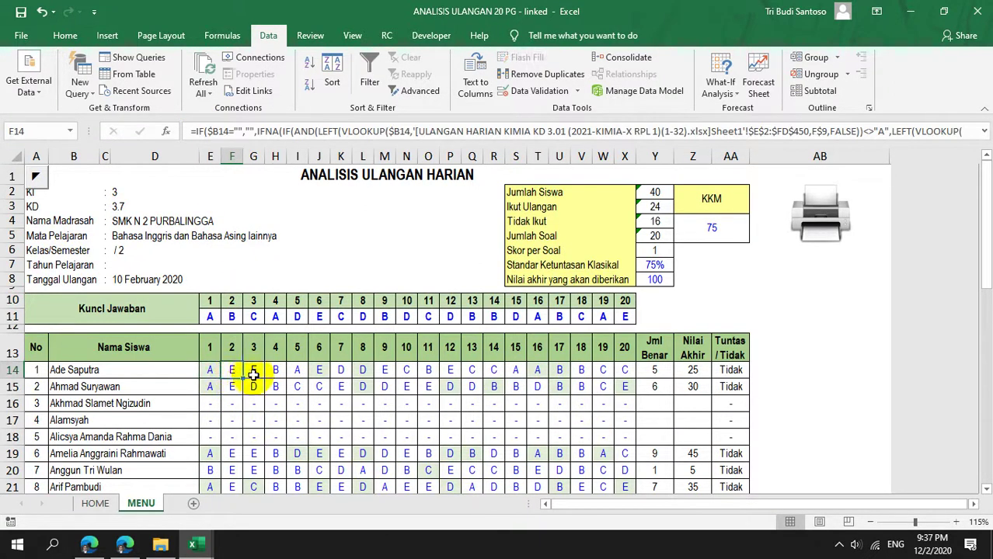
{"action": "left_click", "coordinate": [213, 392]}
{"action": "left_click", "coordinate": [253, 389]}
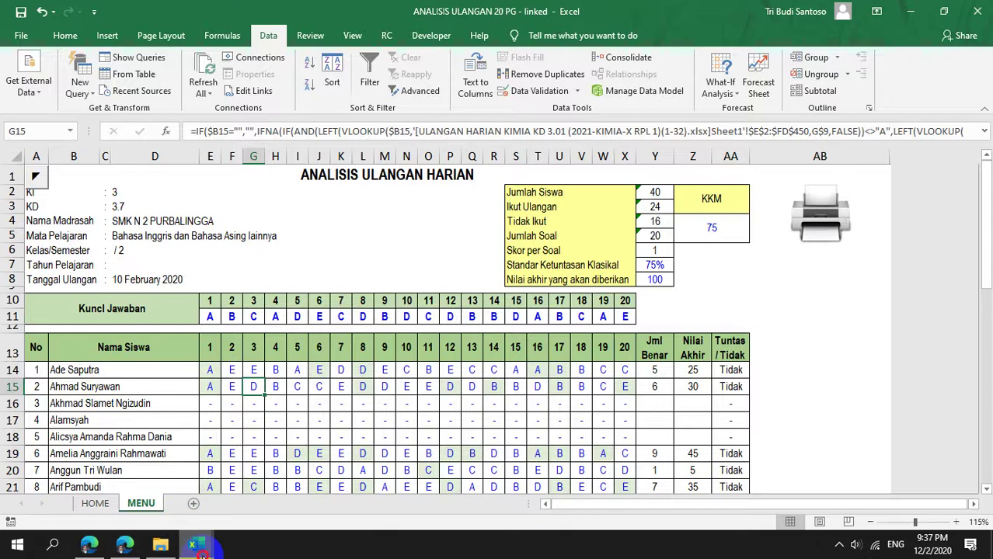
Switch to the ULANGAN HARIAN KIMIA KD 3.01 workbook and examine the second student's answers to questions 1 to 3 in row 3.
{"action": "mouse_move", "coordinate": [195, 546]}
{"action": "left_click", "coordinate": [157, 499]}
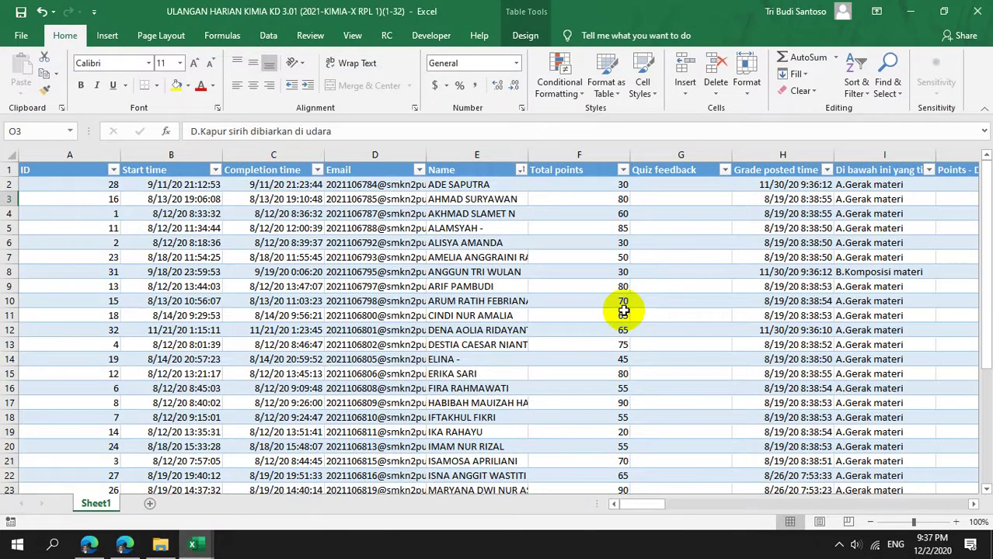
{"action": "left_click_drag", "start_coordinate": [647, 511], "coordinate": [673, 513]}
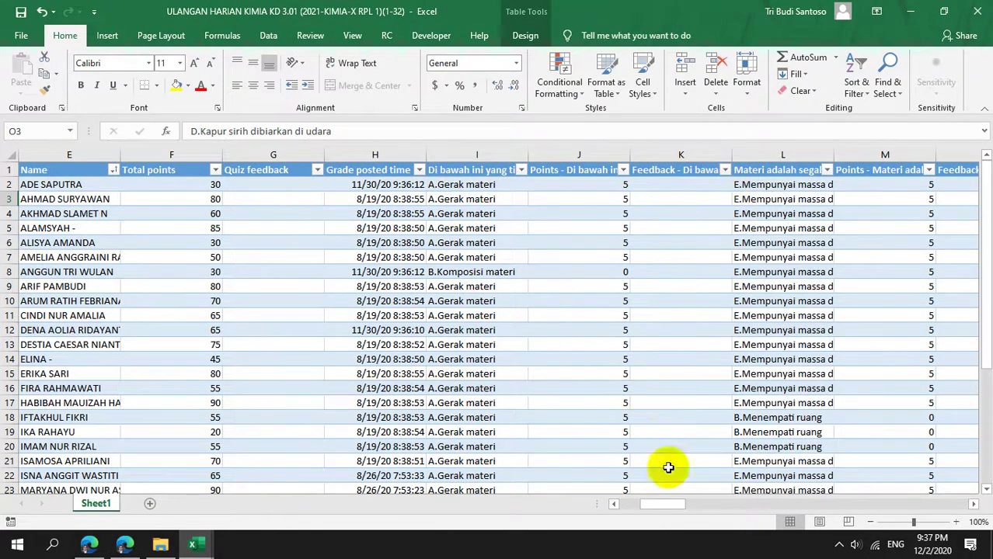
{"action": "left_click_drag", "start_coordinate": [665, 506], "coordinate": [679, 506]}
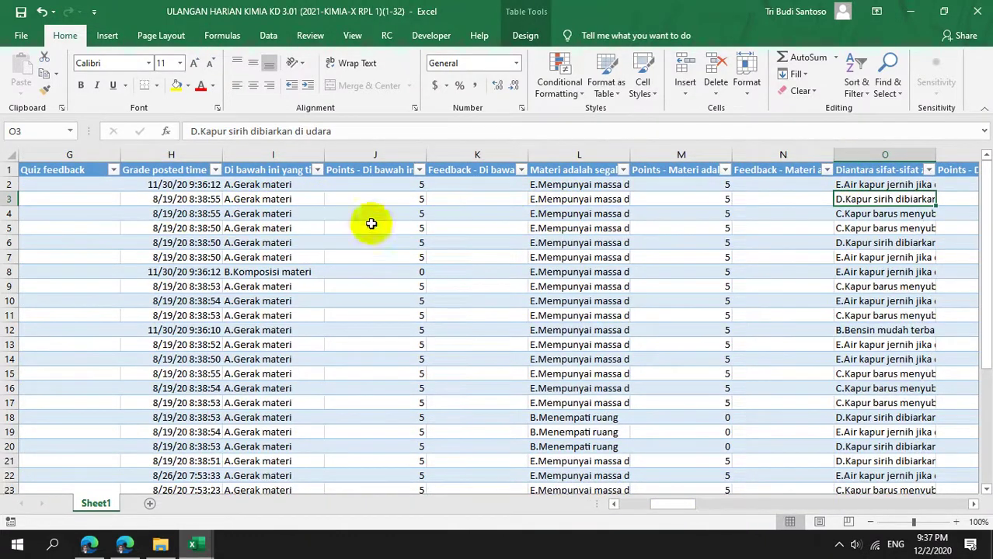
{"action": "left_click", "coordinate": [235, 199]}
{"action": "left_click", "coordinate": [546, 199]}
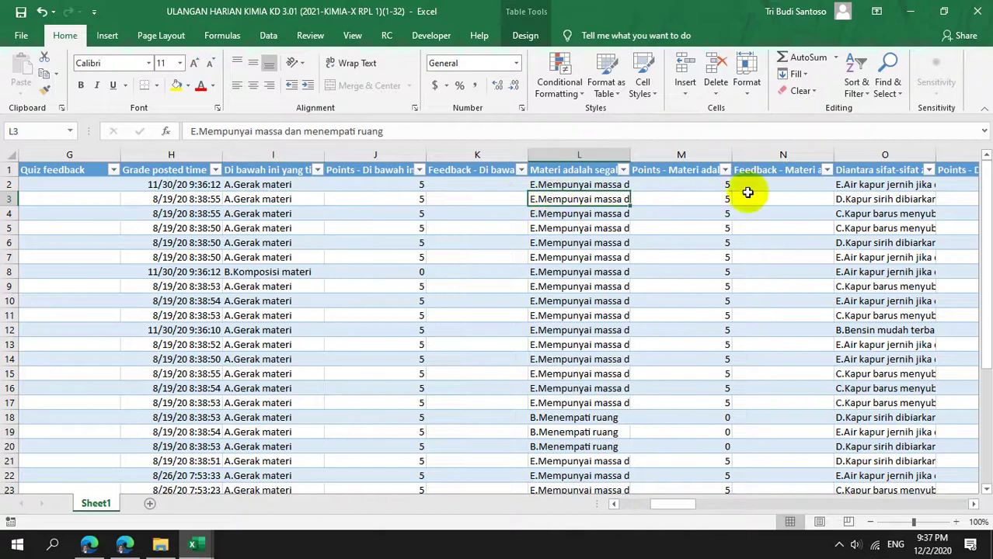
{"action": "left_click", "coordinate": [849, 200]}
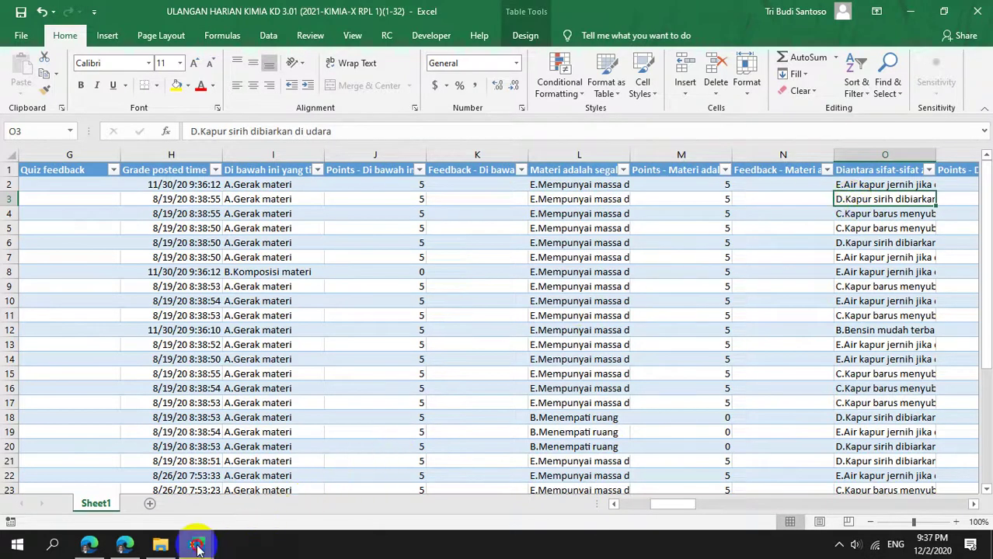
Return to the ANALISIS ULANGAN 20 PG workbook, review the retrieved answers for all students, and inspect the third student's name in row 16.
{"action": "mouse_move", "coordinate": [195, 542]}
{"action": "left_click", "coordinate": [237, 489]}
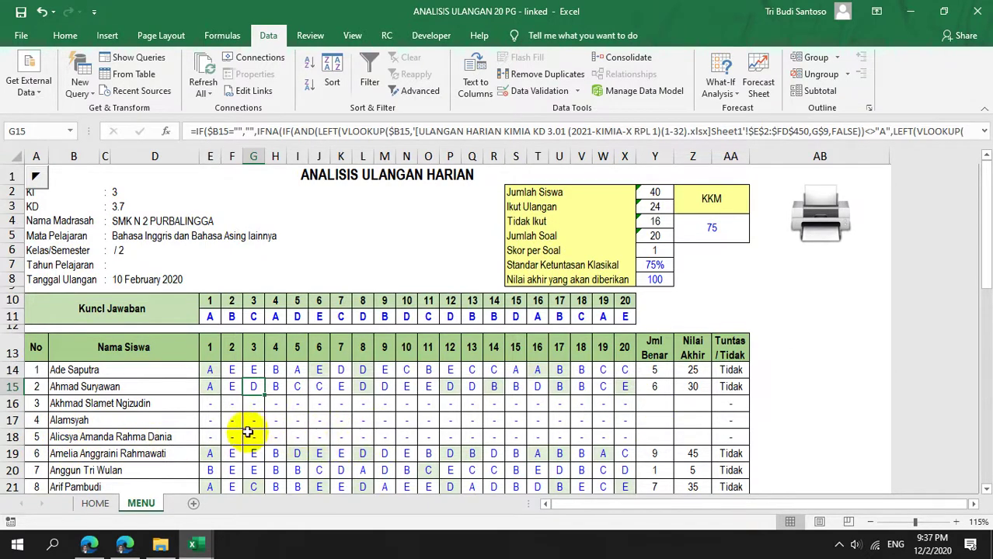
{"action": "scroll", "coordinate": [250, 432], "scroll_direction": "down", "scroll_amount": 7}
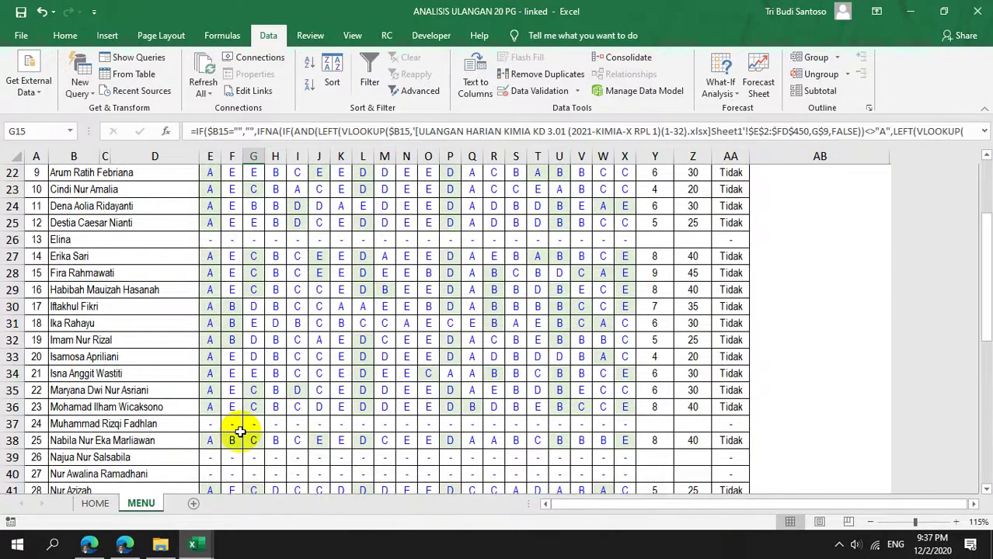
{"action": "scroll", "coordinate": [240, 432], "scroll_direction": "down", "scroll_amount": 2}
{"action": "scroll", "coordinate": [240, 432], "scroll_direction": "up", "scroll_amount": 8}
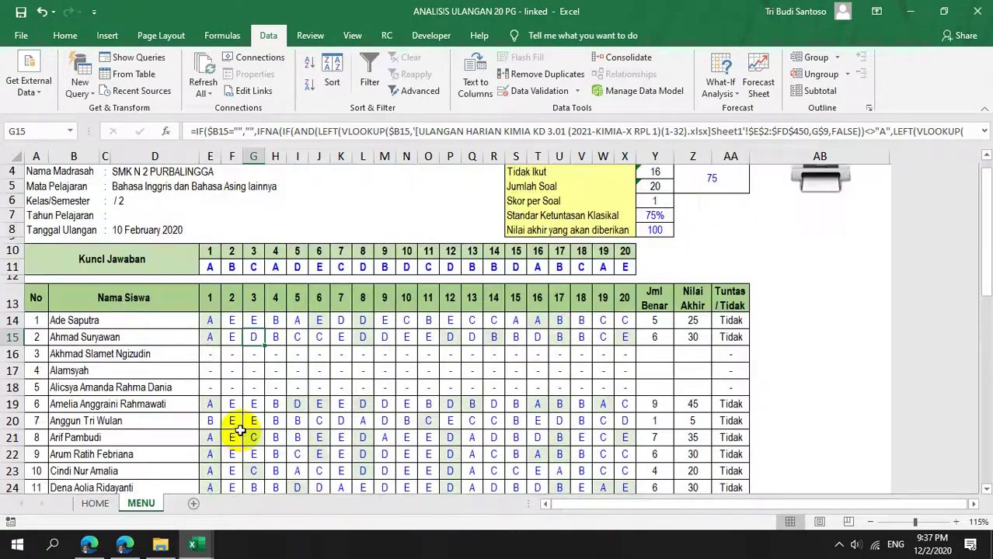
{"action": "left_click", "coordinate": [120, 354]}
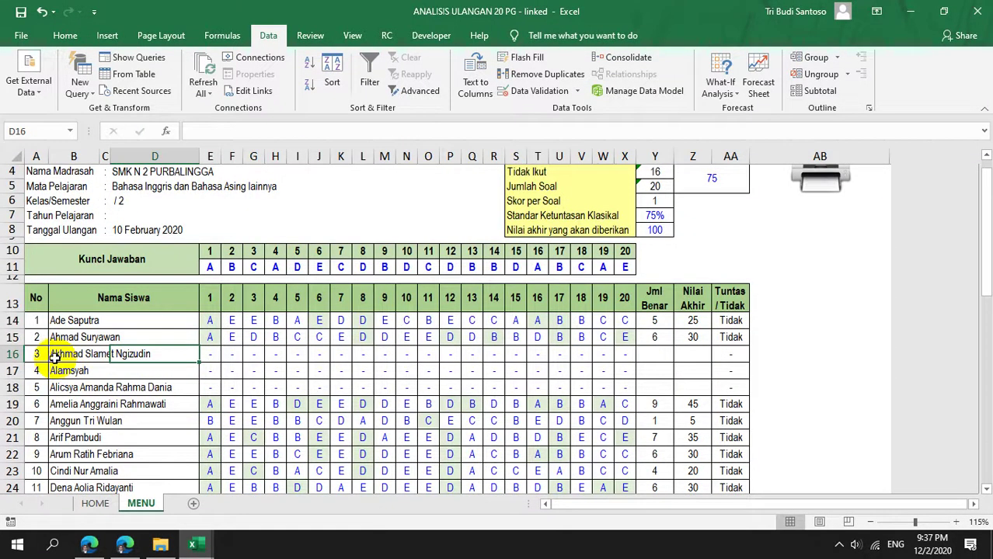
{"action": "left_click", "coordinate": [57, 360]}
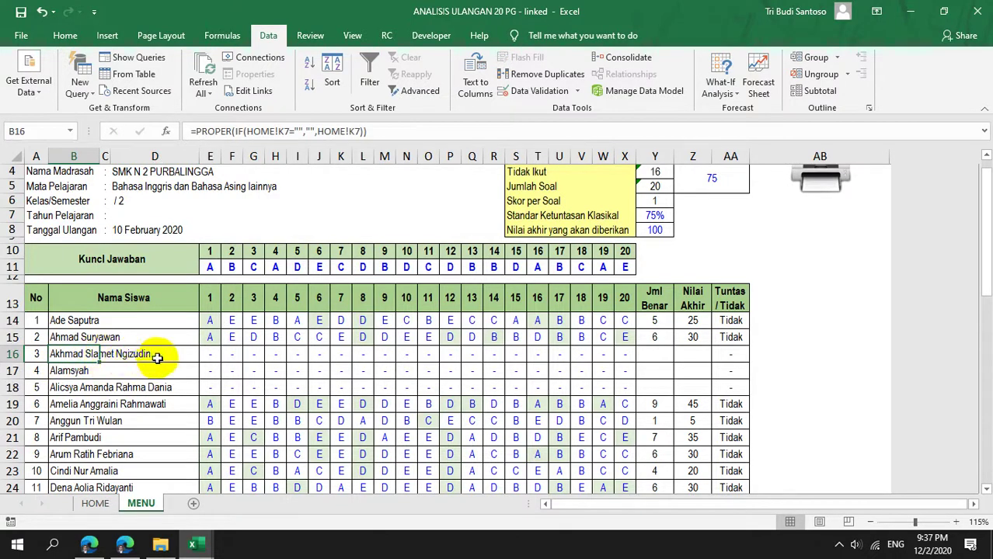
In the ULANGAN HARIAN KIMIA workbook, widen the Name column and select the third student's name in E4 for comparison.
{"action": "mouse_move", "coordinate": [195, 541]}
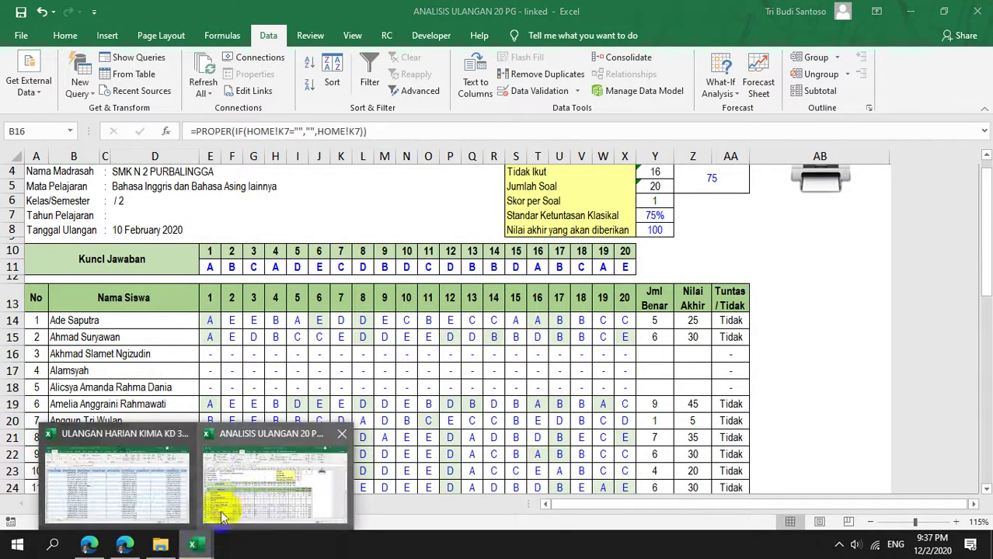
{"action": "left_click", "coordinate": [158, 483]}
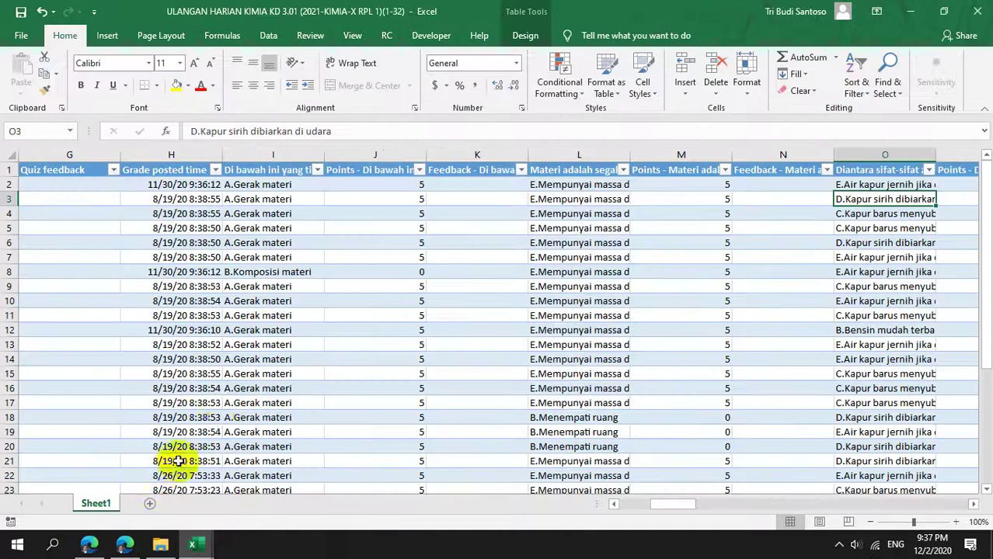
{"action": "left_click", "coordinate": [619, 505]}
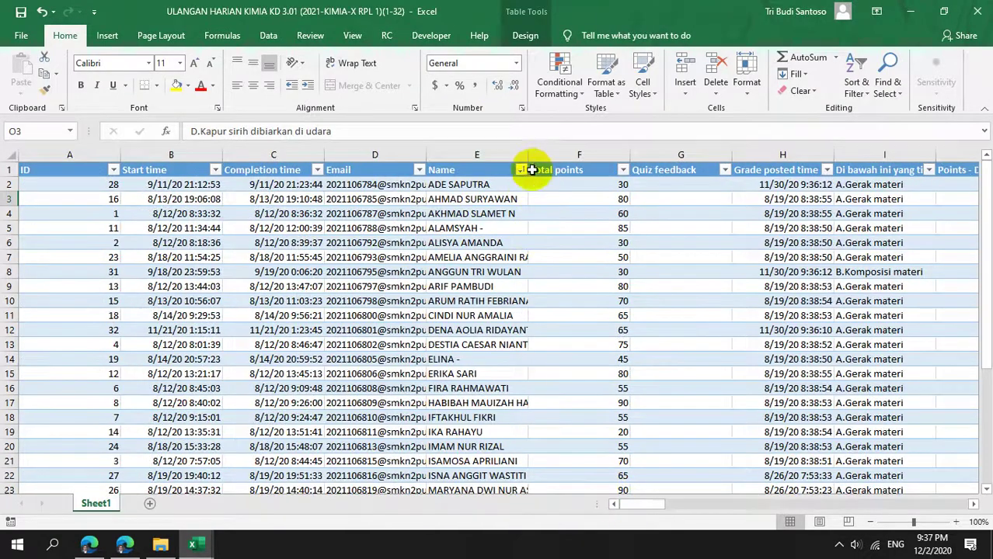
{"action": "left_click_drag", "start_coordinate": [527, 154], "coordinate": [548, 149]}
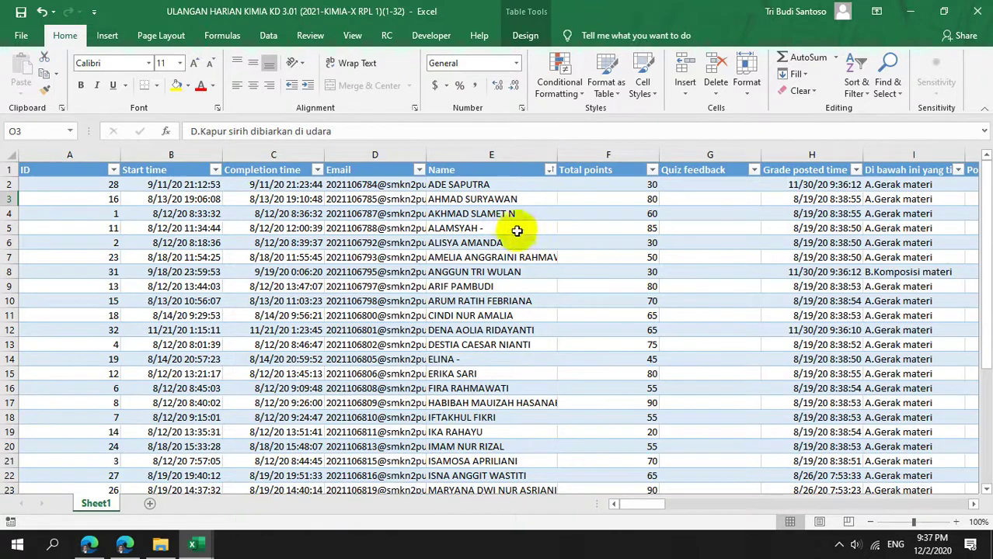
{"action": "left_click", "coordinate": [499, 216]}
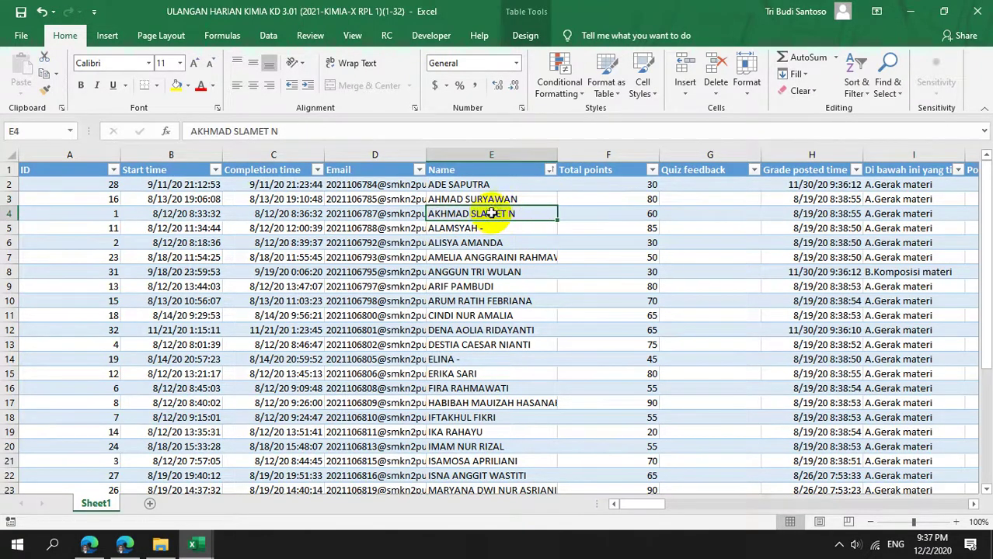
Switch back to the ANALISIS ULANGAN 20 PG workbook and inspect the third student's question 1 formula in cell E16.
{"action": "left_click", "coordinate": [193, 544]}
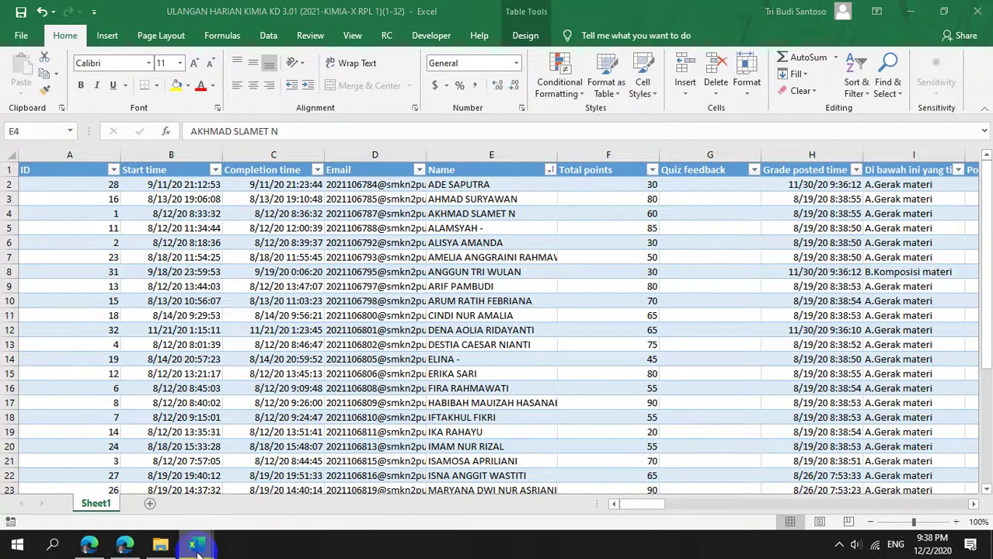
{"action": "left_click", "coordinate": [140, 491]}
{"action": "left_click", "coordinate": [193, 544]}
{"action": "left_click", "coordinate": [268, 494]}
{"action": "left_click", "coordinate": [217, 354]}
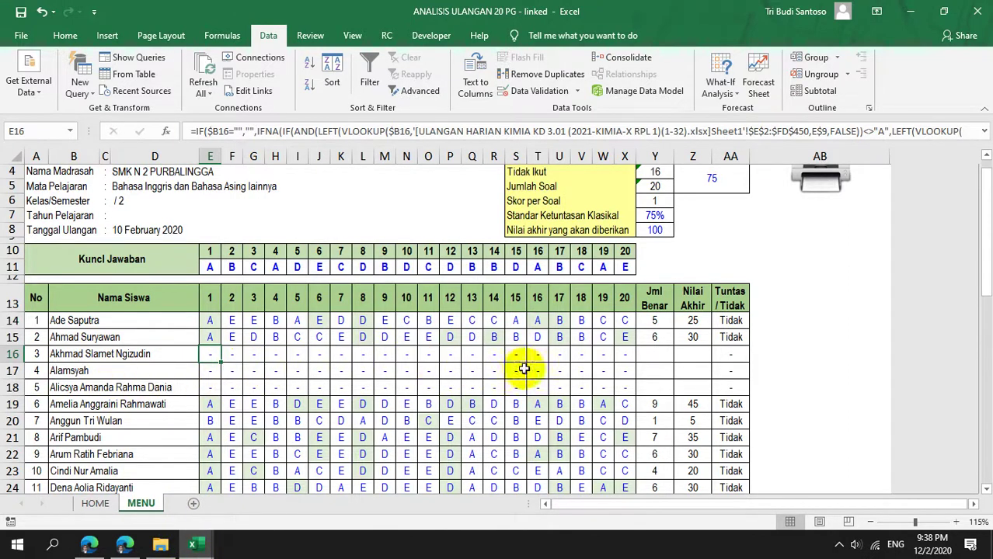
Compare the fourth student's name in cell E5 of the quiz answers workbook with cell B17 of the analysis workbook.
{"action": "left_click", "coordinate": [208, 547]}
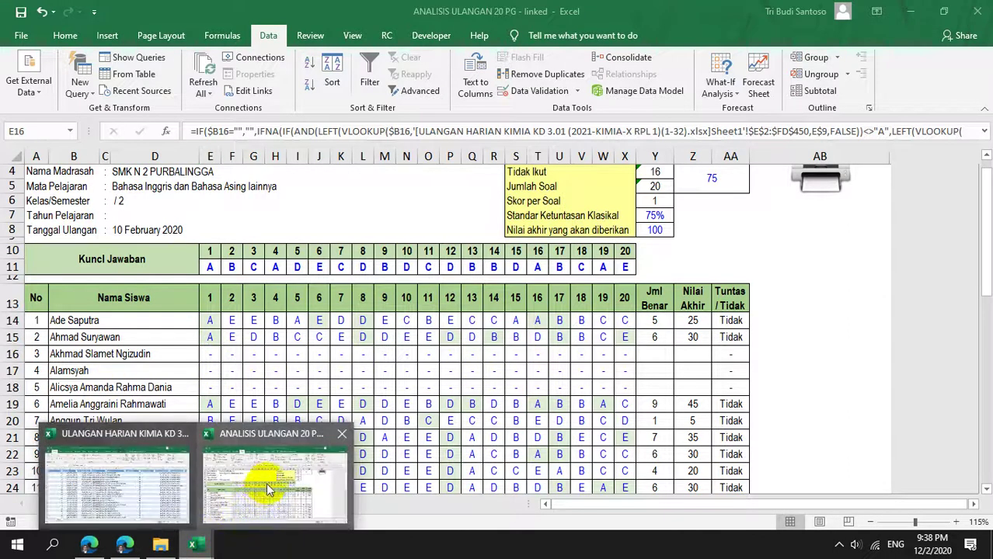
{"action": "left_click", "coordinate": [169, 488]}
{"action": "left_click", "coordinate": [483, 229]}
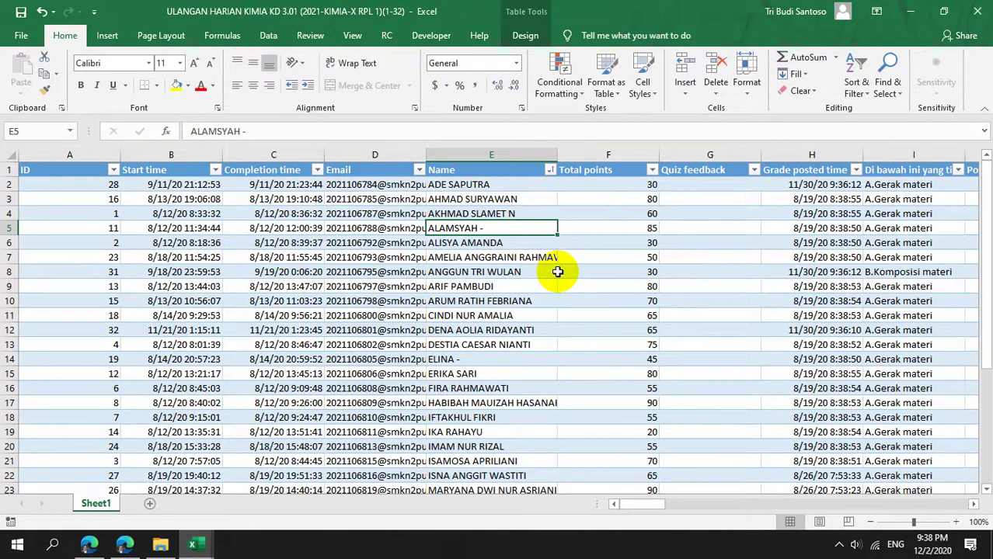
{"action": "left_click", "coordinate": [198, 548]}
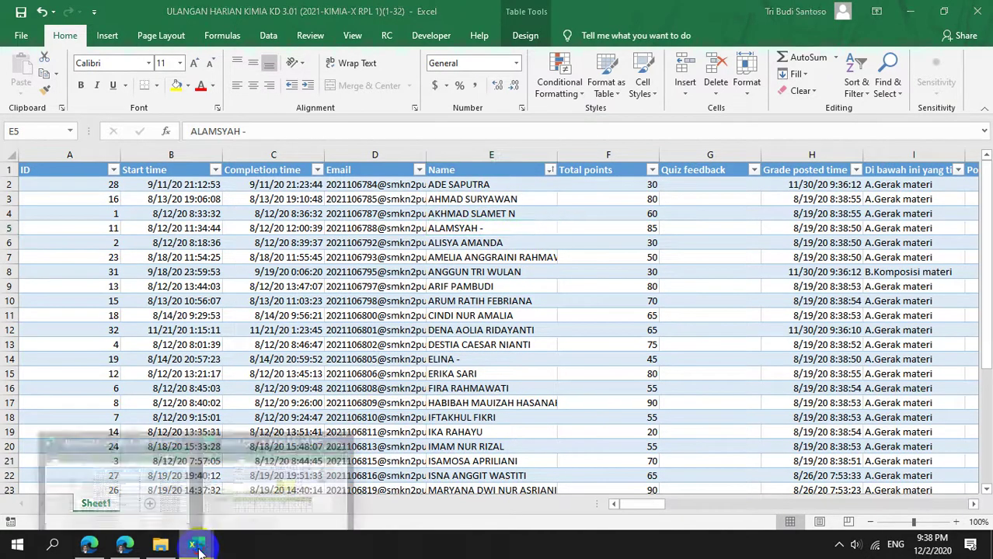
{"action": "left_click", "coordinate": [252, 497]}
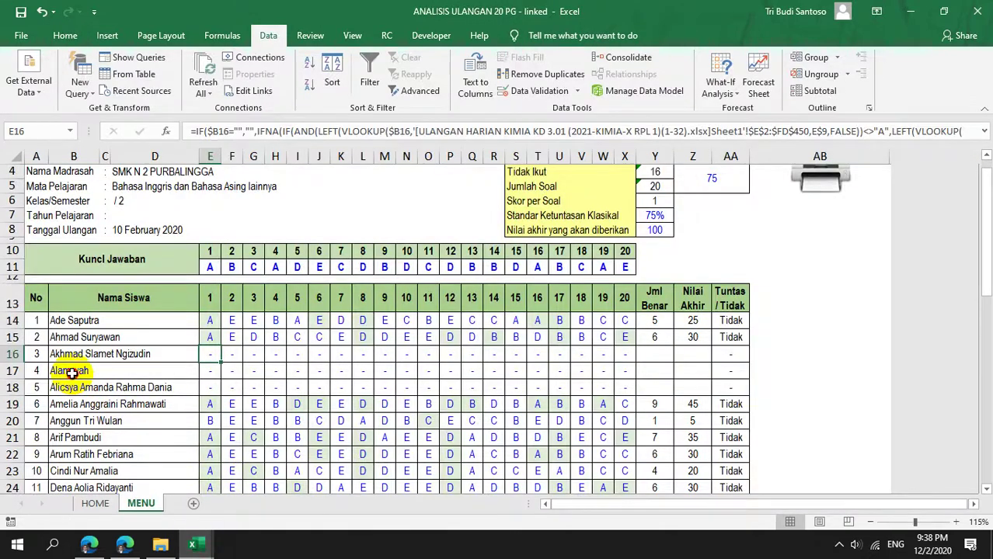
{"action": "left_click", "coordinate": [70, 372]}
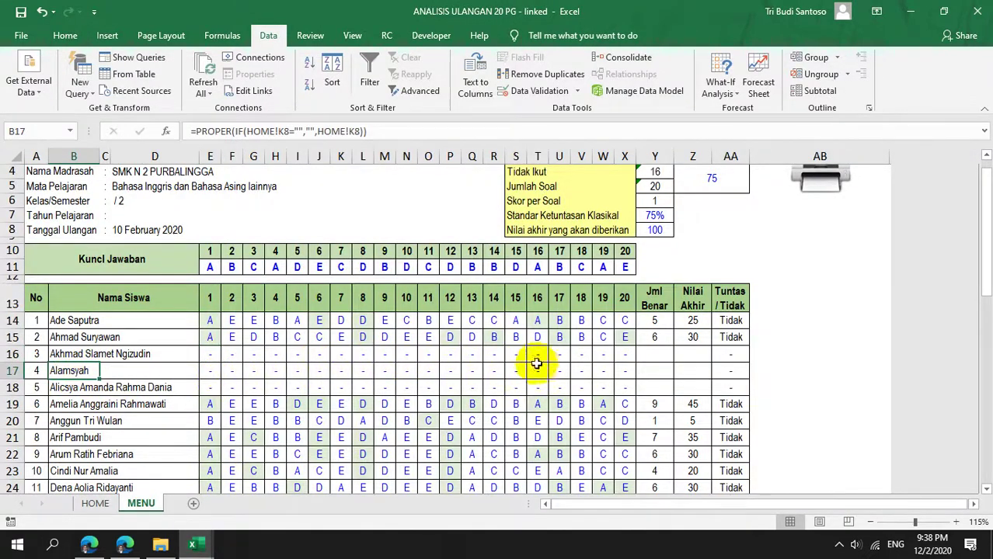
In the quiz answers workbook, remove the trailing hyphen from the fourth student's name in cell E5.
{"action": "left_click", "coordinate": [198, 543]}
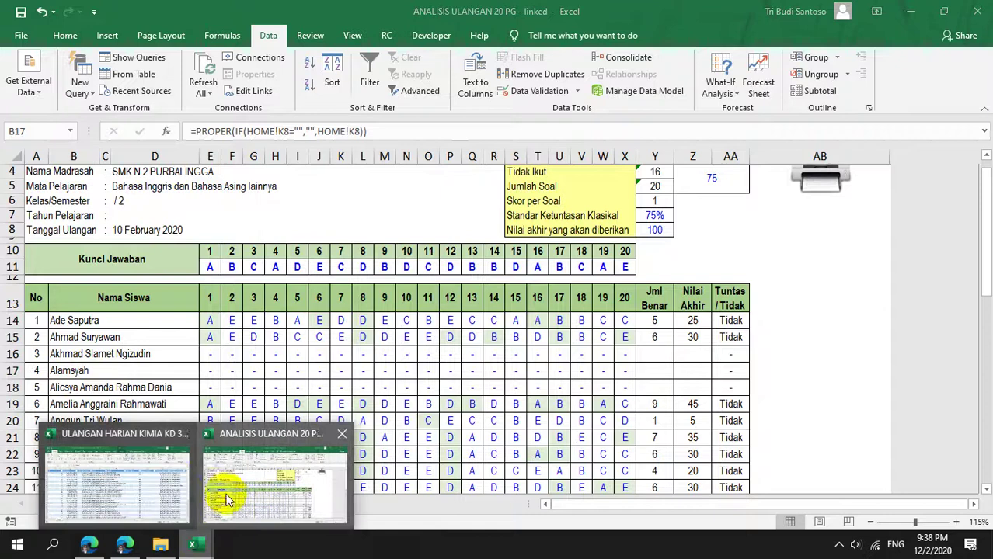
{"action": "left_click", "coordinate": [144, 473]}
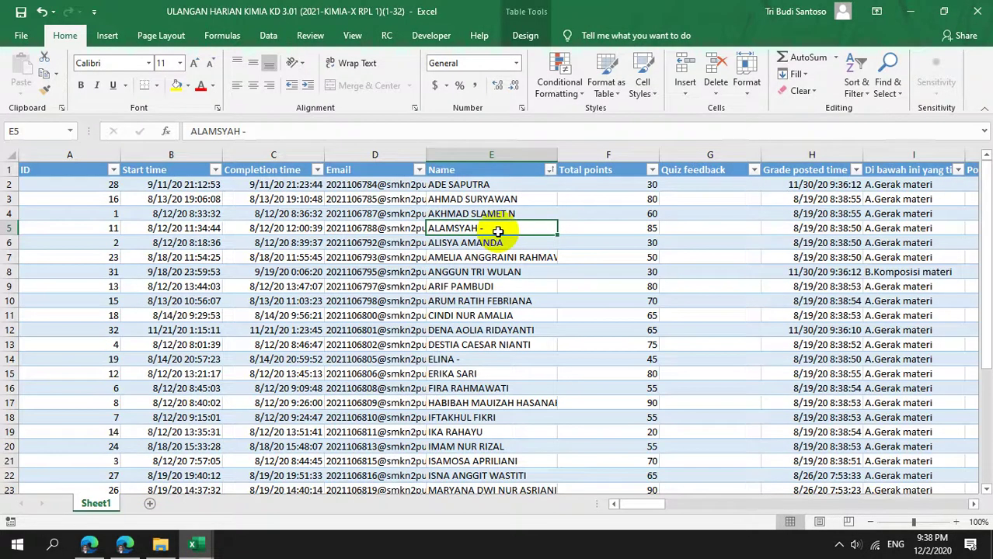
{"action": "double_click", "coordinate": [533, 230]}
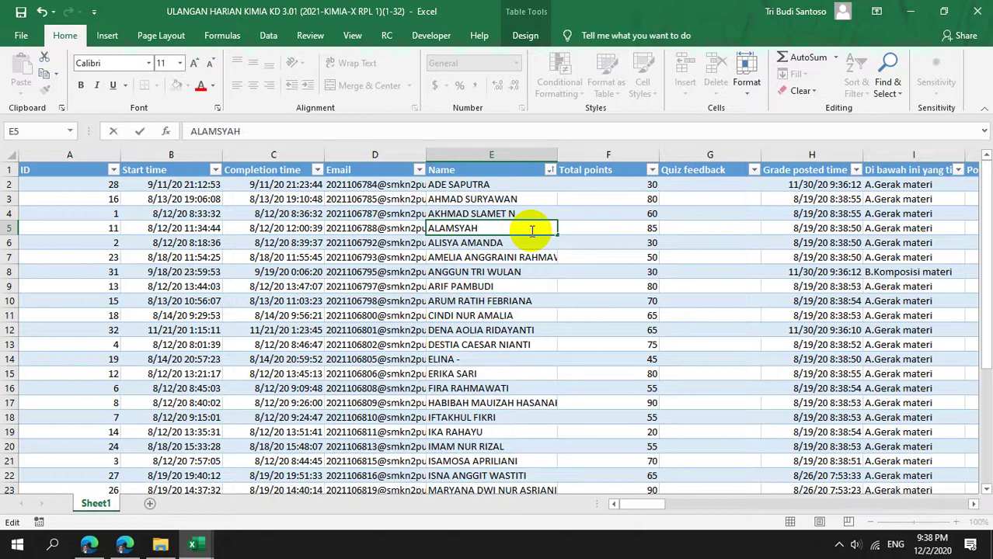
{"action": "key", "text": "Return"}
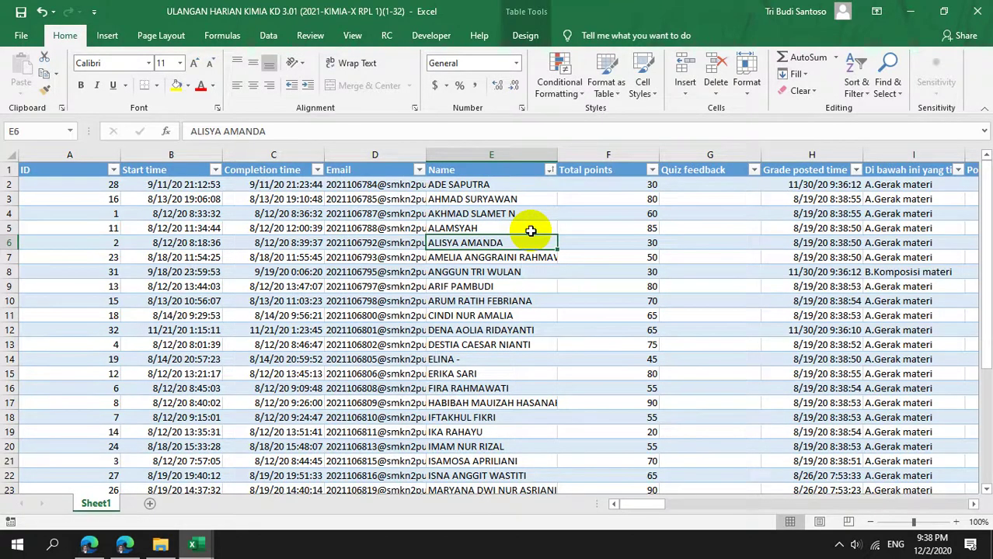
Switch to the analysis workbook and check the fourth student's retrieved answers in row 17, starting at cell E17.
{"action": "mouse_move", "coordinate": [202, 549]}
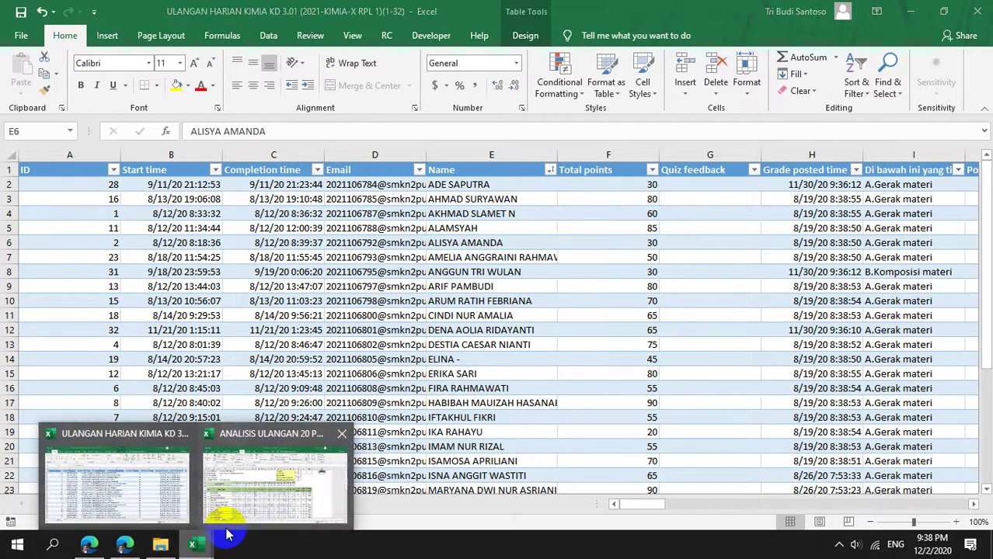
{"action": "left_click", "coordinate": [250, 502]}
{"action": "left_click", "coordinate": [209, 371]}
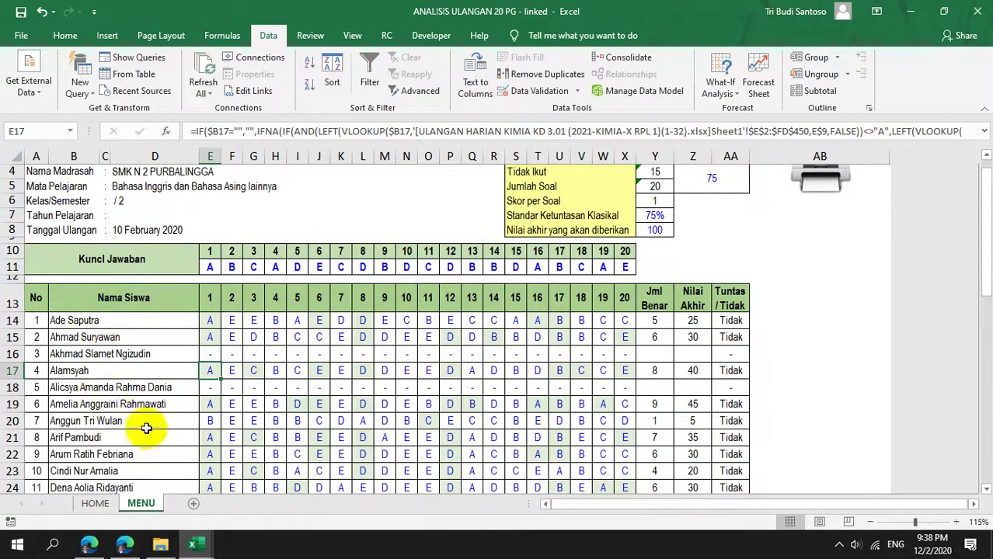
Switch to the quiz answers workbook, review the Name entries from E2 to E16, and widen the Email column to fit its contents.
{"action": "mouse_move", "coordinate": [194, 544]}
{"action": "left_click", "coordinate": [148, 477]}
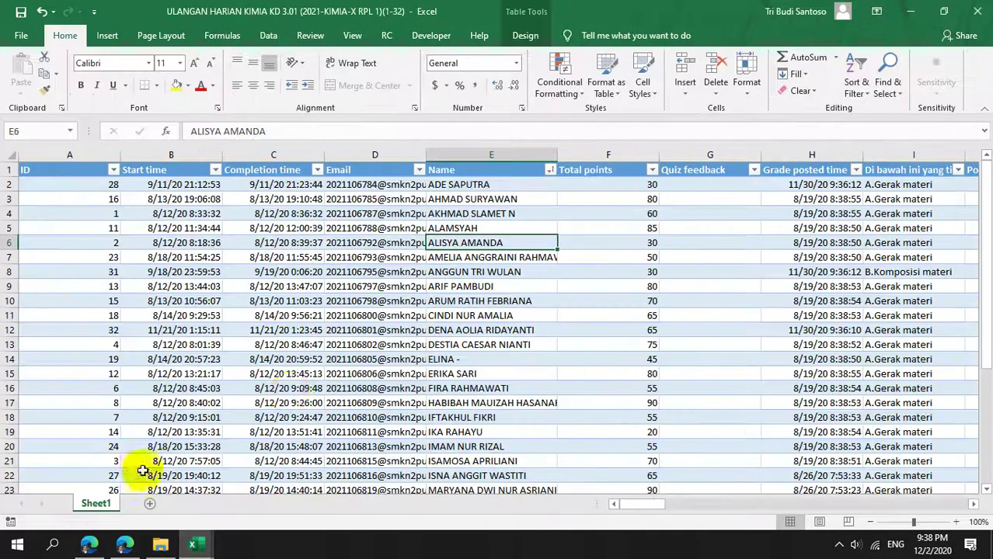
{"action": "left_click", "coordinate": [471, 187]}
{"action": "left_click_drag", "start_coordinate": [471, 188], "coordinate": [491, 386]}
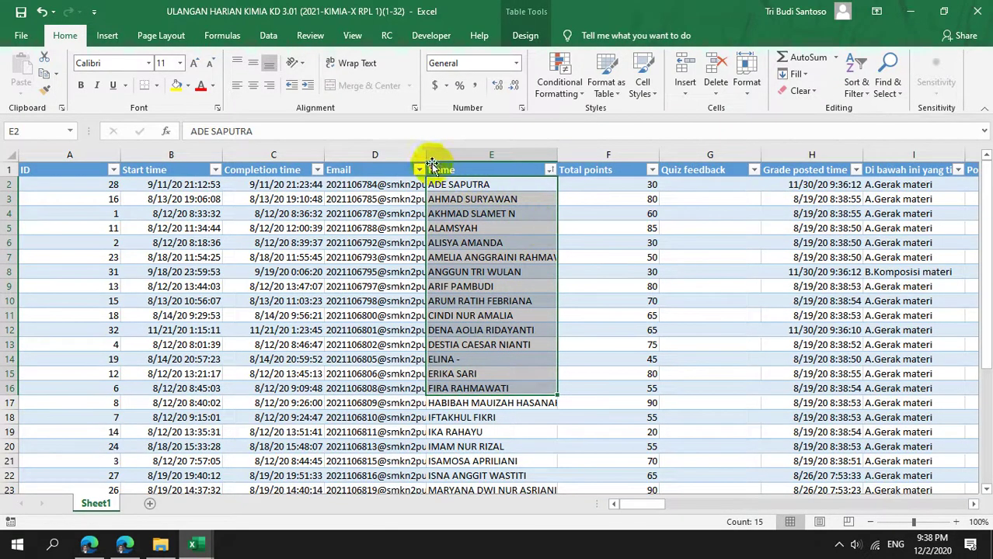
{"action": "left_click_drag", "start_coordinate": [426, 157], "coordinate": [450, 154]}
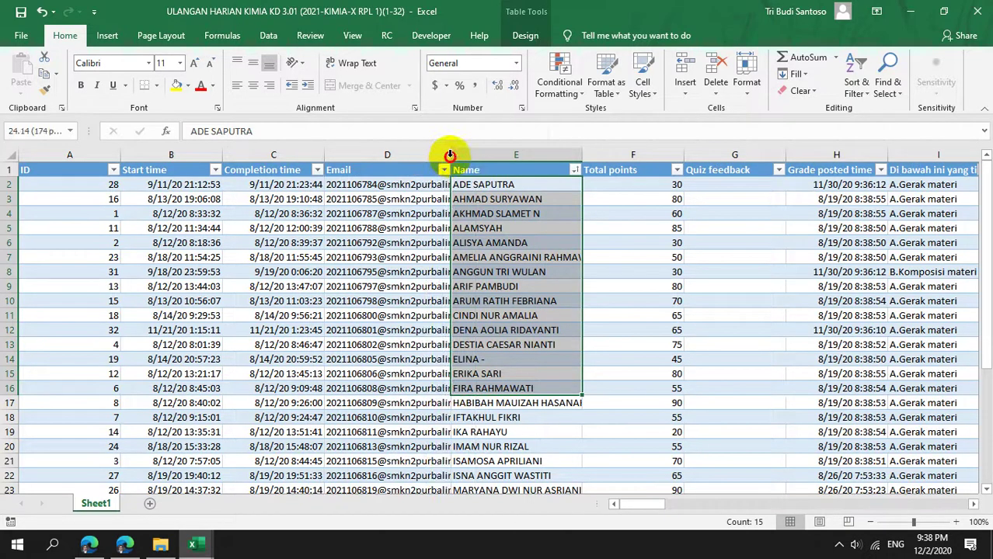
{"action": "double_click", "coordinate": [450, 156]}
{"action": "left_click", "coordinate": [421, 187]}
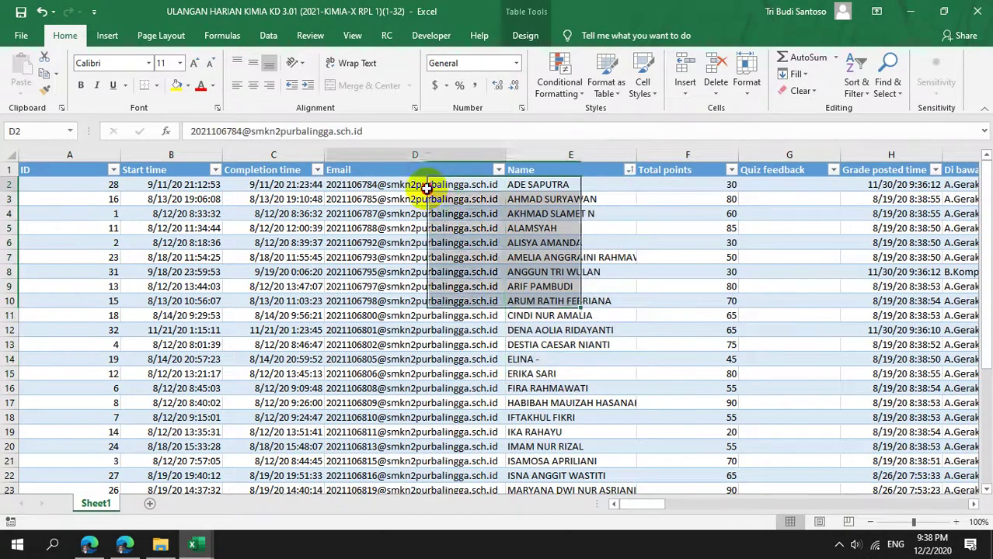
Examine the name entries in E2, E5 and E14, comparing the corrected name in E5 with the hyphenated one in E14.
{"action": "left_click", "coordinate": [538, 185]}
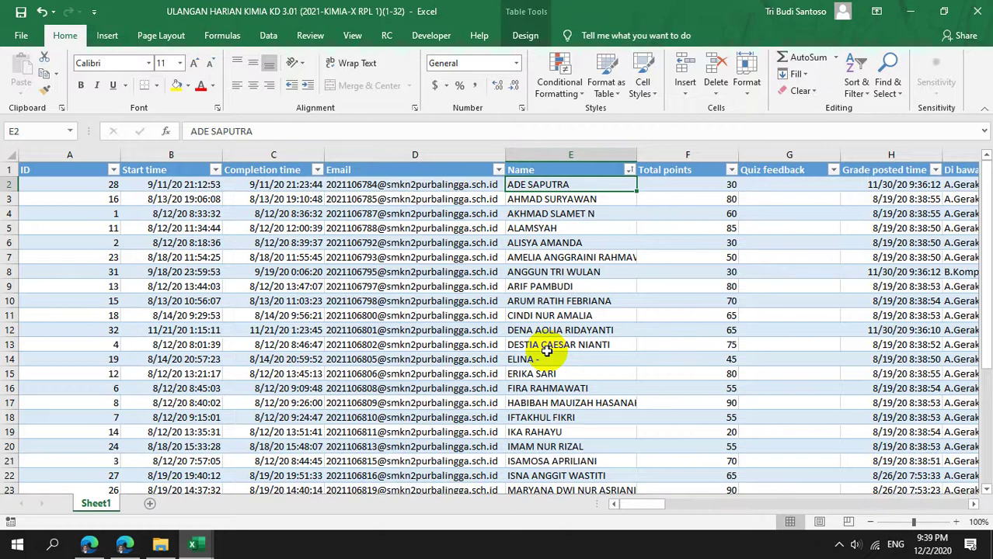
{"action": "left_click", "coordinate": [579, 227]}
{"action": "left_click", "coordinate": [563, 359]}
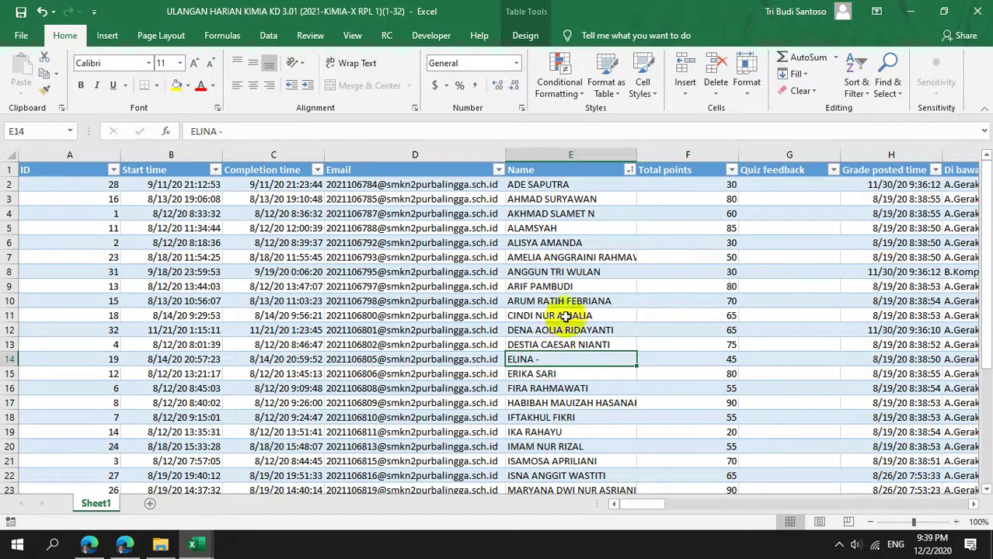
{"action": "left_click", "coordinate": [582, 226]}
{"action": "left_click", "coordinate": [563, 361]}
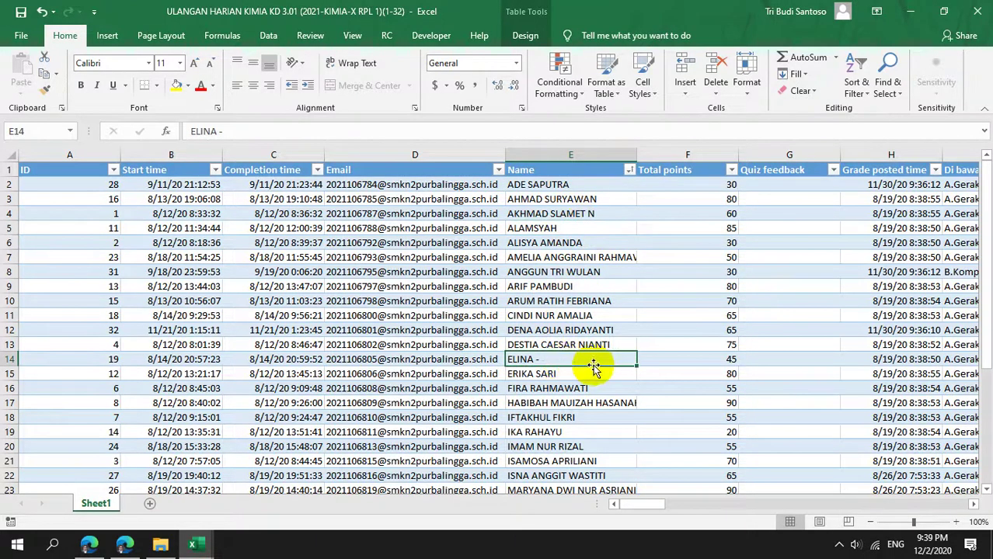
Review the remaining Name entries, then switch to the analysis workbook's MENU sheet to look for students without retrieved answers.
{"action": "scroll", "coordinate": [595, 373], "scroll_direction": "down", "scroll_amount": 4}
{"action": "scroll", "coordinate": [594, 366], "scroll_direction": "up", "scroll_amount": 3}
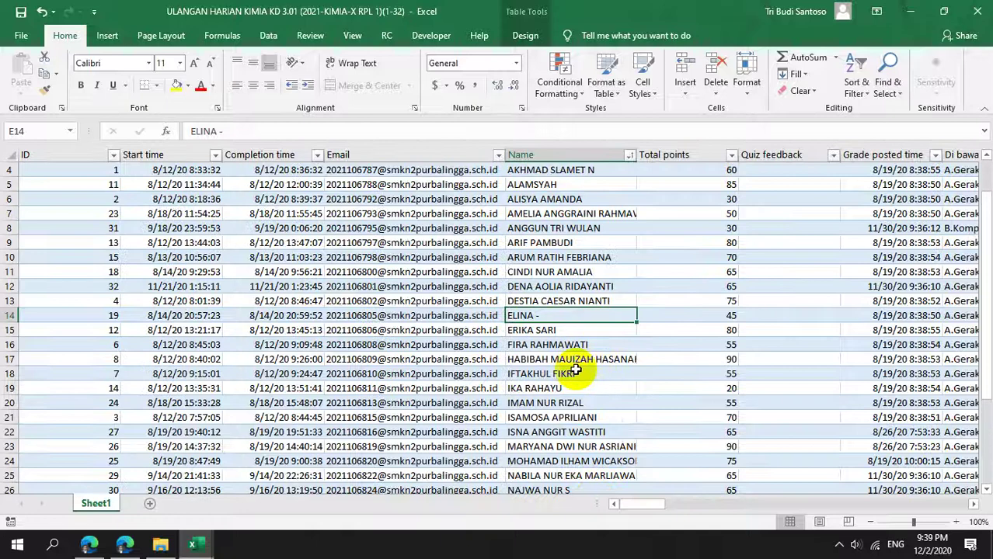
{"action": "mouse_move", "coordinate": [199, 548]}
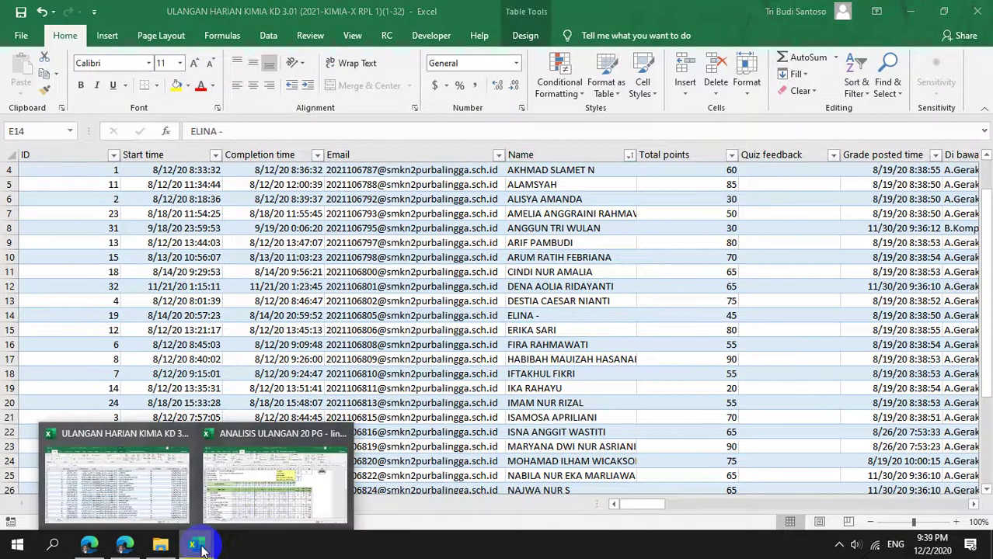
{"action": "left_click", "coordinate": [144, 483]}
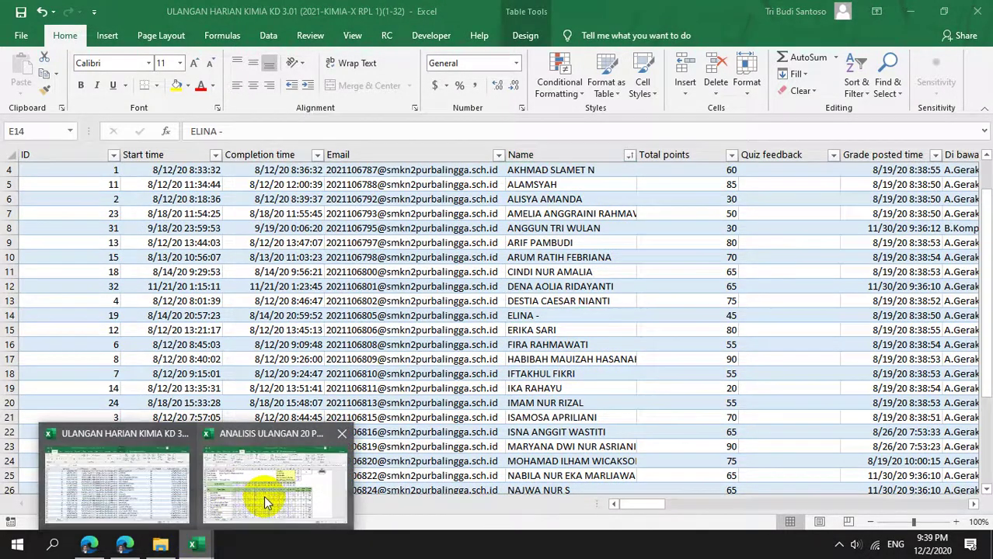
{"action": "left_click", "coordinate": [262, 502]}
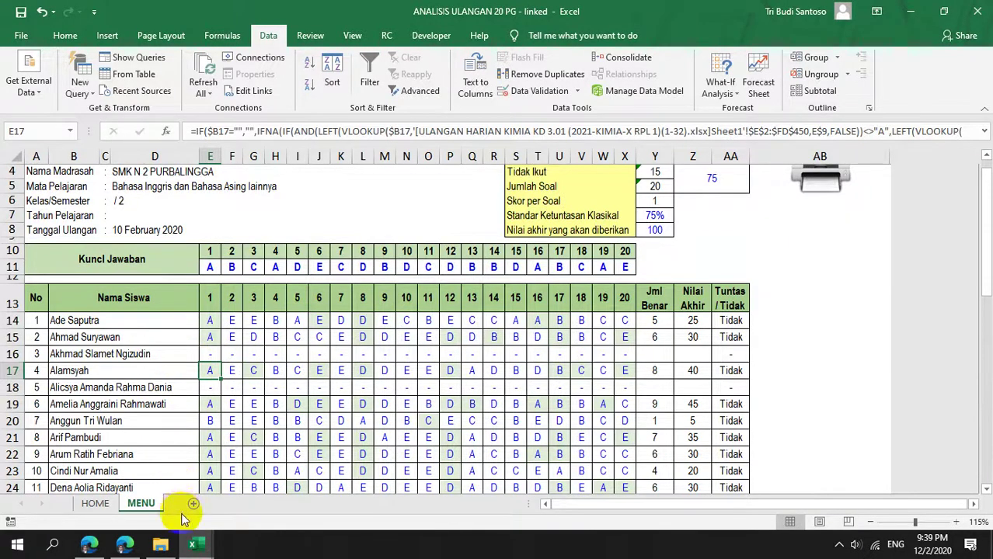
In the quiz answers workbook, complete the third student's abbreviated last name in cell E4 to match the analysis workbook's student list.
{"action": "mouse_move", "coordinate": [195, 548]}
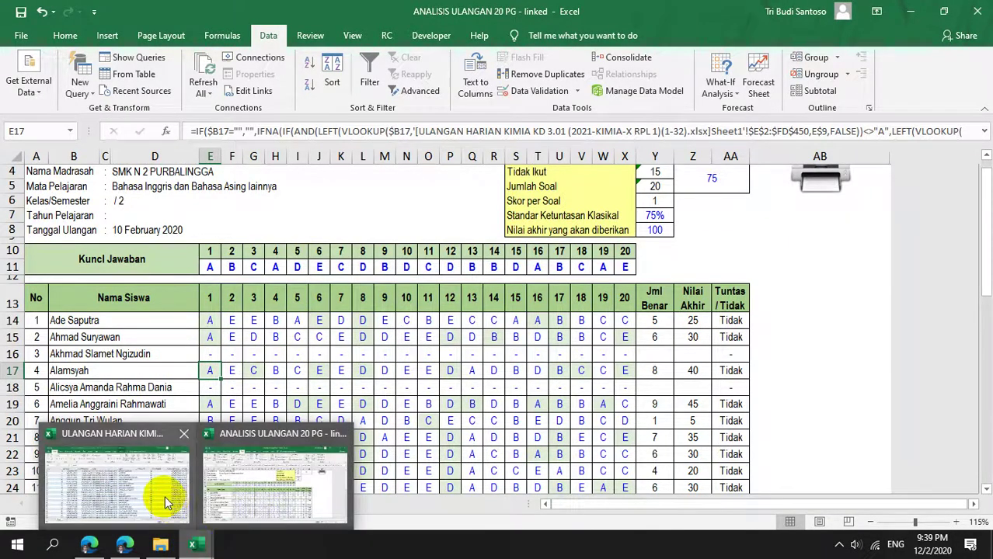
{"action": "left_click", "coordinate": [167, 499]}
{"action": "scroll", "coordinate": [597, 225], "scroll_direction": "up", "scroll_amount": 1}
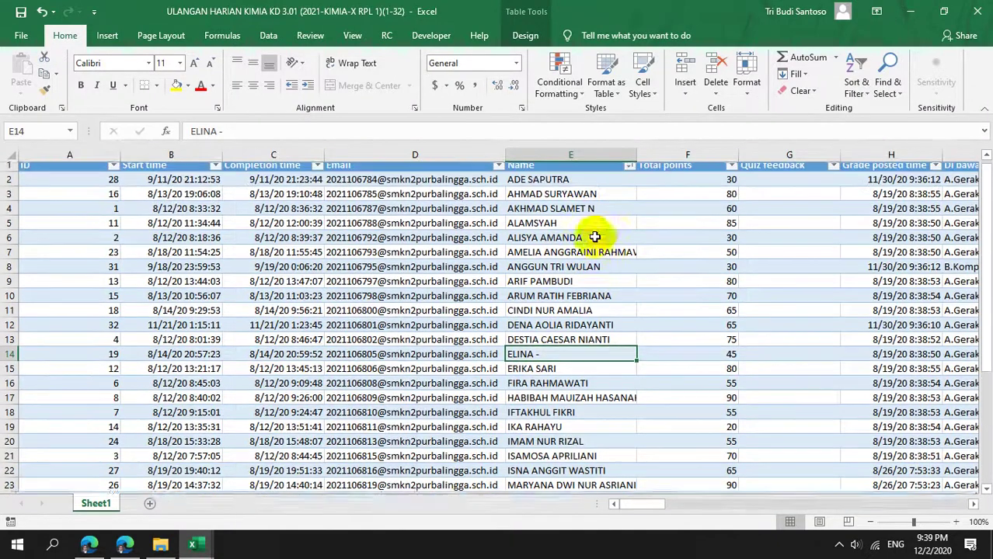
{"action": "left_click", "coordinate": [604, 215]}
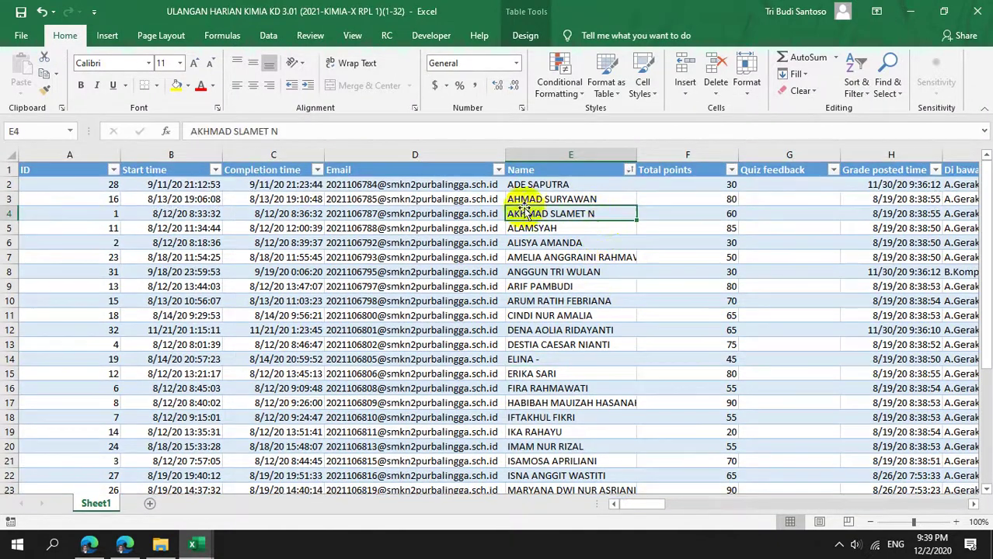
{"action": "left_click", "coordinate": [330, 134]}
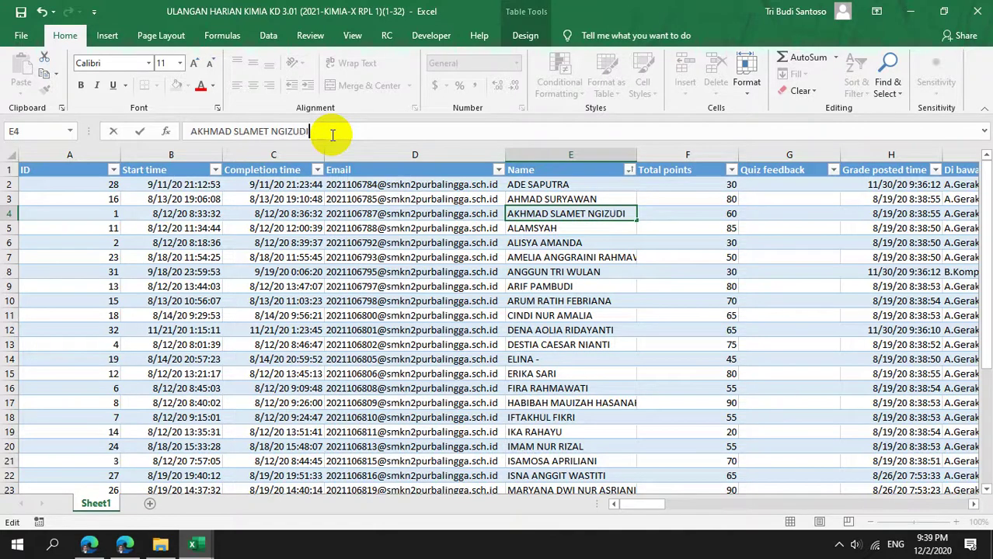
{"action": "key", "text": "Return"}
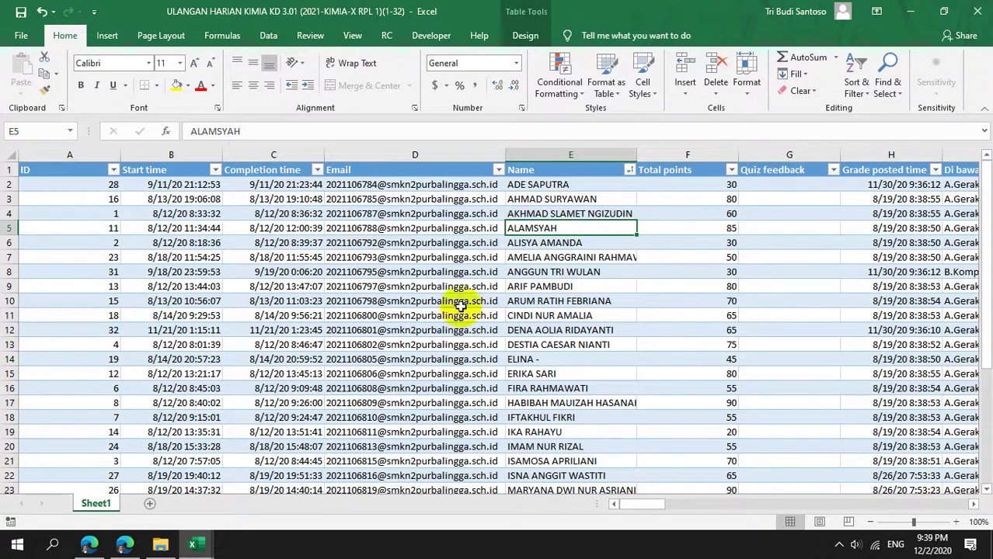
Switch to the analysis workbook, check the third student's answers in row 16, and select the first ten student names on the HOME sheet.
{"action": "mouse_move", "coordinate": [193, 544]}
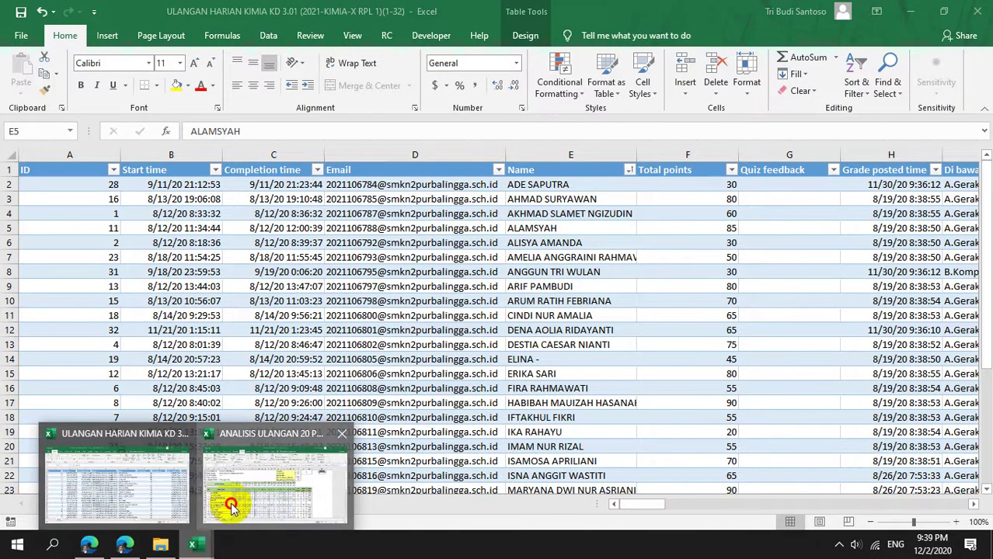
{"action": "left_click", "coordinate": [224, 507]}
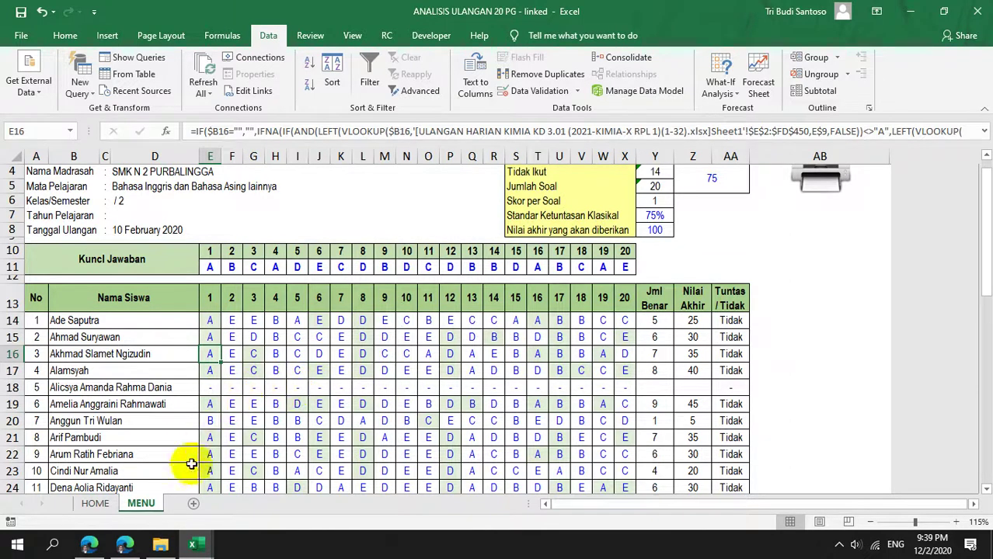
{"action": "left_click", "coordinate": [96, 503]}
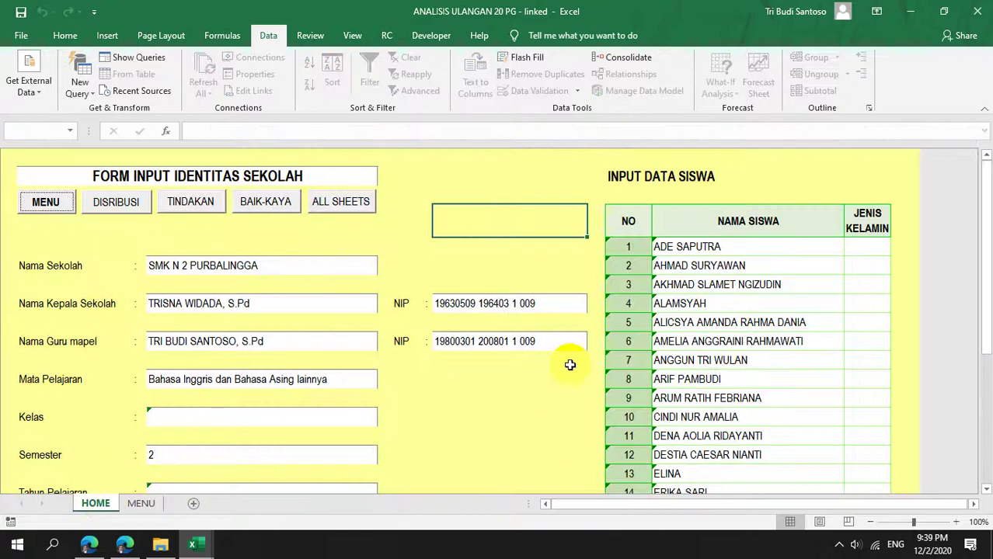
{"action": "left_click_drag", "start_coordinate": [731, 246], "coordinate": [749, 419]}
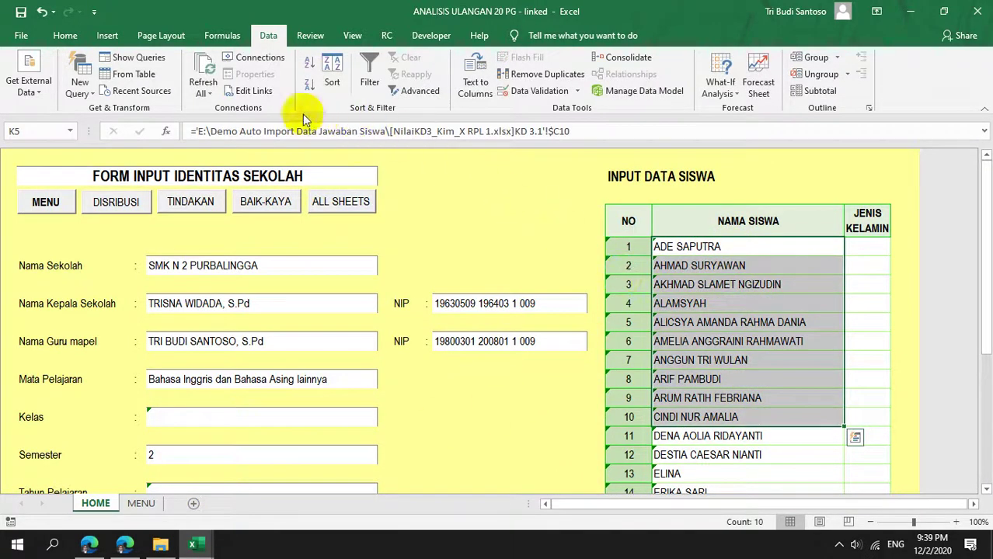
Review the workbook's external link sources, including NilaiKD3_Kim_X RPL 1.xlsx, and close the list without changing anything.
{"action": "left_click", "coordinate": [253, 91]}
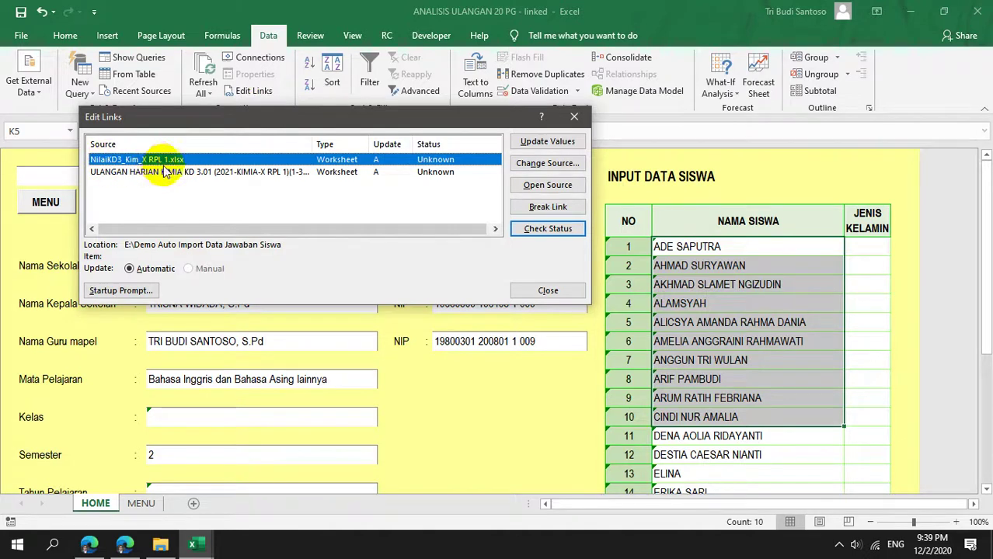
{"action": "left_click", "coordinate": [192, 545]}
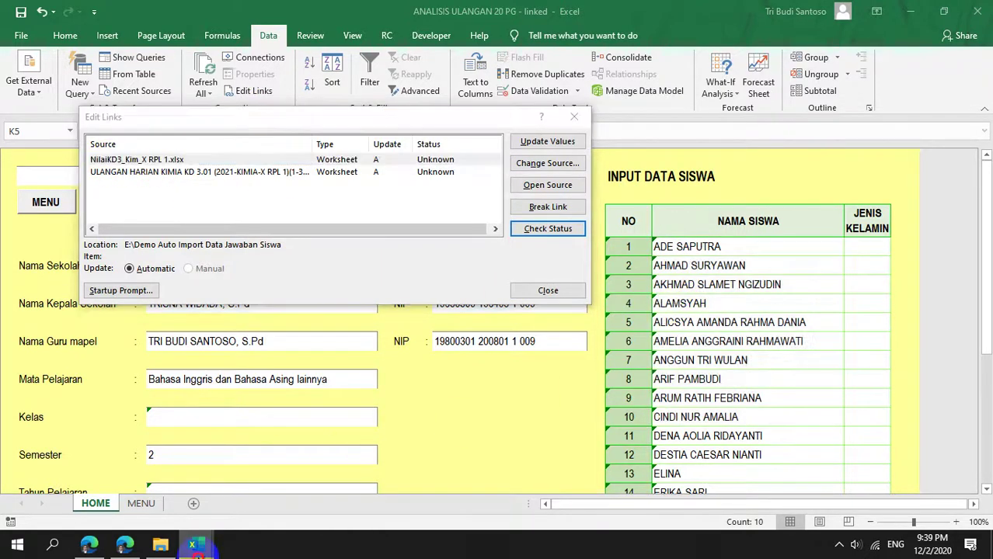
{"action": "left_click", "coordinate": [293, 433]}
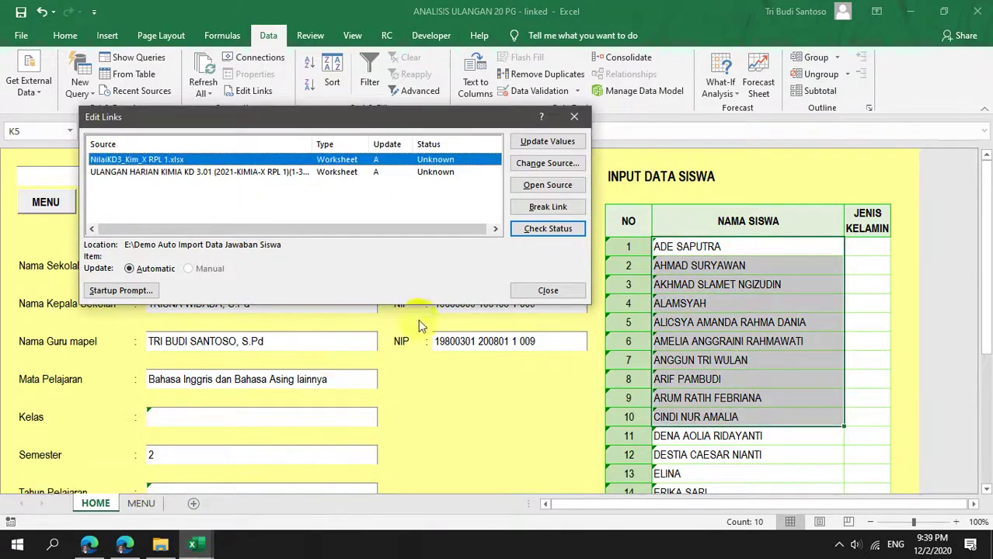
{"action": "left_click", "coordinate": [548, 290]}
Switch to the quiz answers workbook and review the Email and Name data in D2:E15, finishing on the first e-mail entry in D2.
{"action": "mouse_move", "coordinate": [202, 533]}
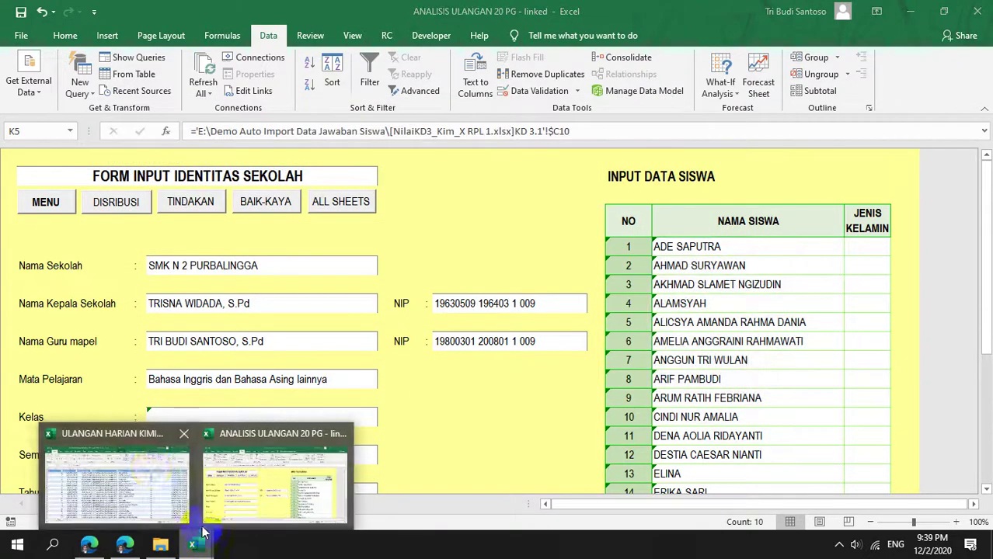
{"action": "left_click", "coordinate": [140, 461]}
{"action": "left_click_drag", "start_coordinate": [400, 184], "coordinate": [581, 382]}
{"action": "left_click", "coordinate": [765, 254]}
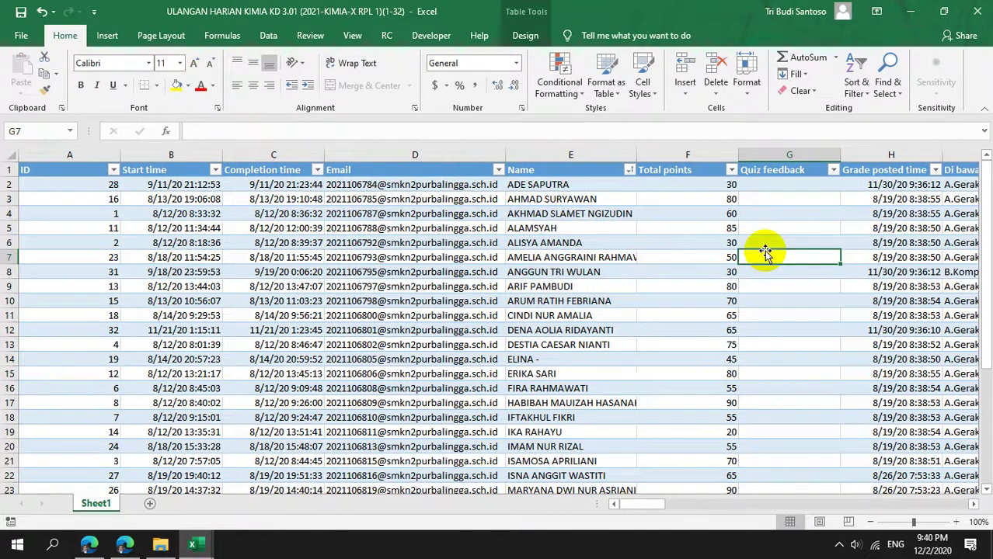
{"action": "left_click", "coordinate": [415, 185]}
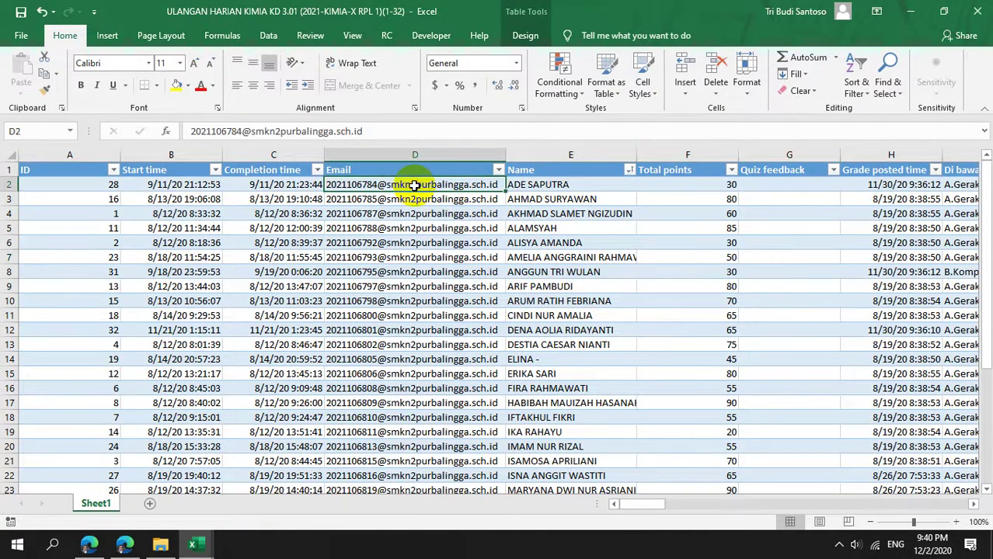
Examine individual Name entries between E2 and E13, finishing on the corrected name in E4.
{"action": "left_click", "coordinate": [549, 185]}
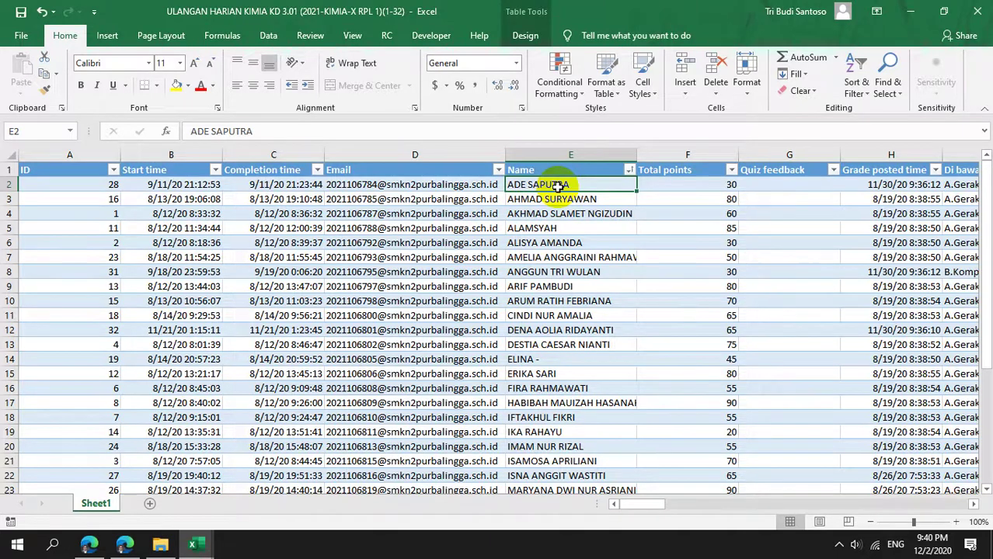
{"action": "left_click", "coordinate": [544, 228]}
{"action": "left_click", "coordinate": [553, 272]}
{"action": "left_click_drag", "start_coordinate": [555, 301], "coordinate": [555, 316]}
{"action": "left_click", "coordinate": [557, 346]}
{"action": "left_click", "coordinate": [553, 210]}
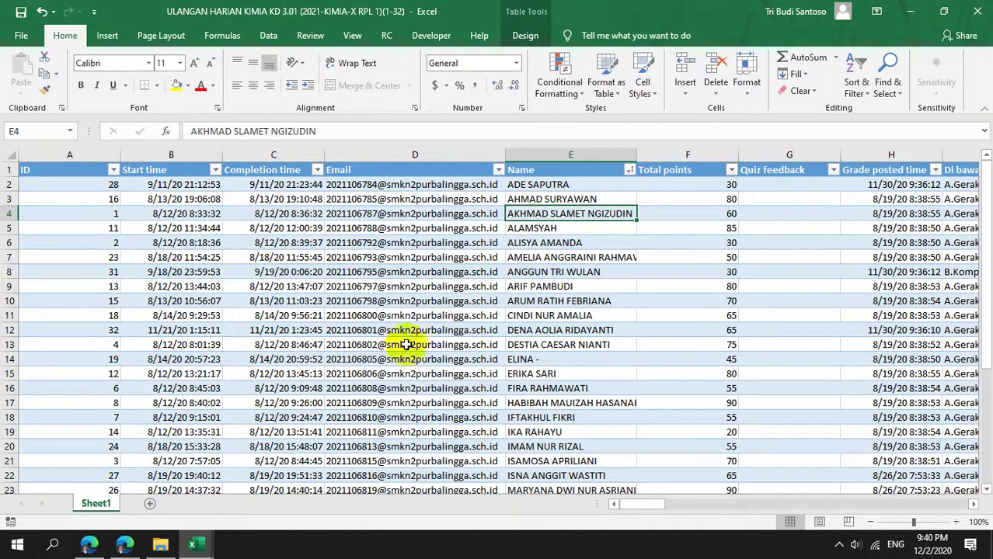
Switch to the analysis workbook and look over the school identity form and student list on the HOME sheet.
{"action": "mouse_move", "coordinate": [196, 542]}
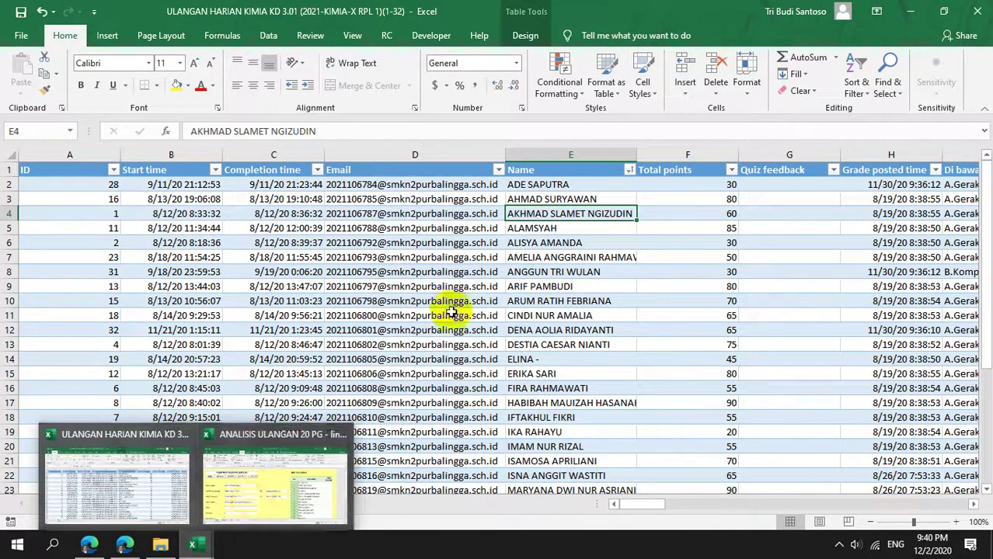
{"action": "left_click", "coordinate": [262, 480]}
{"action": "left_click", "coordinate": [544, 262]}
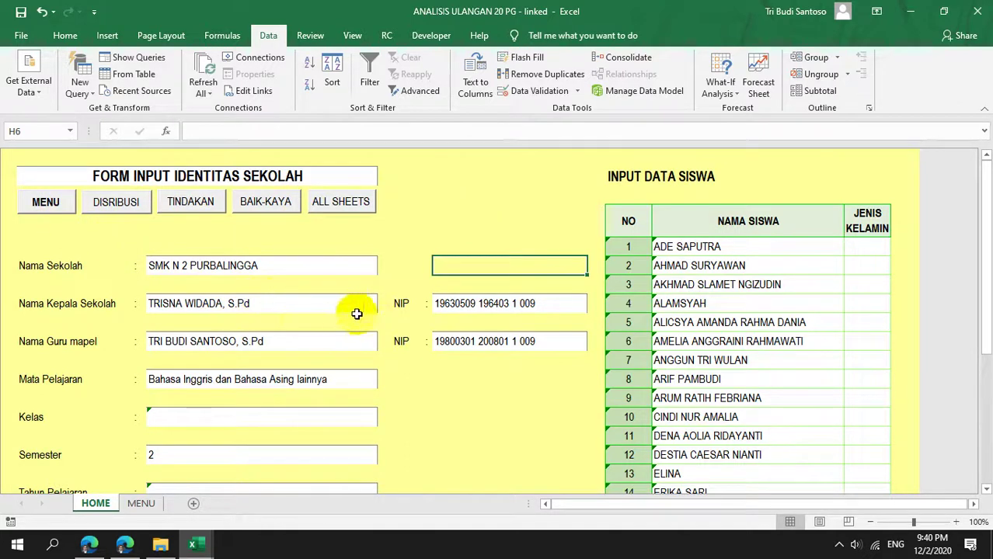
{"action": "scroll", "coordinate": [308, 323], "scroll_direction": "down", "scroll_amount": 4}
{"action": "scroll", "coordinate": [303, 301], "scroll_direction": "up", "scroll_amount": 4}
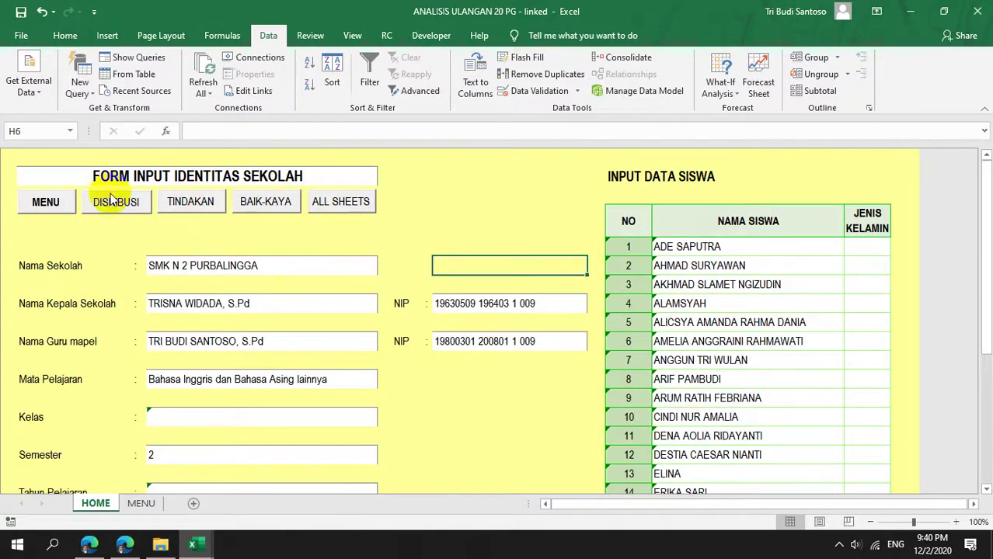
Examine the whole MENU sheet, from the answer key and student scores down to the item analysis and score distribution.
{"action": "left_click", "coordinate": [142, 505]}
{"action": "scroll", "coordinate": [334, 322], "scroll_direction": "down", "scroll_amount": 9}
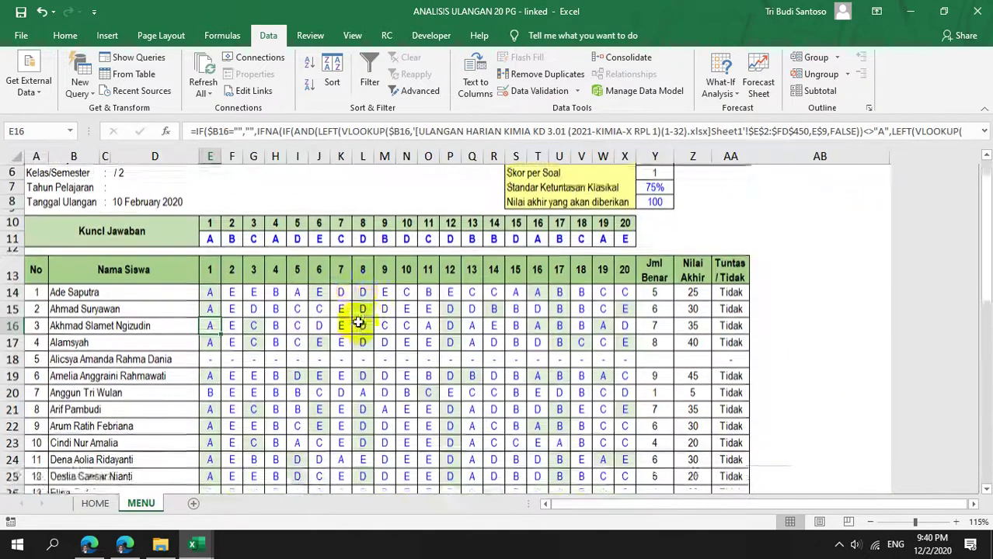
{"action": "scroll", "coordinate": [359, 324], "scroll_direction": "down", "scroll_amount": 7}
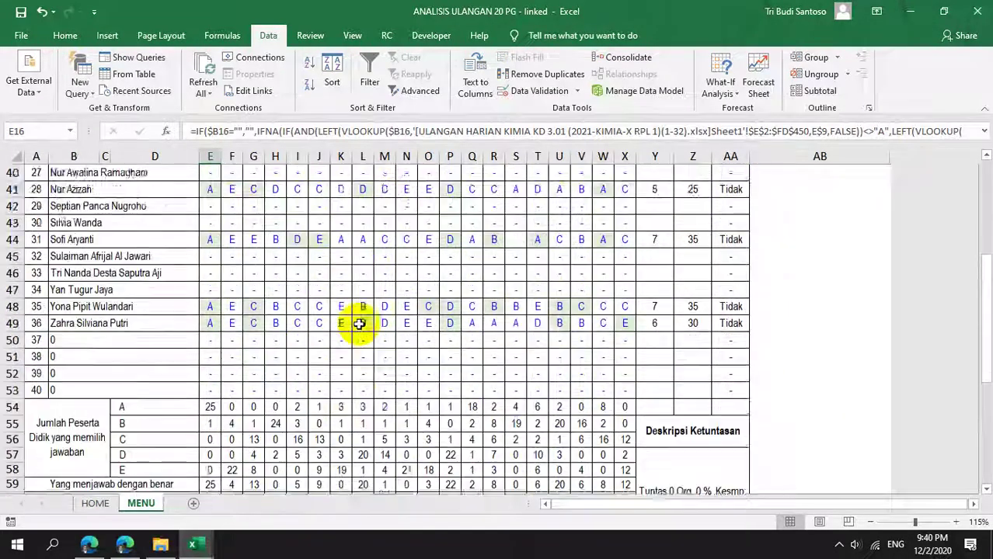
{"action": "scroll", "coordinate": [358, 324], "scroll_direction": "down", "scroll_amount": 5}
{"action": "scroll", "coordinate": [359, 324], "scroll_direction": "up", "scroll_amount": 4}
{"action": "scroll", "coordinate": [359, 323], "scroll_direction": "up", "scroll_amount": 17}
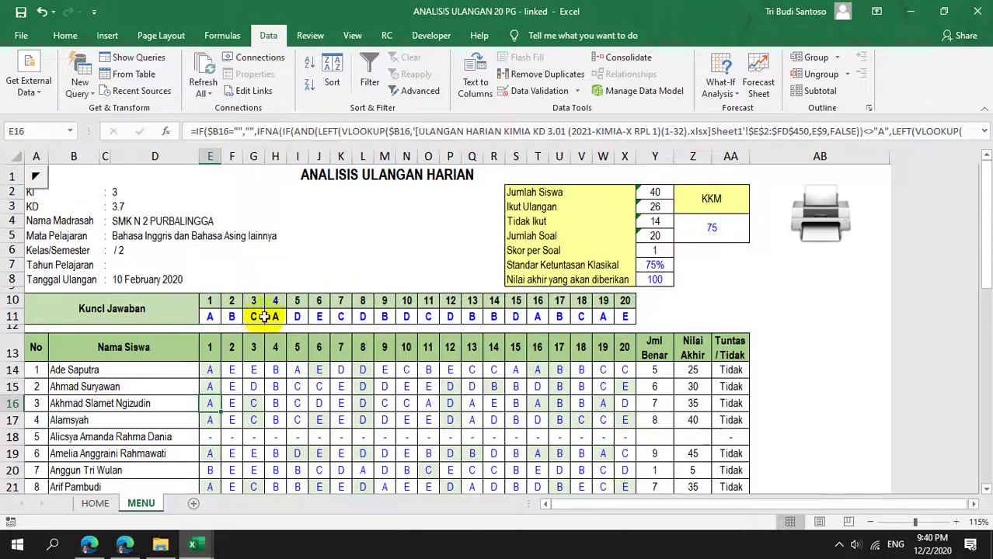
{"action": "scroll", "coordinate": [382, 361], "scroll_direction": "down", "scroll_amount": 15}
{"action": "scroll", "coordinate": [381, 361], "scroll_direction": "down", "scroll_amount": 4}
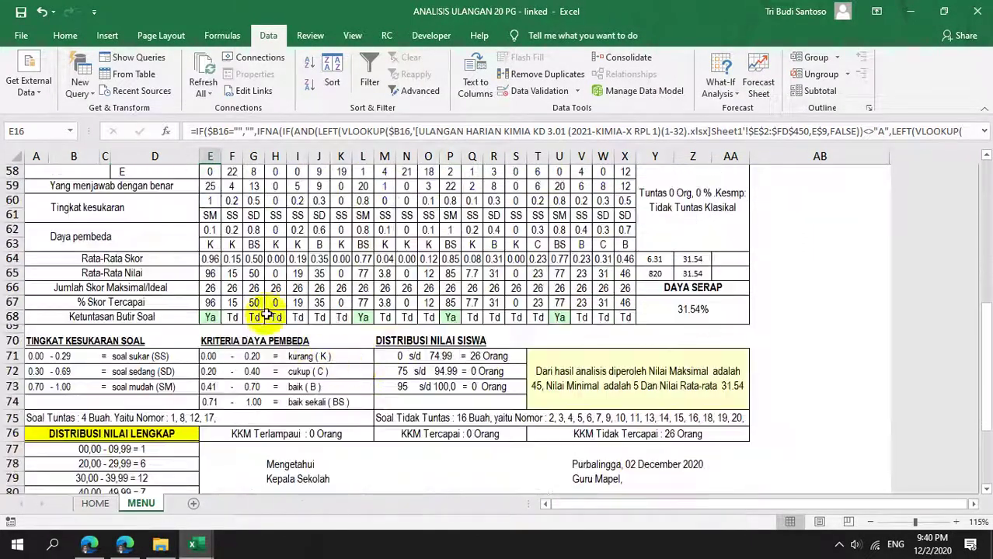
{"action": "scroll", "coordinate": [330, 402], "scroll_direction": "up", "scroll_amount": 19}
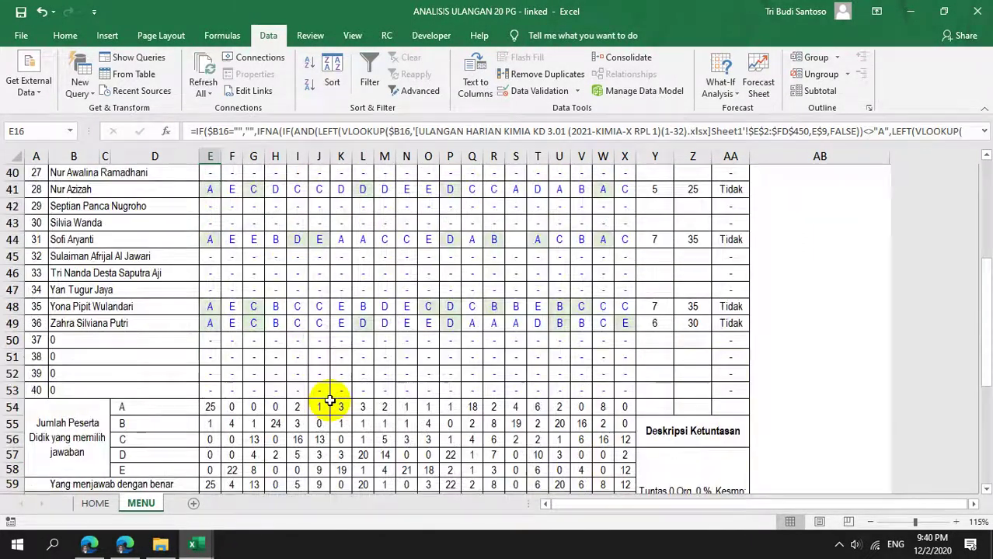
From the HOME sheet, reveal all of the workbook's sheets and return to the MENU sheet.
{"action": "left_click", "coordinate": [95, 503]}
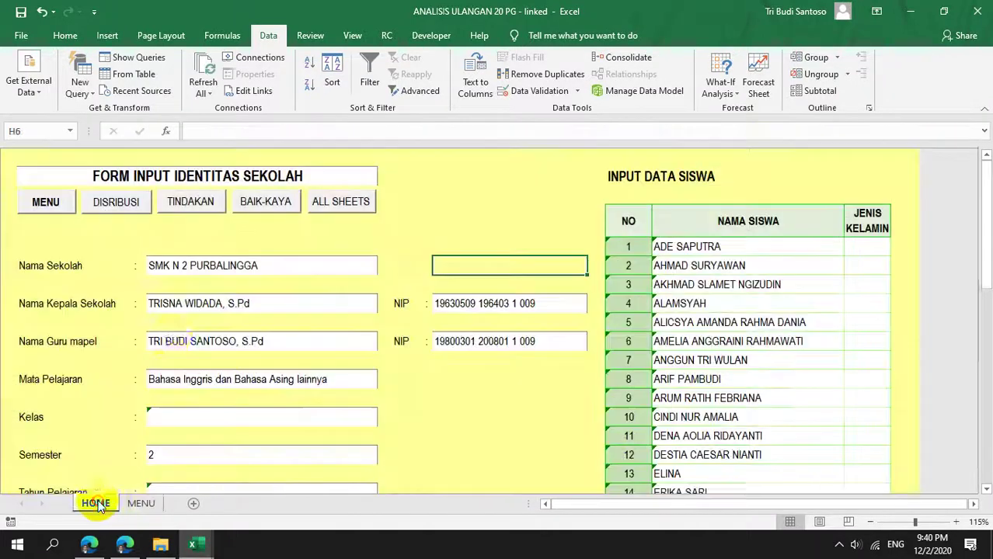
{"action": "left_click", "coordinate": [340, 203]}
{"action": "left_click", "coordinate": [141, 503]}
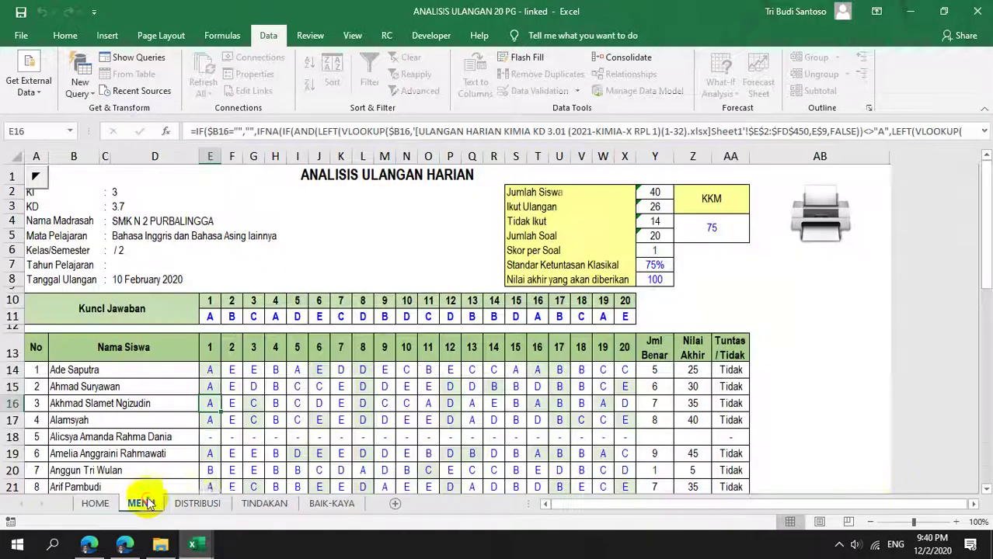
Review the DISTRIBUSI sheet's upper and lower student groups and its item acceptance table.
{"action": "left_click", "coordinate": [201, 503]}
{"action": "scroll", "coordinate": [350, 361], "scroll_direction": "down", "scroll_amount": 7}
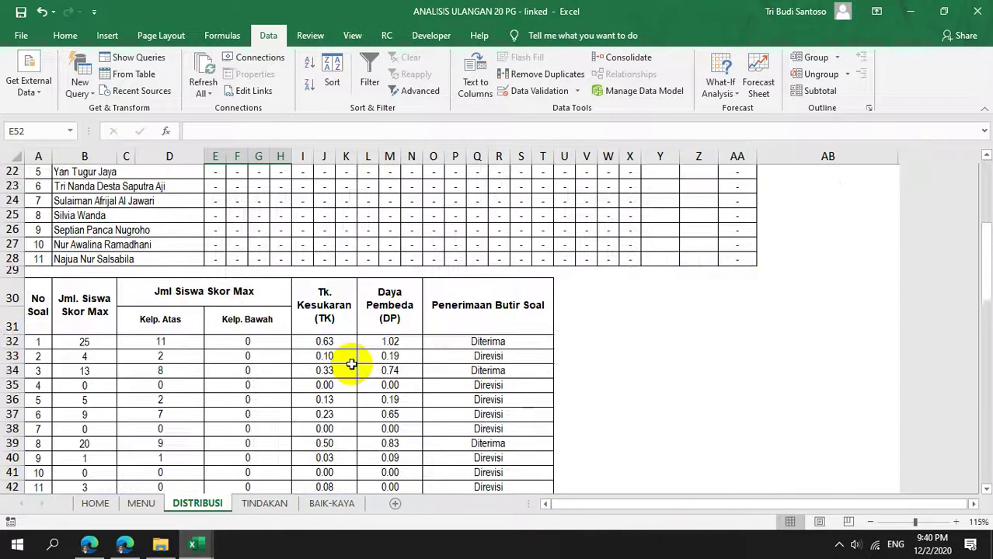
{"action": "scroll", "coordinate": [350, 361], "scroll_direction": "up", "scroll_amount": 7}
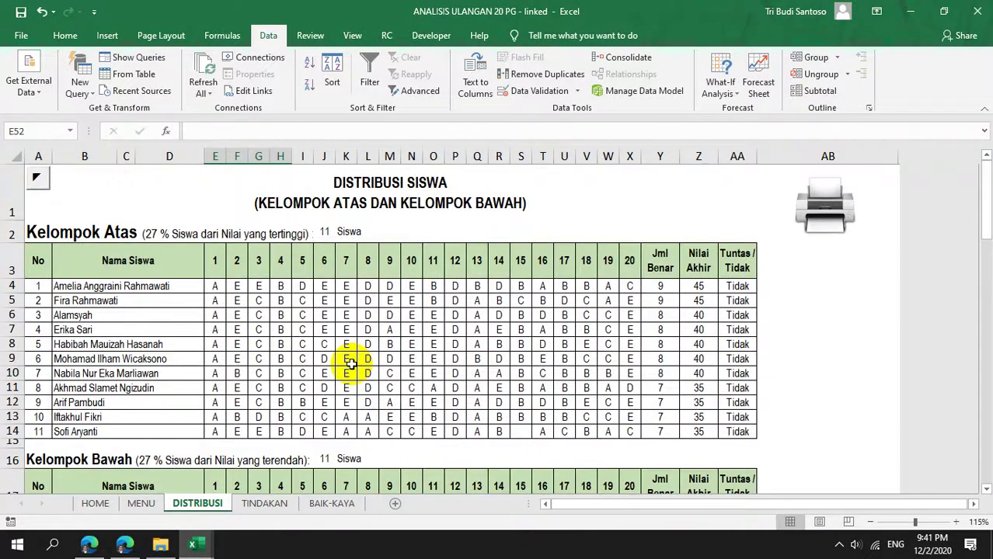
Review the TINDAKAN sheet's list of student results, incomplete question numbers and remedial score columns.
{"action": "left_click", "coordinate": [264, 504]}
{"action": "scroll", "coordinate": [300, 349], "scroll_direction": "down", "scroll_amount": 6}
{"action": "scroll", "coordinate": [299, 349], "scroll_direction": "down", "scroll_amount": 4}
{"action": "scroll", "coordinate": [300, 349], "scroll_direction": "up", "scroll_amount": 12}
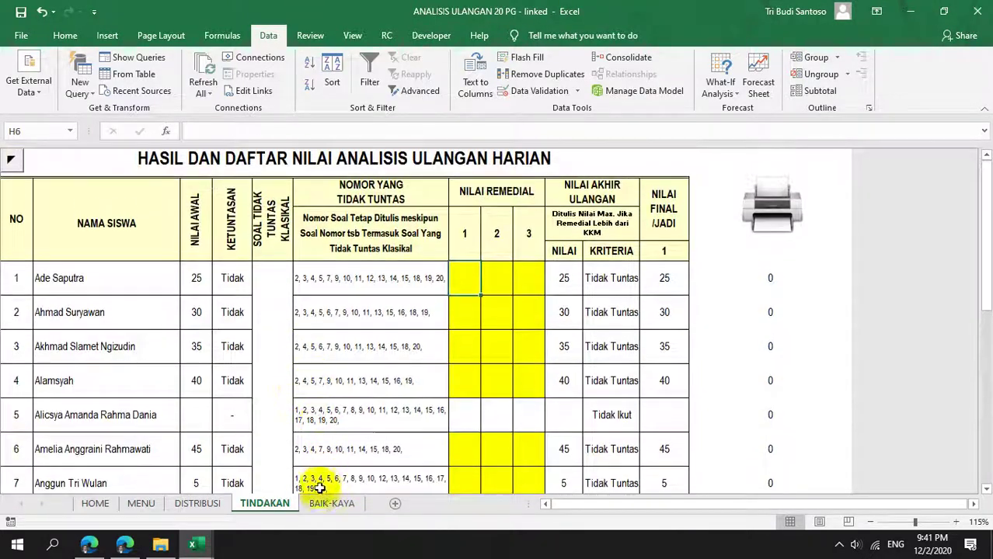
Review the remedial and enrichment program lists on the BAIK-KAYA sheet.
{"action": "left_click", "coordinate": [326, 505]}
{"action": "scroll", "coordinate": [341, 364], "scroll_direction": "up", "scroll_amount": 4}
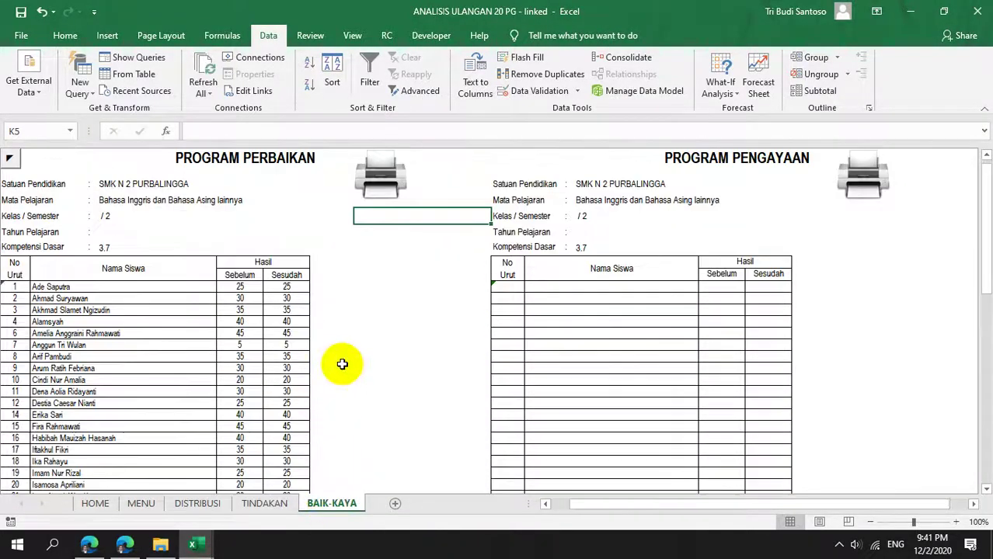
{"action": "scroll", "coordinate": [339, 362], "scroll_direction": "down", "scroll_amount": 8}
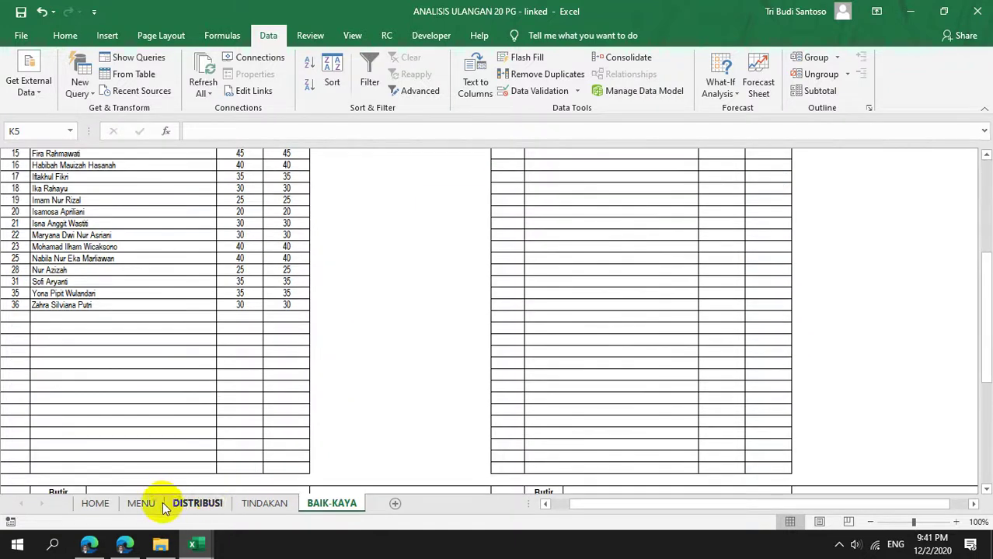
On the MENU sheet, select the retrieved answers in E14:X21 and check the answer rows of the students below.
{"action": "left_click", "coordinate": [138, 503]}
{"action": "scroll", "coordinate": [241, 365], "scroll_direction": "down", "scroll_amount": 4}
{"action": "scroll", "coordinate": [233, 326], "scroll_direction": "up", "scroll_amount": 4}
{"action": "left_click", "coordinate": [205, 370]}
{"action": "left_click_drag", "start_coordinate": [205, 370], "coordinate": [621, 483]}
{"action": "scroll", "coordinate": [466, 442], "scroll_direction": "down", "scroll_amount": 7}
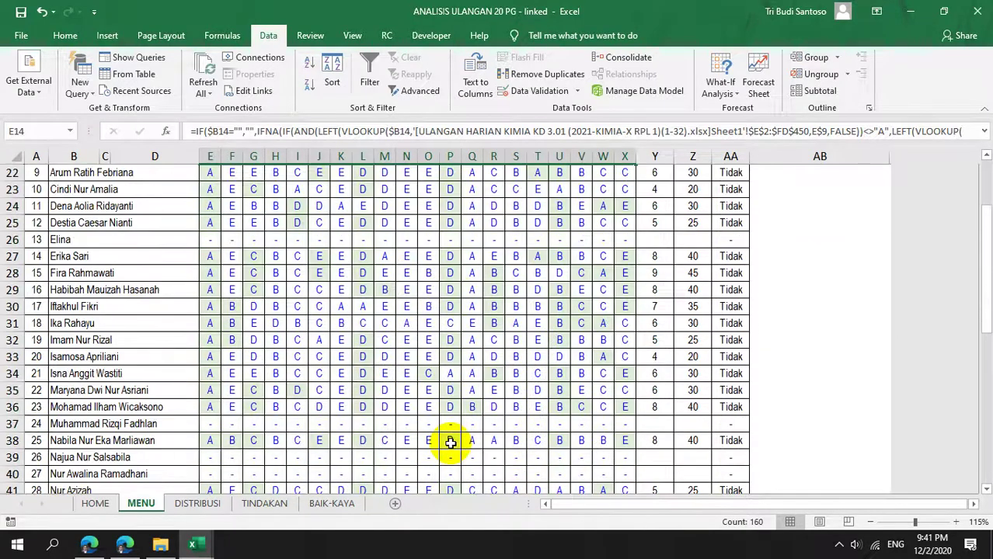
Switch to the quiz answers workbook, select cell G5, and look over its first columns again.
{"action": "mouse_move", "coordinate": [204, 546]}
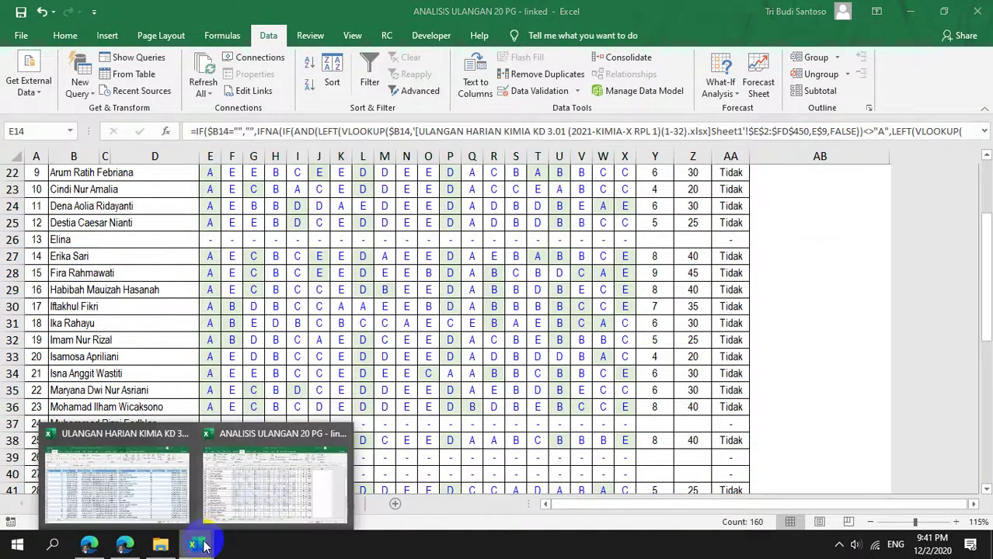
{"action": "left_click", "coordinate": [171, 470]}
{"action": "left_click", "coordinate": [823, 223]}
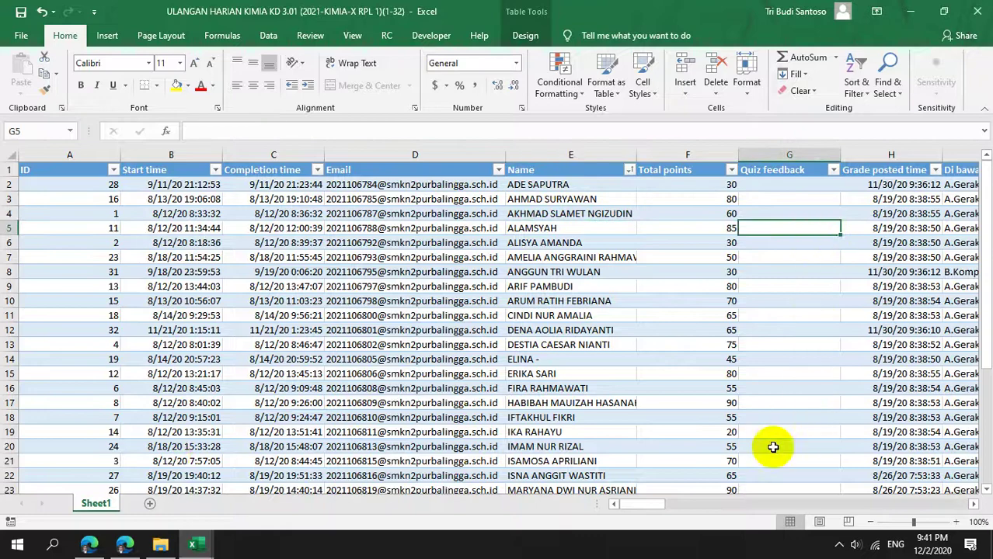
{"action": "left_click_drag", "start_coordinate": [640, 504], "coordinate": [602, 505]}
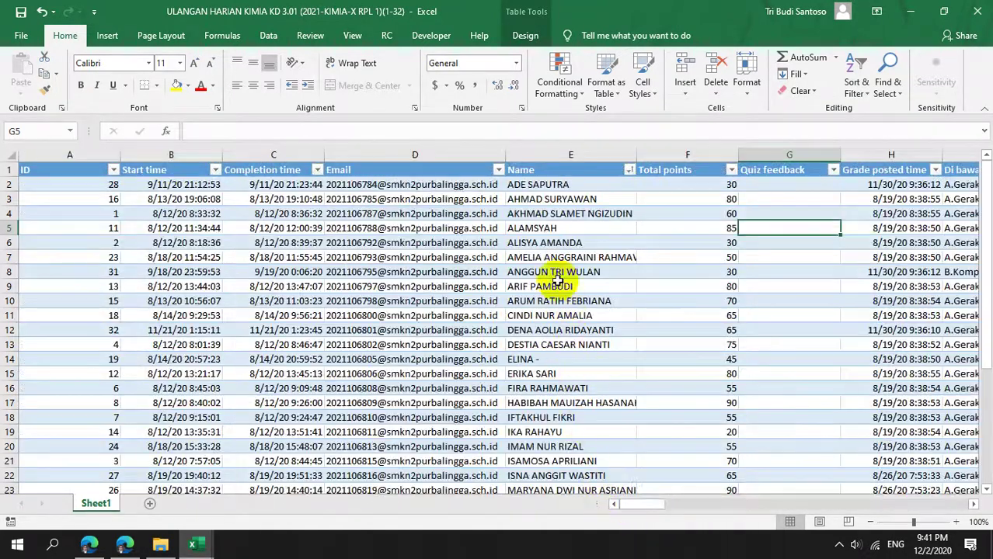